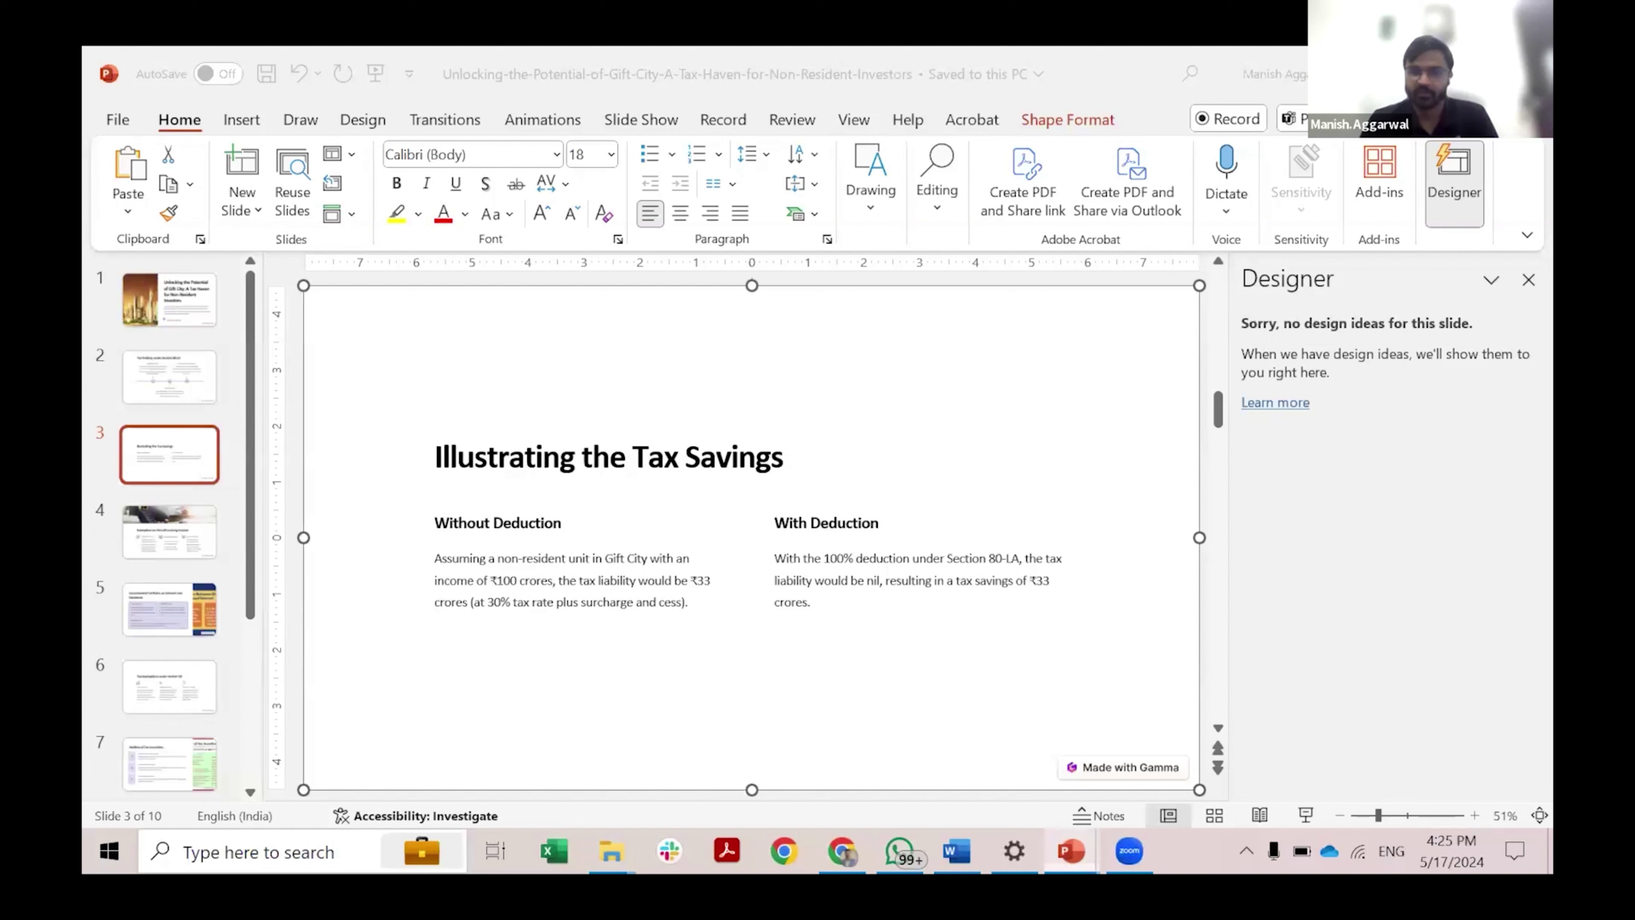
Step: Bring up the 'AI Tools for ppt' deck at slide 2 with its text box deselected
mouse_move(1071, 850)
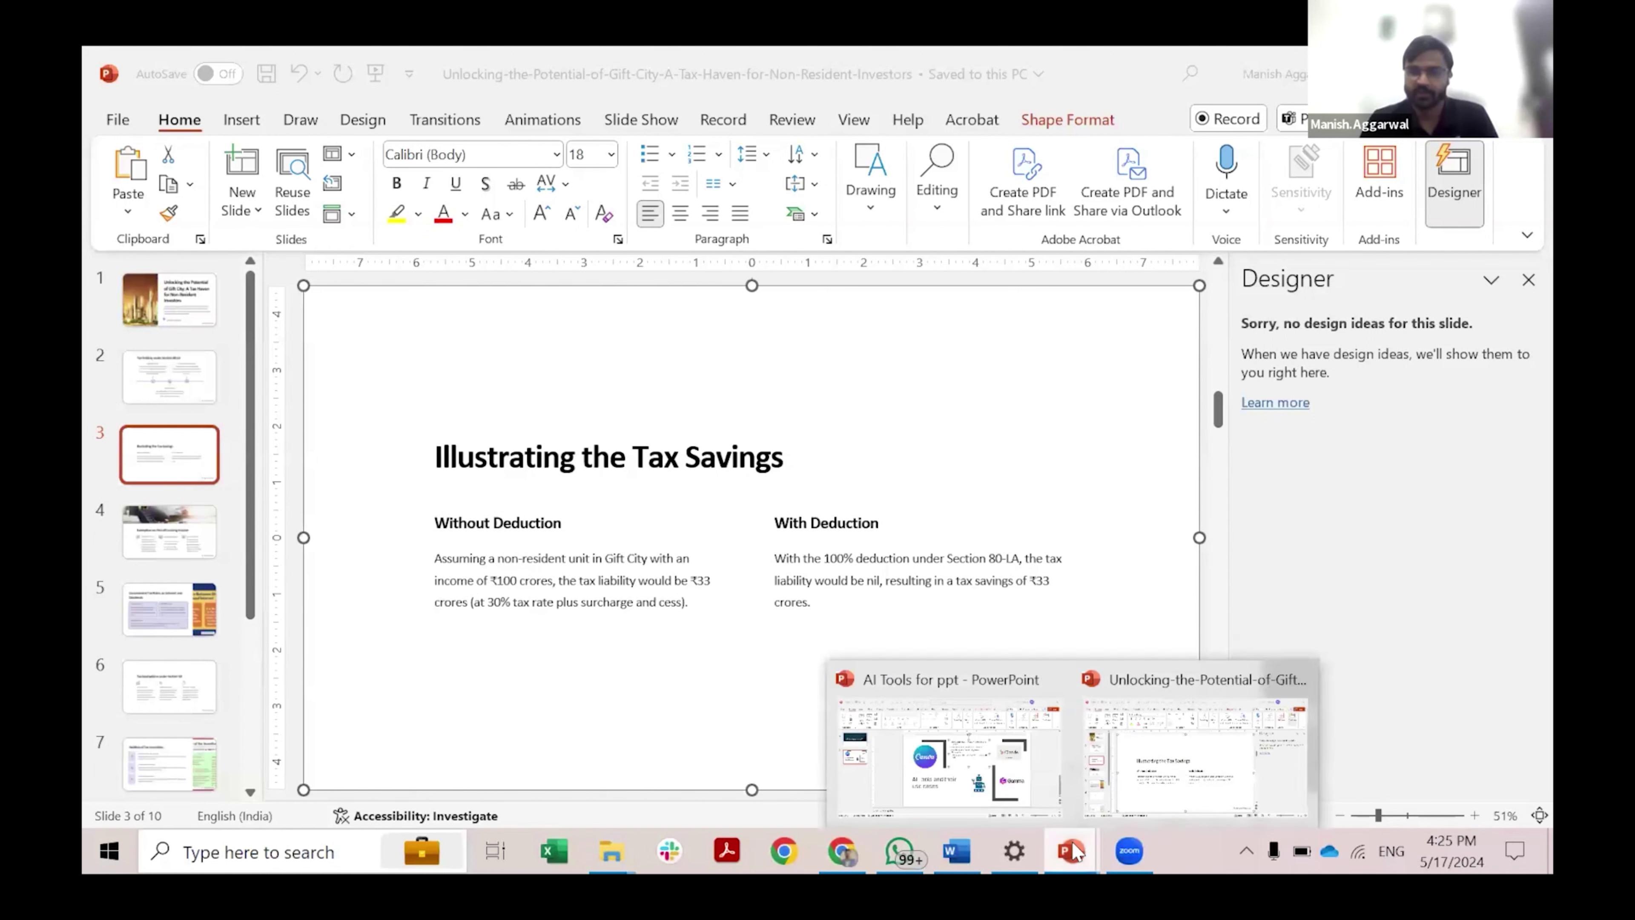
click(982, 770)
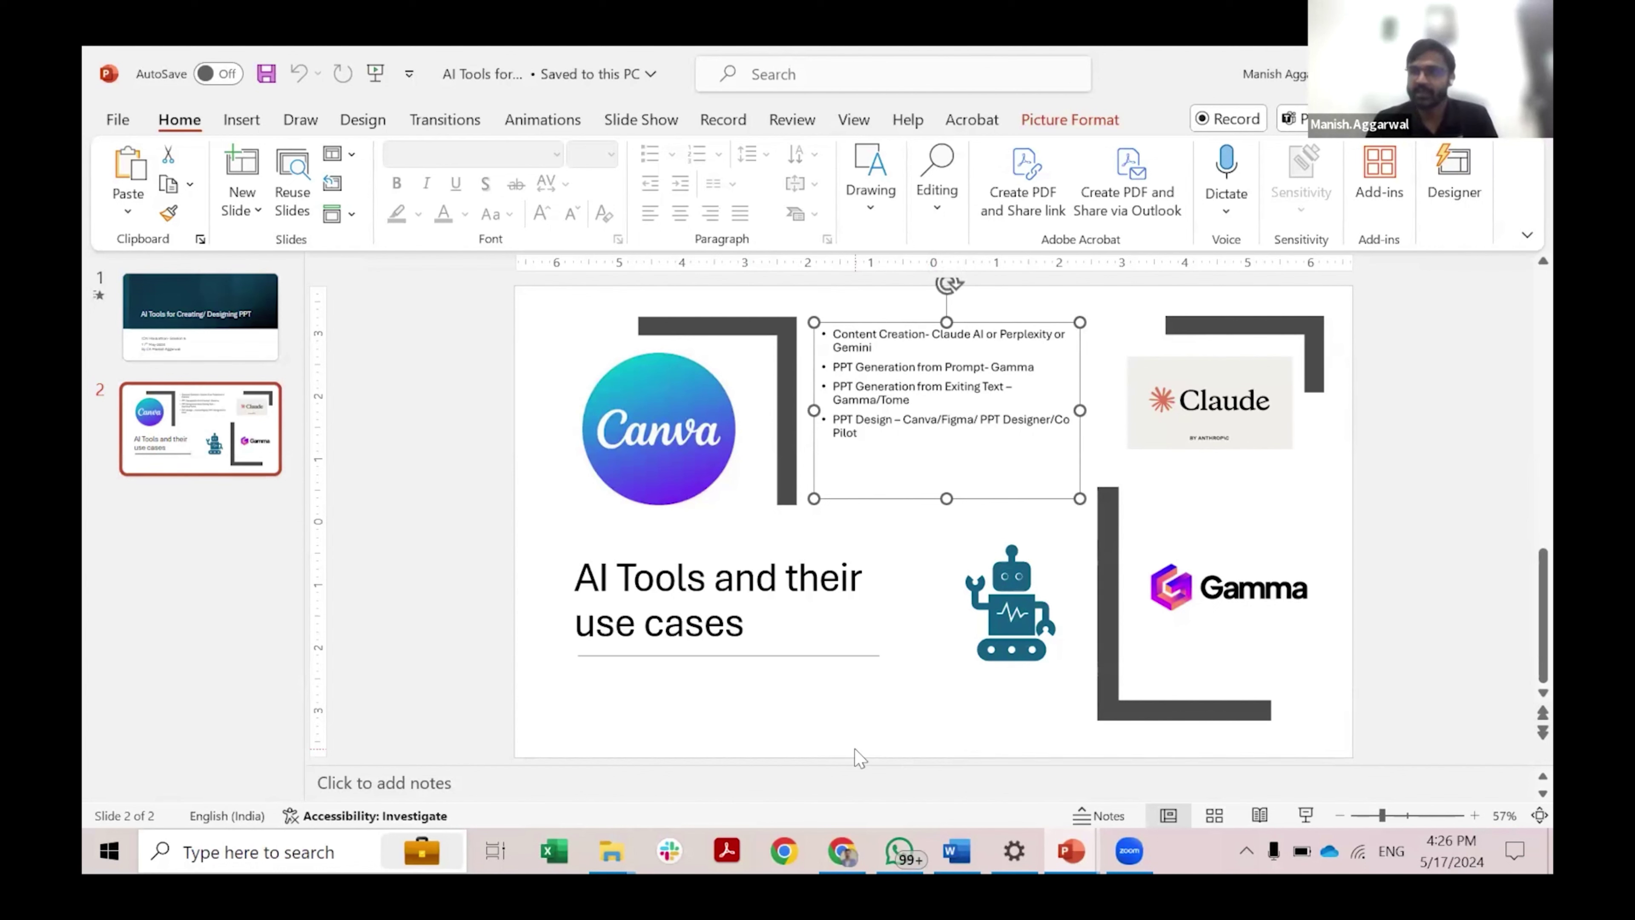
click(1159, 738)
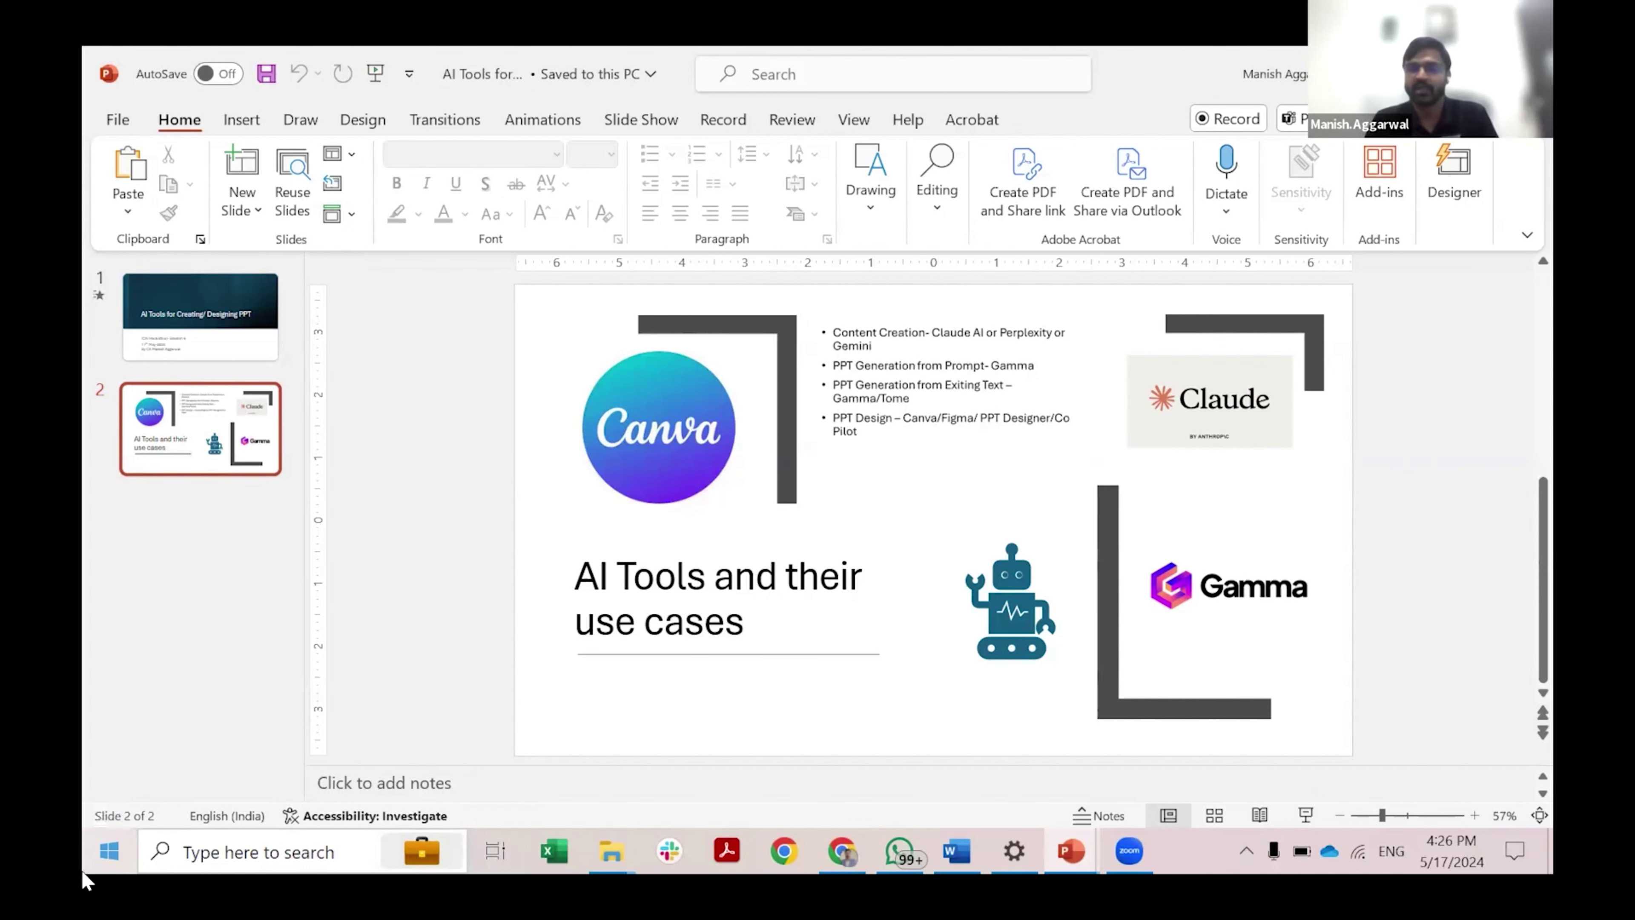
Step: Start a fresh Claude chat and attach PEVC_Trendbook_2024.pdf to it
click(842, 852)
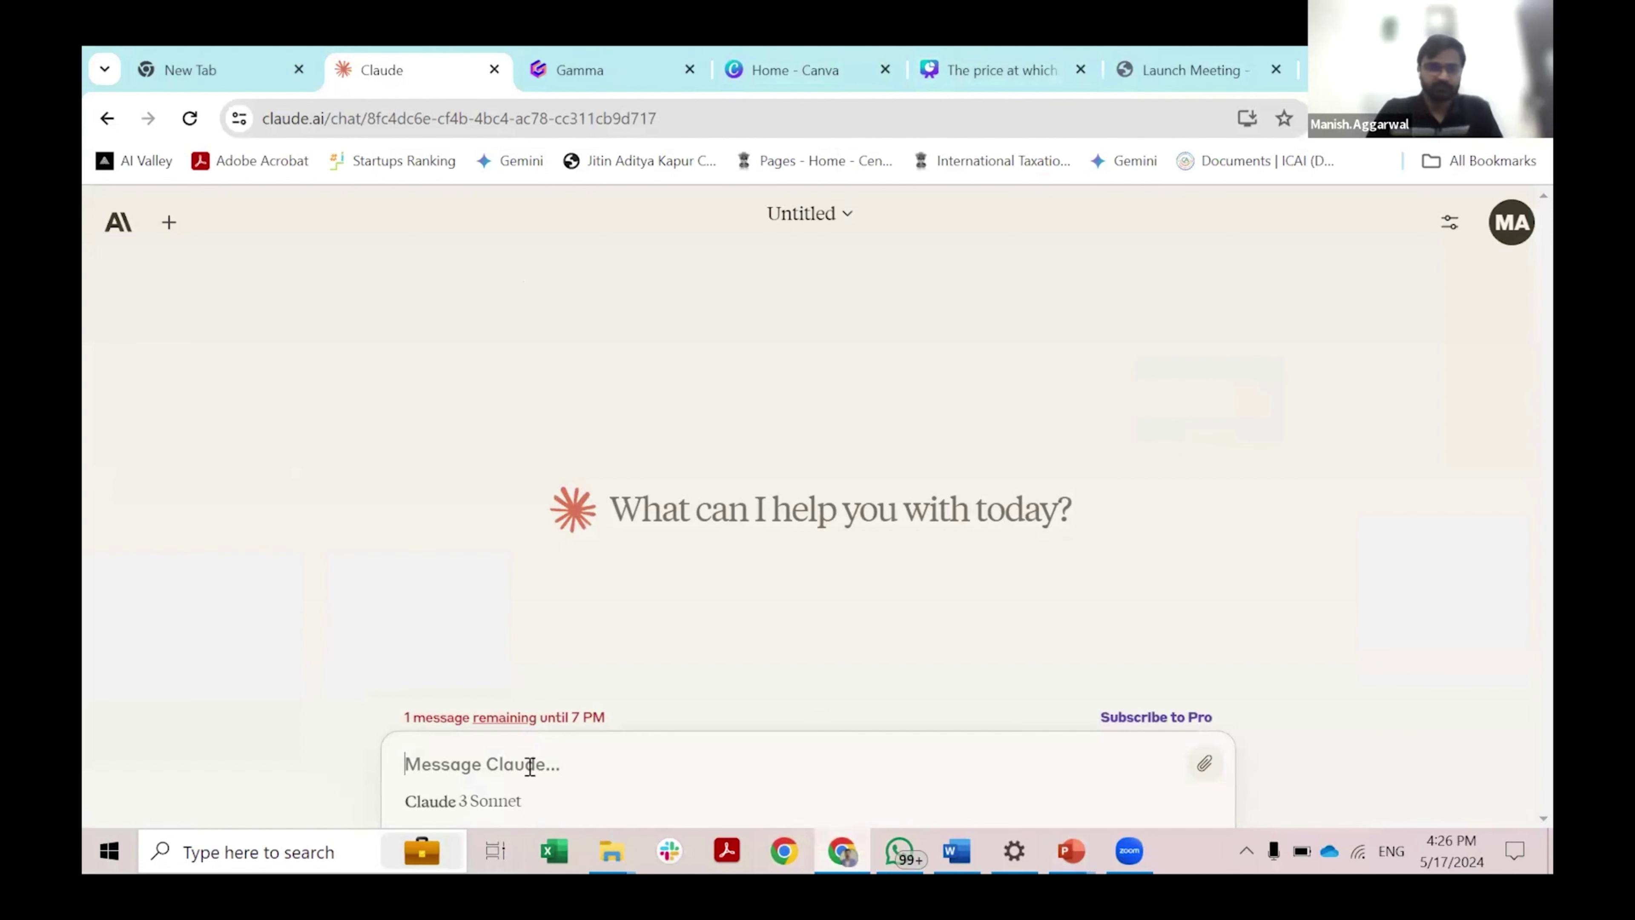
click(116, 224)
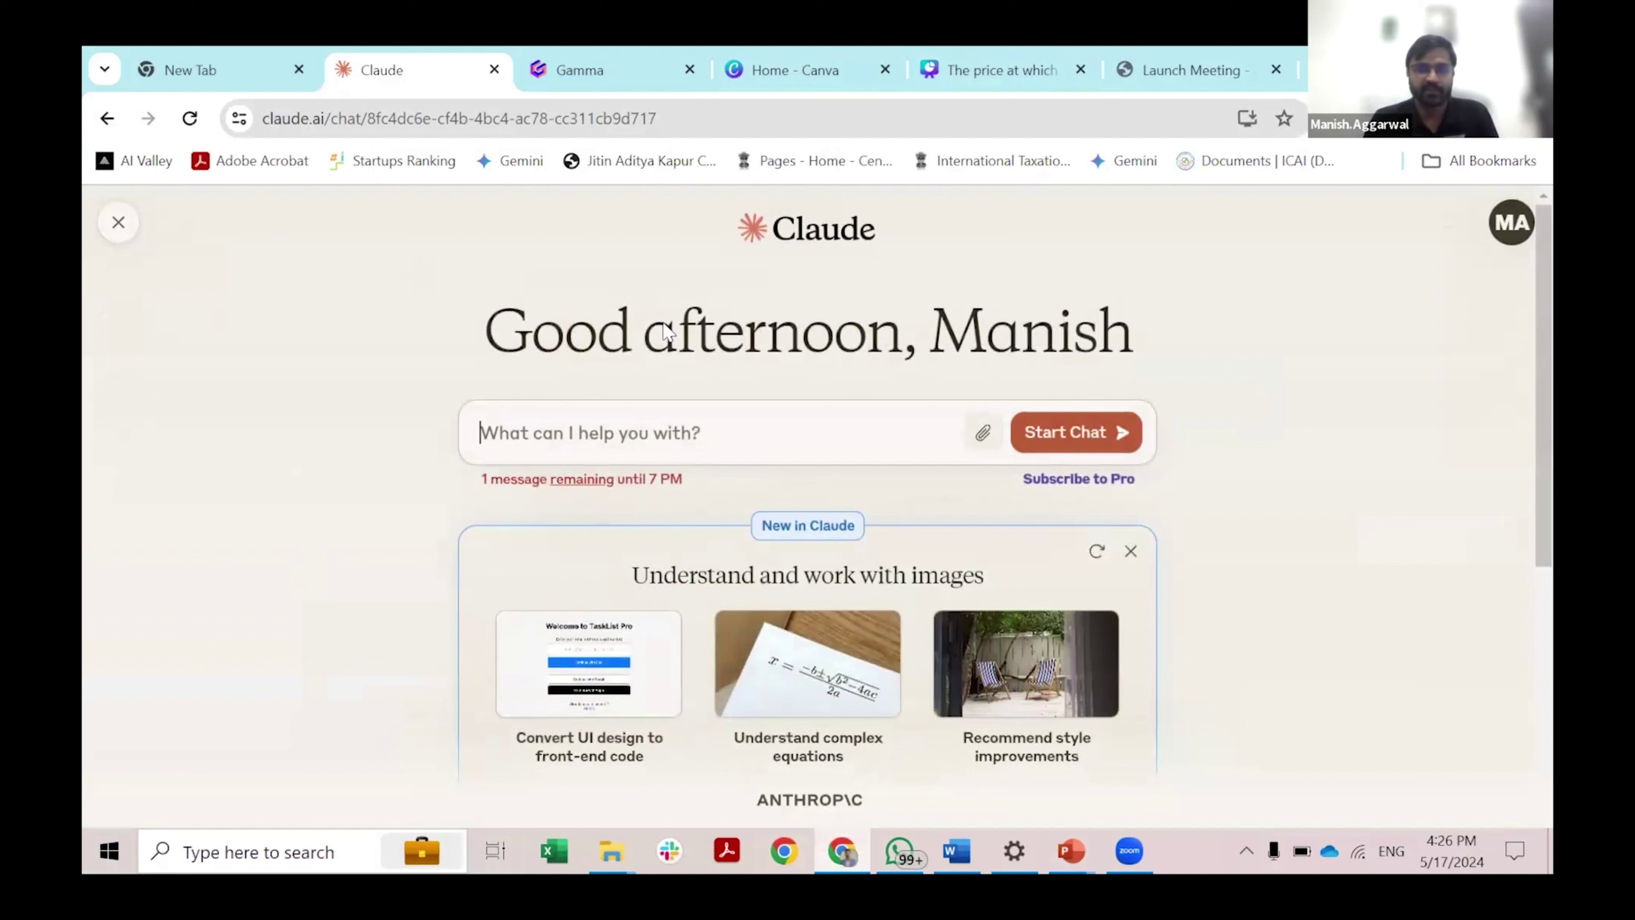
click(983, 432)
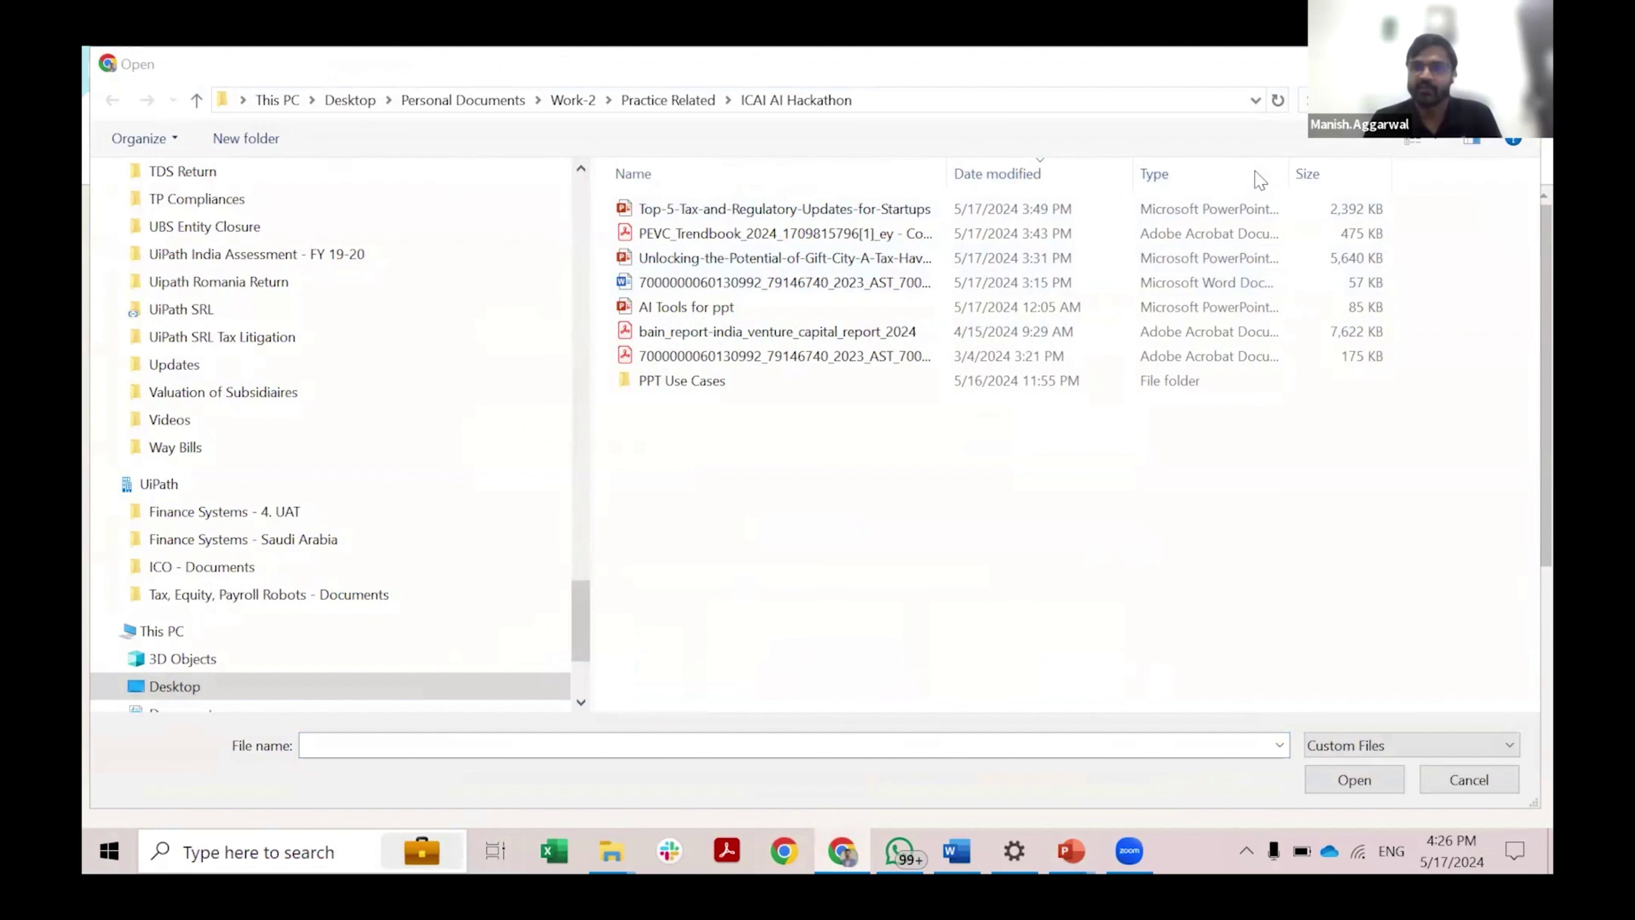
click(861, 236)
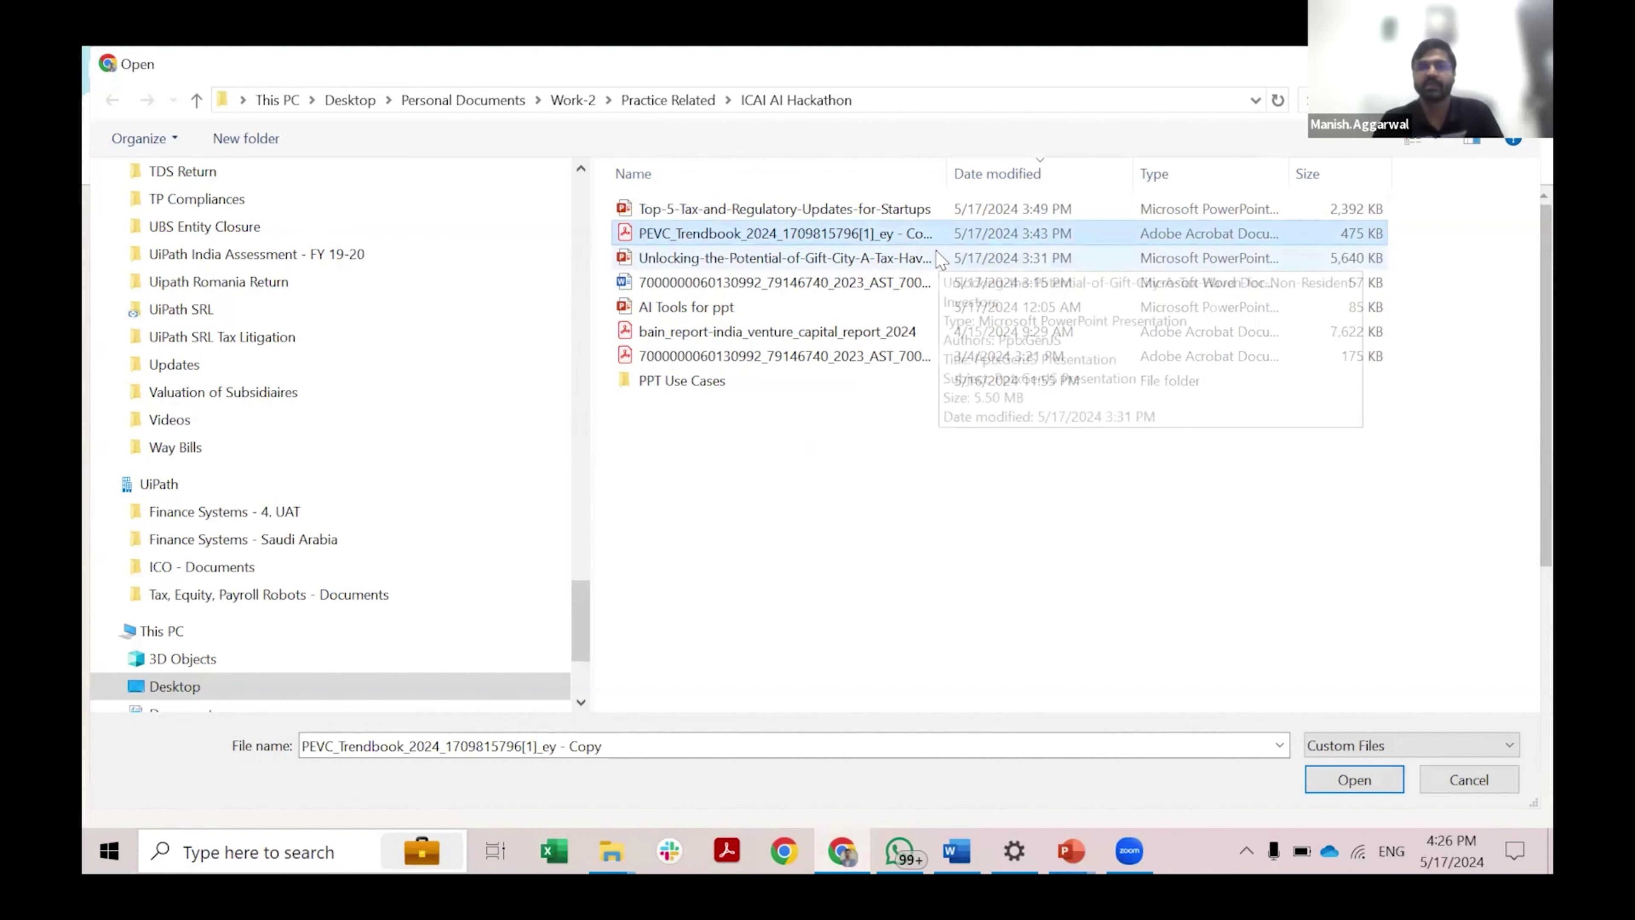
double_click(848, 237)
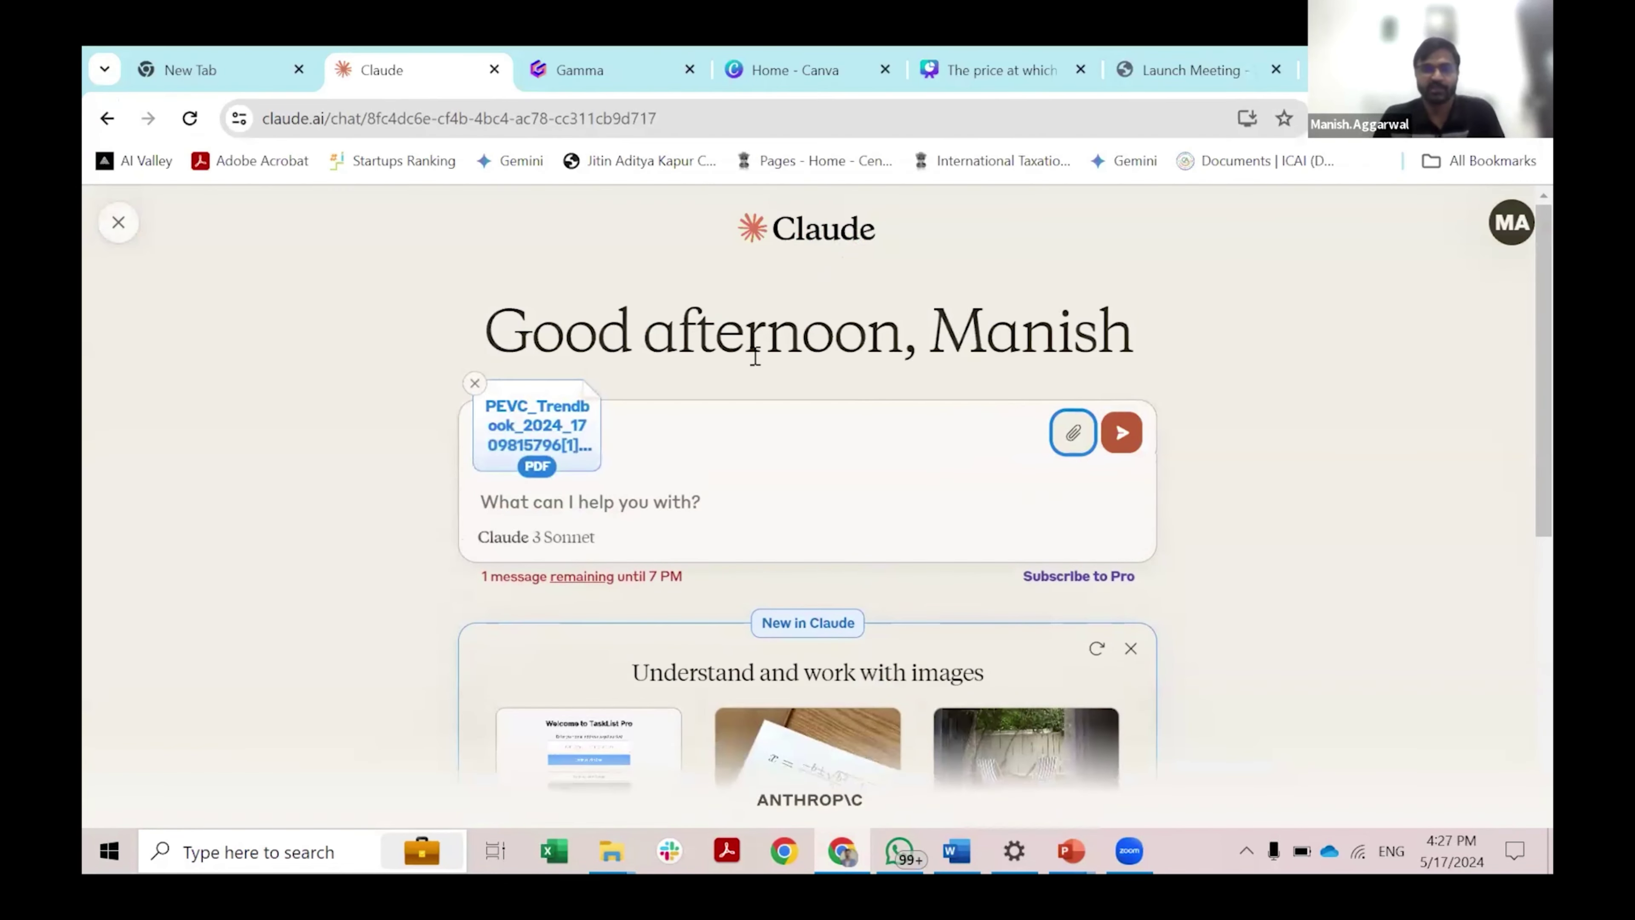
Step: Ask Claude to highlight the top 5 startup tax and regulatory updates of 2023, with legislations and circulars
click(673, 497)
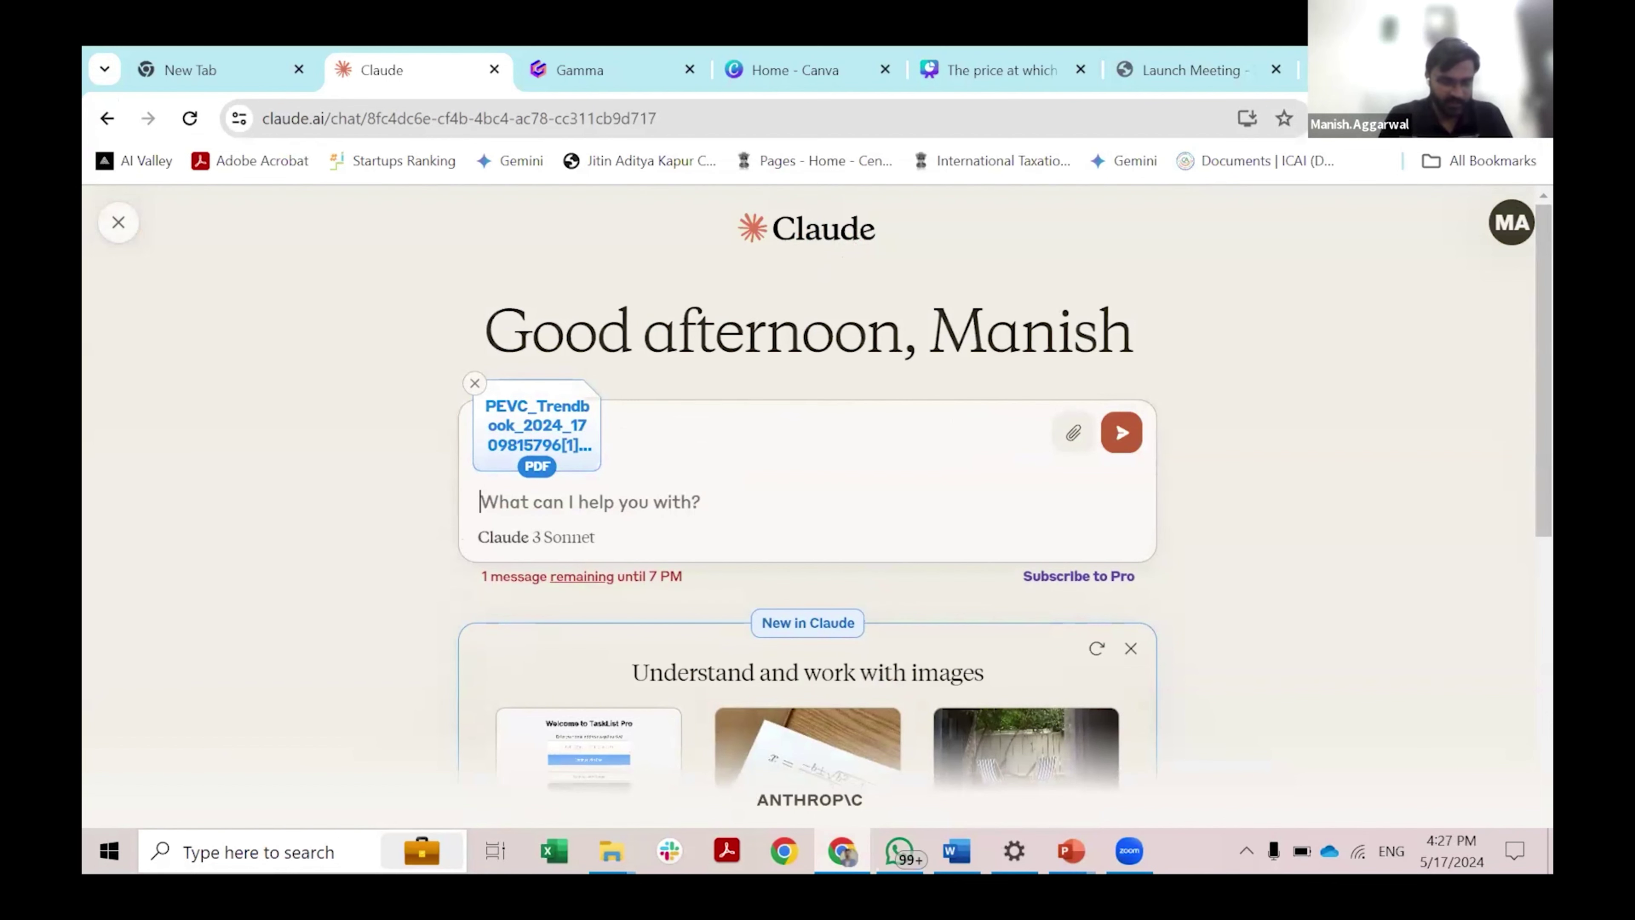
text(Higlight)
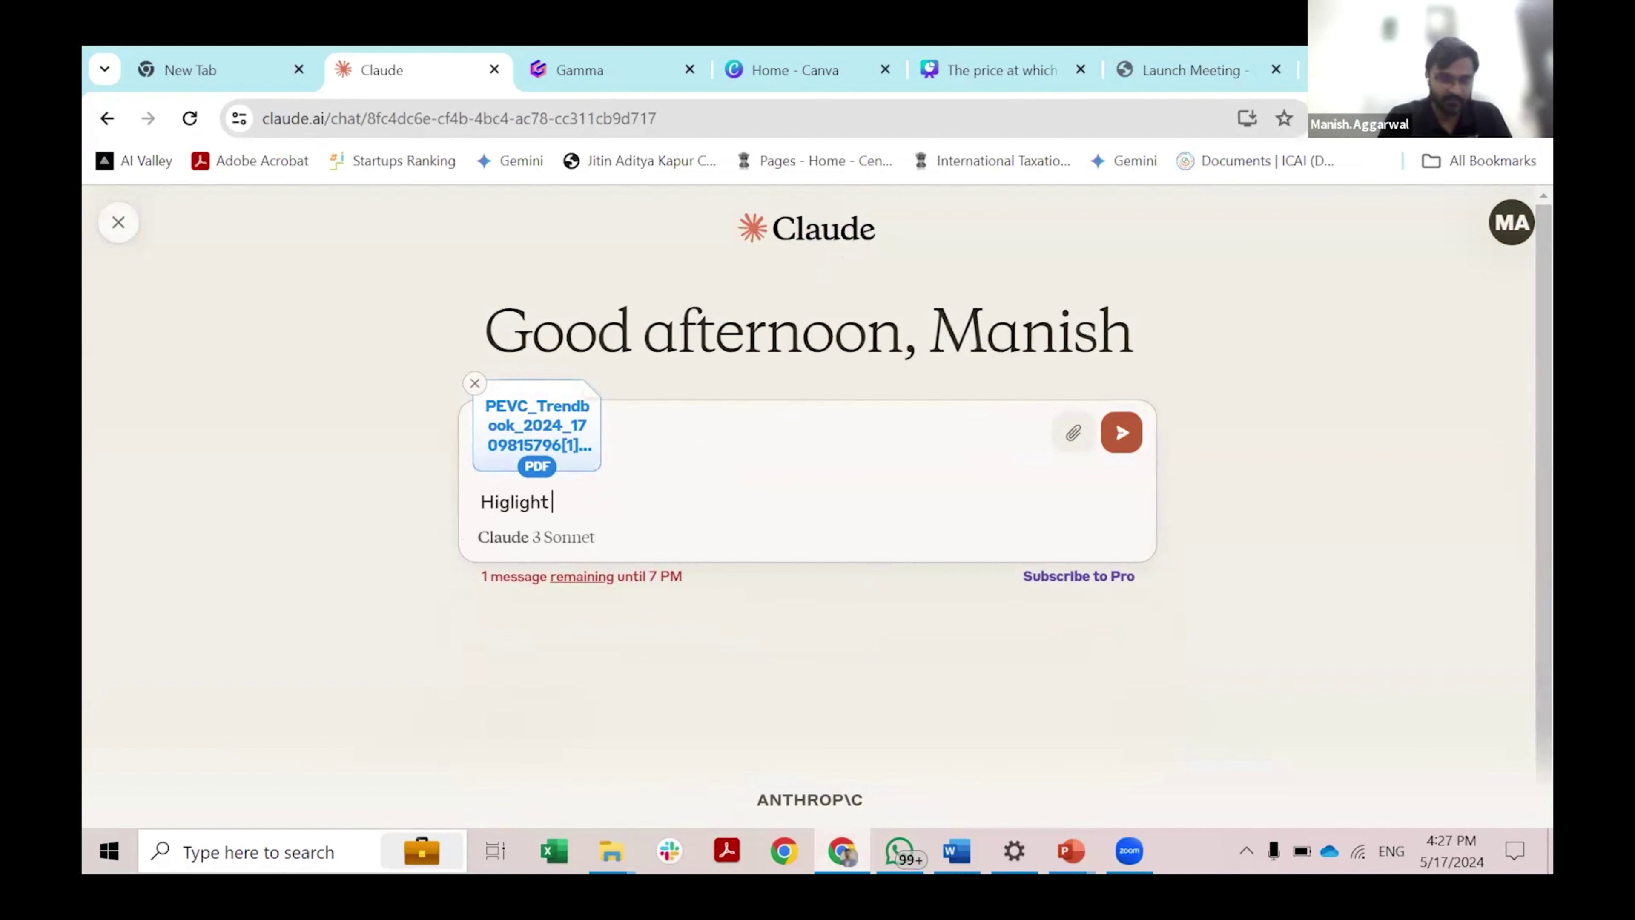
text( top 5)
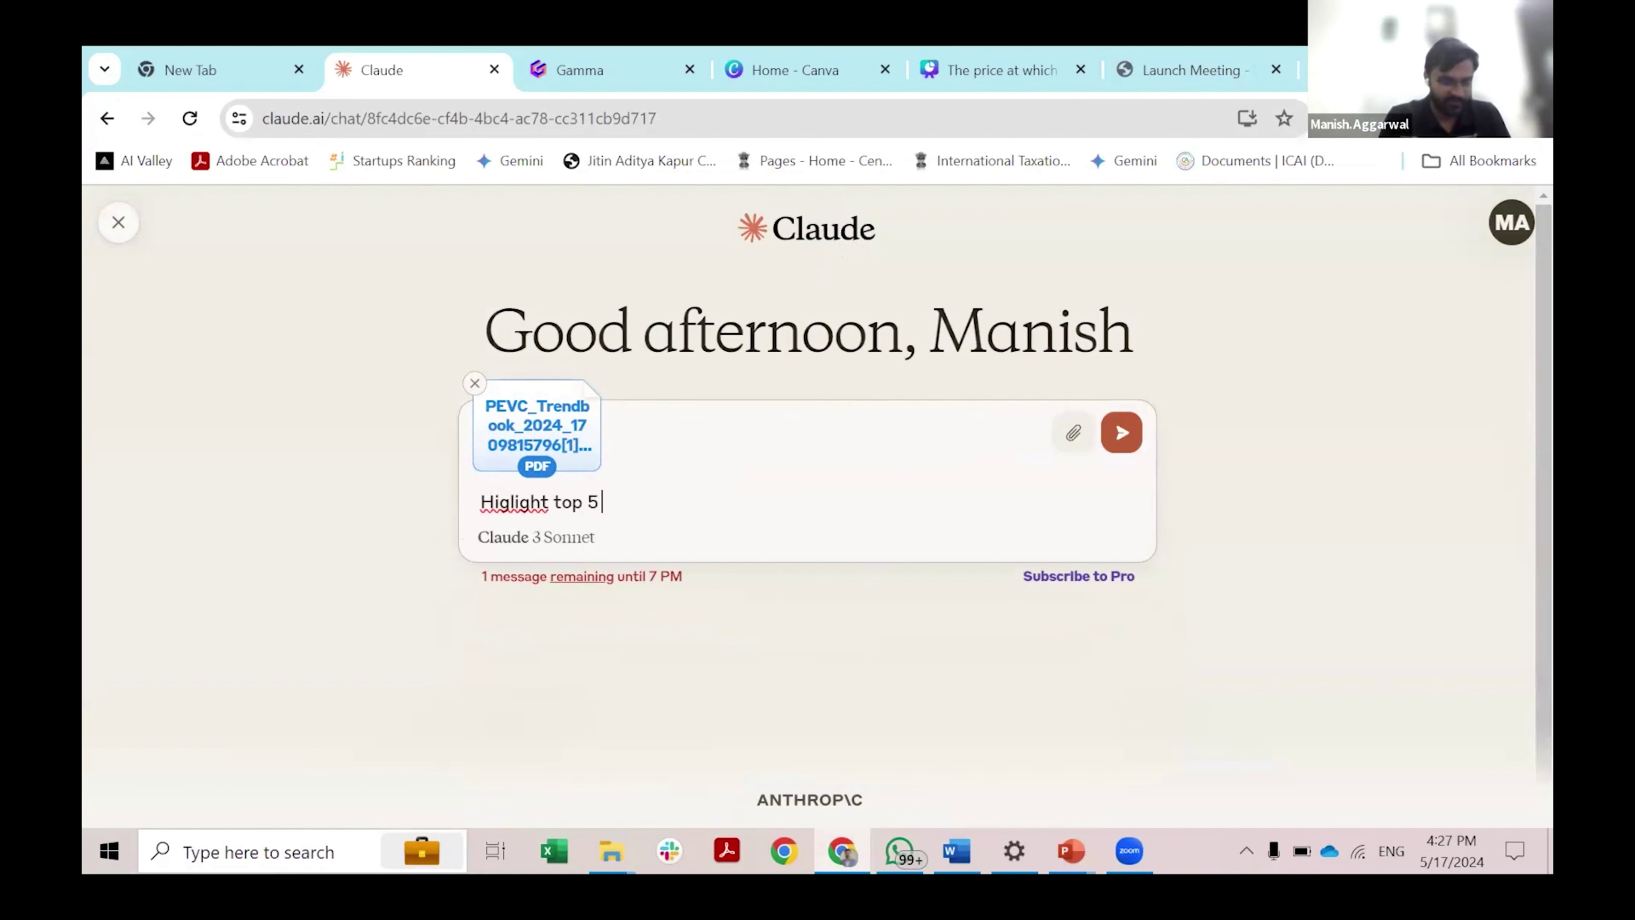
text( tax and regu)
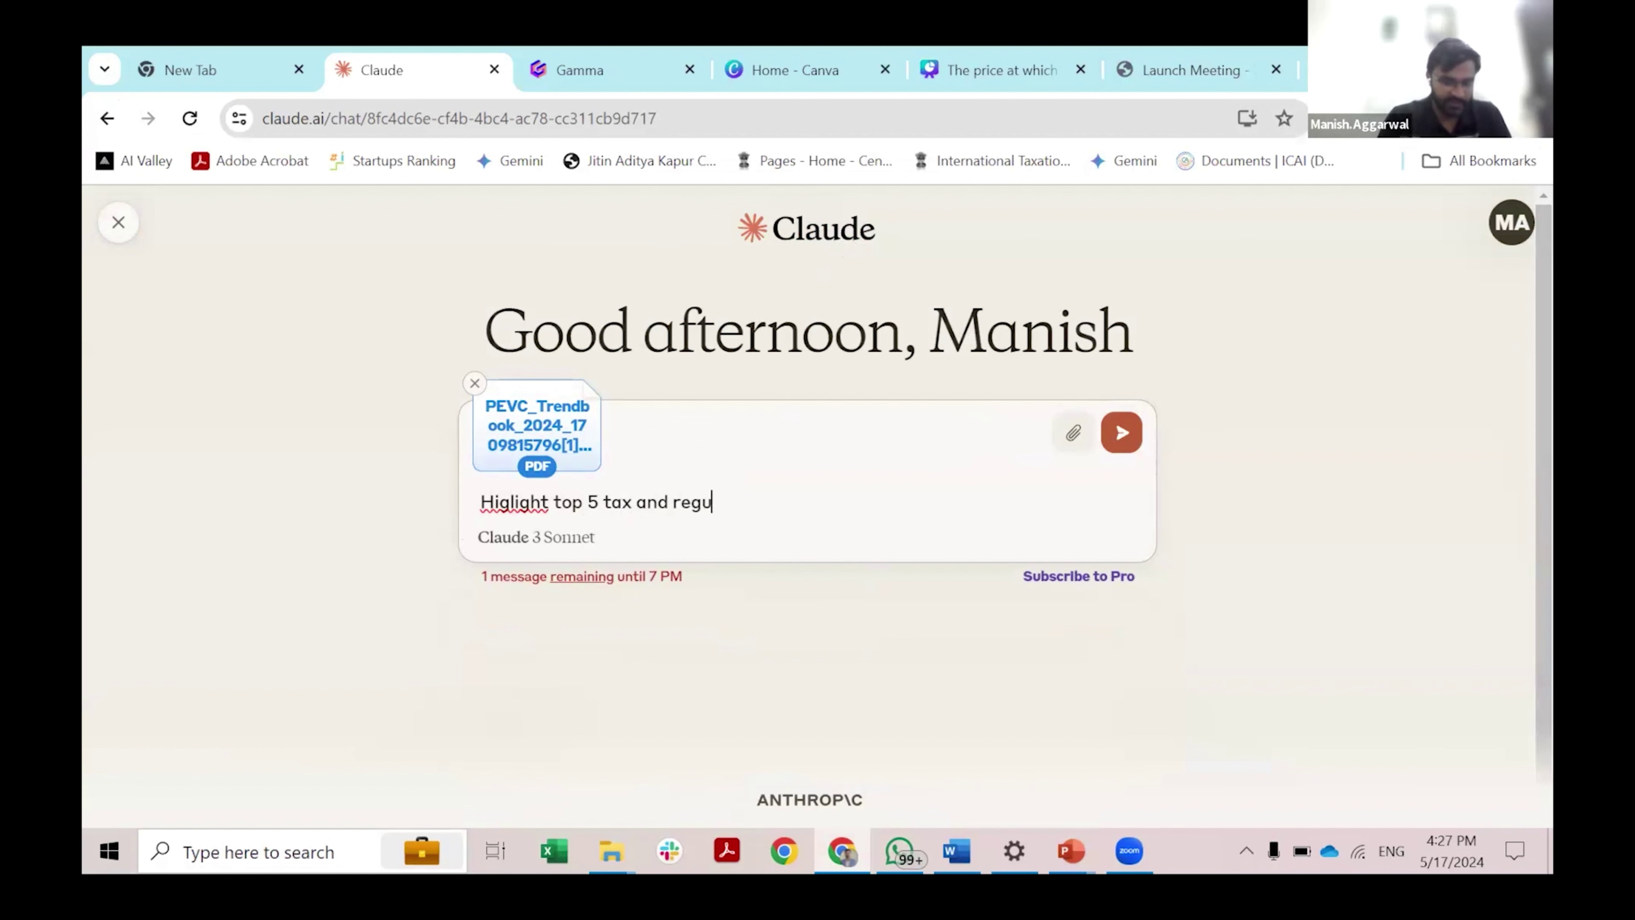
text(lartory update)
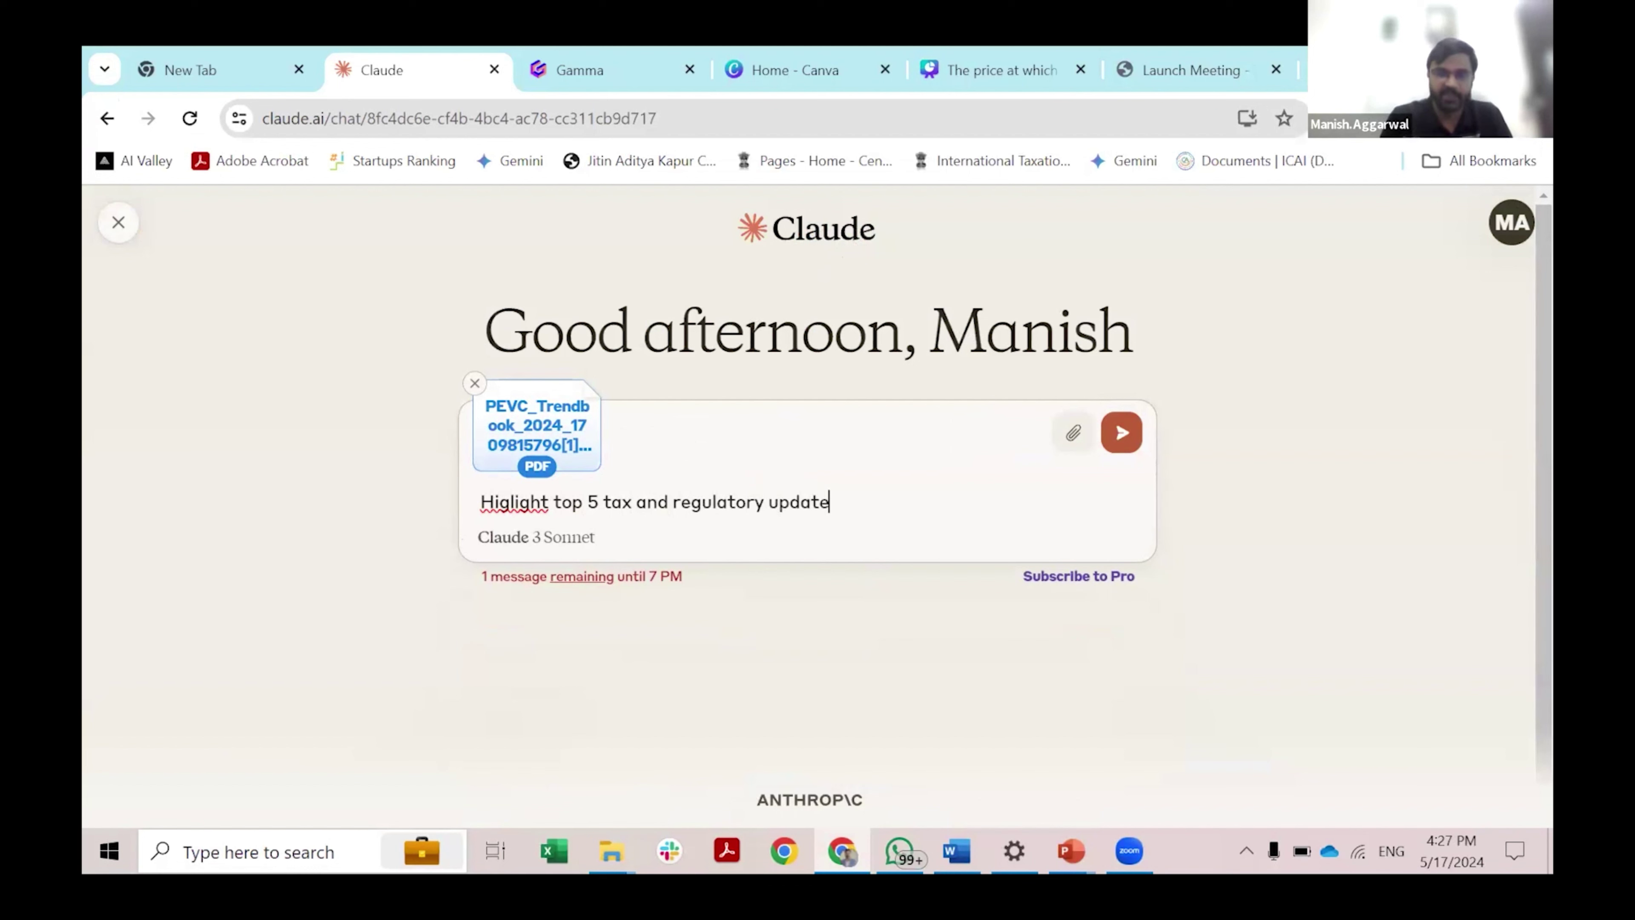
text(s for sta)
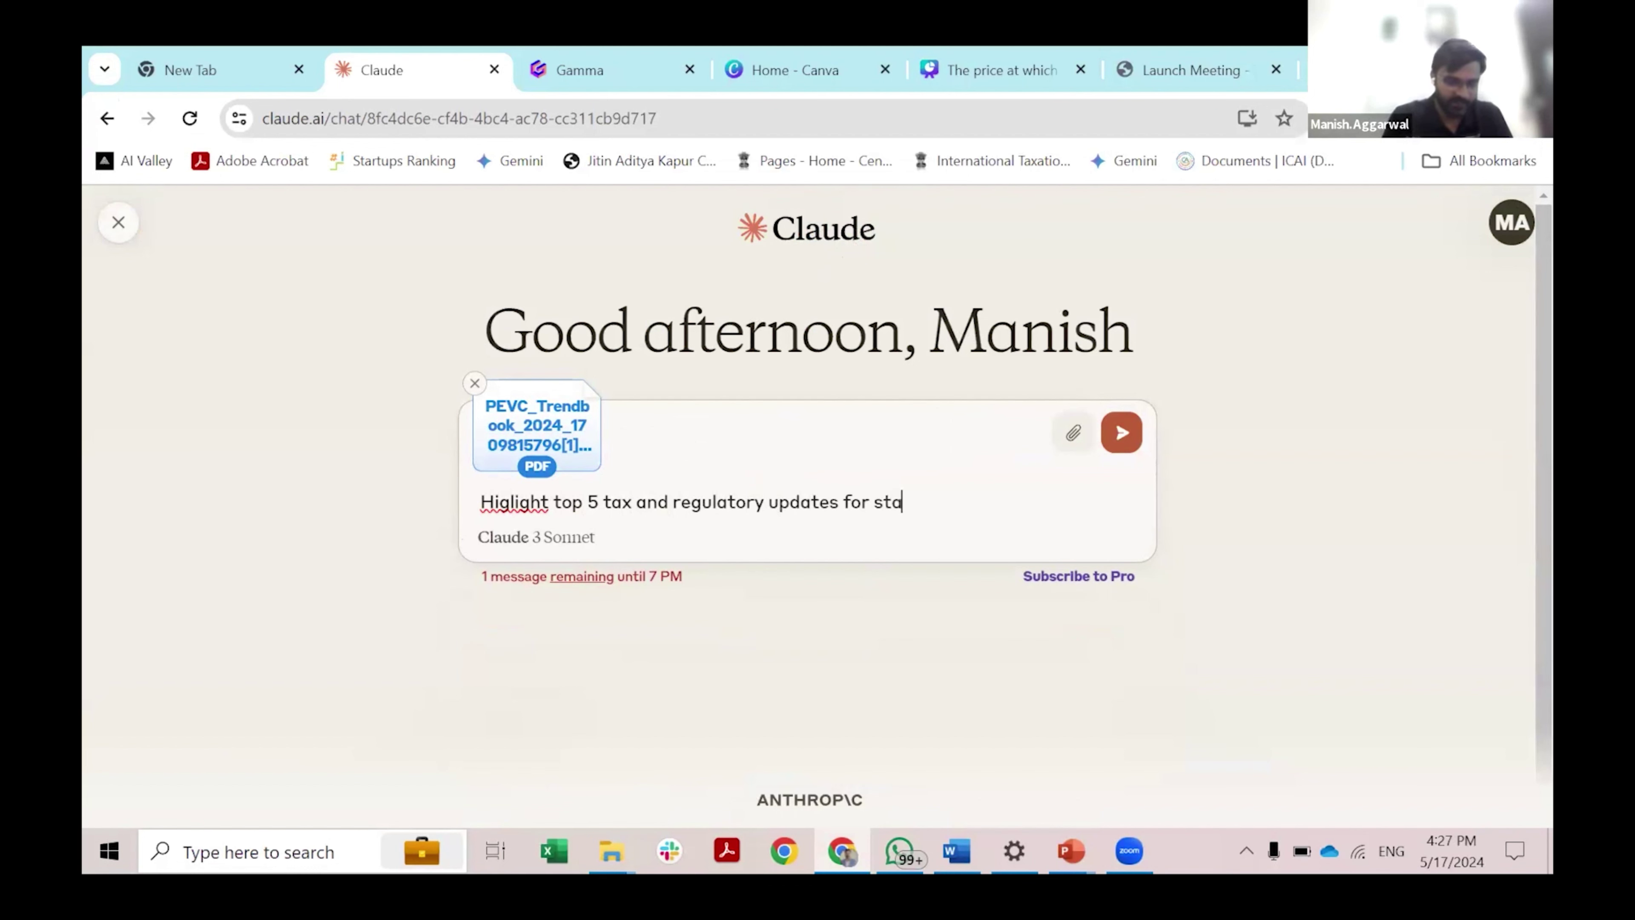
text(rtups)
key(BackSpace)
key(BackSpace)
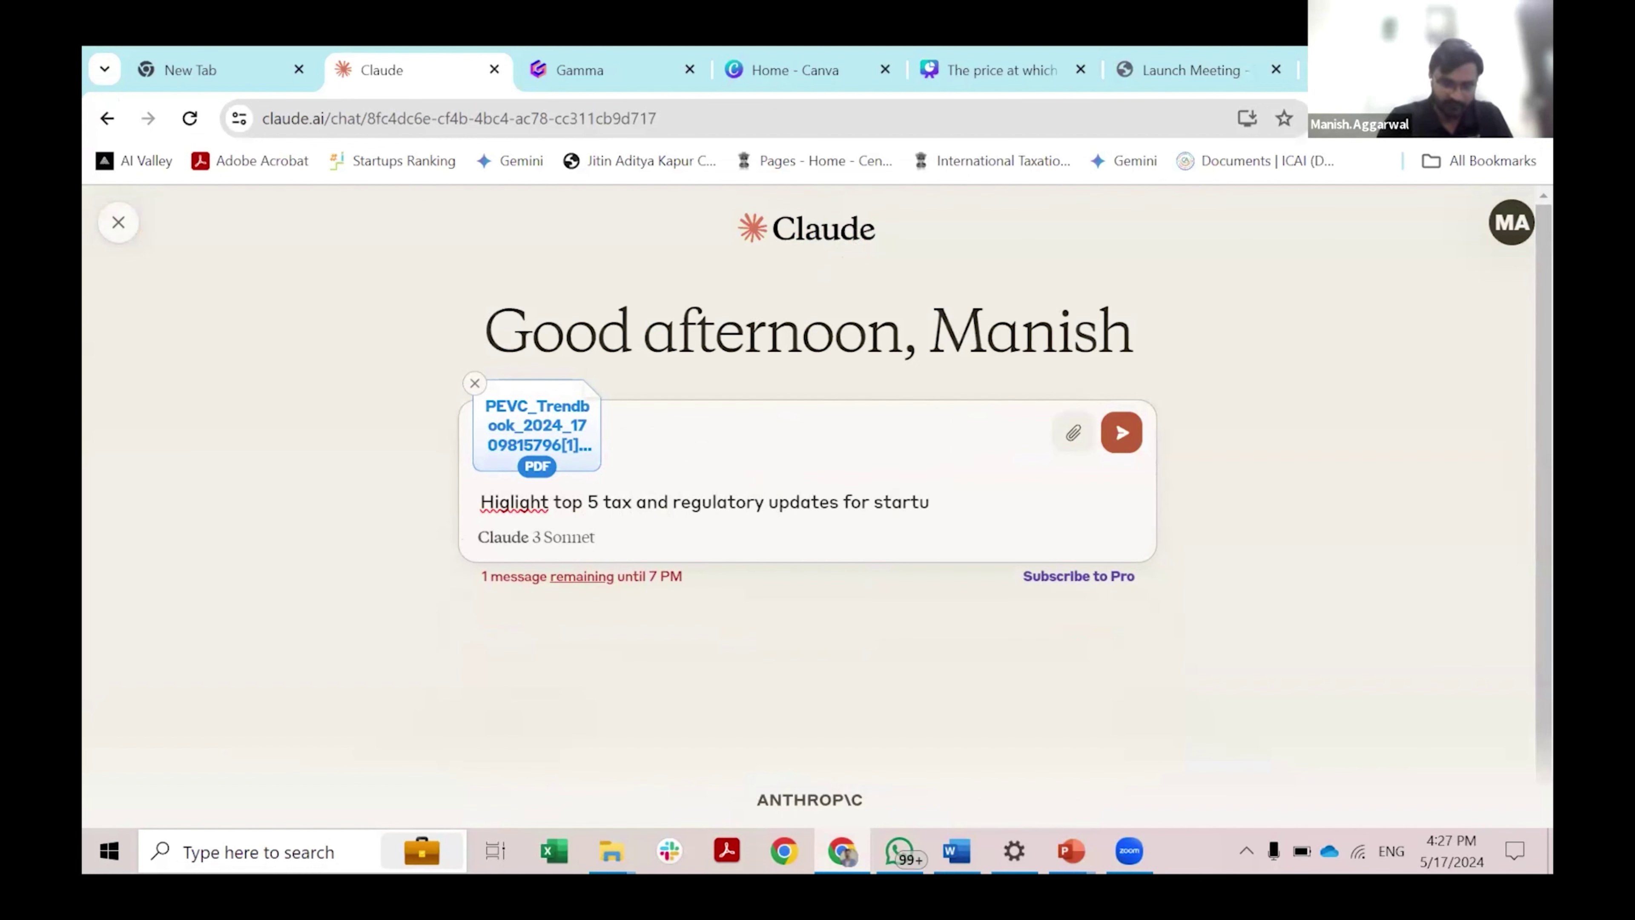
text(ps in the ye)
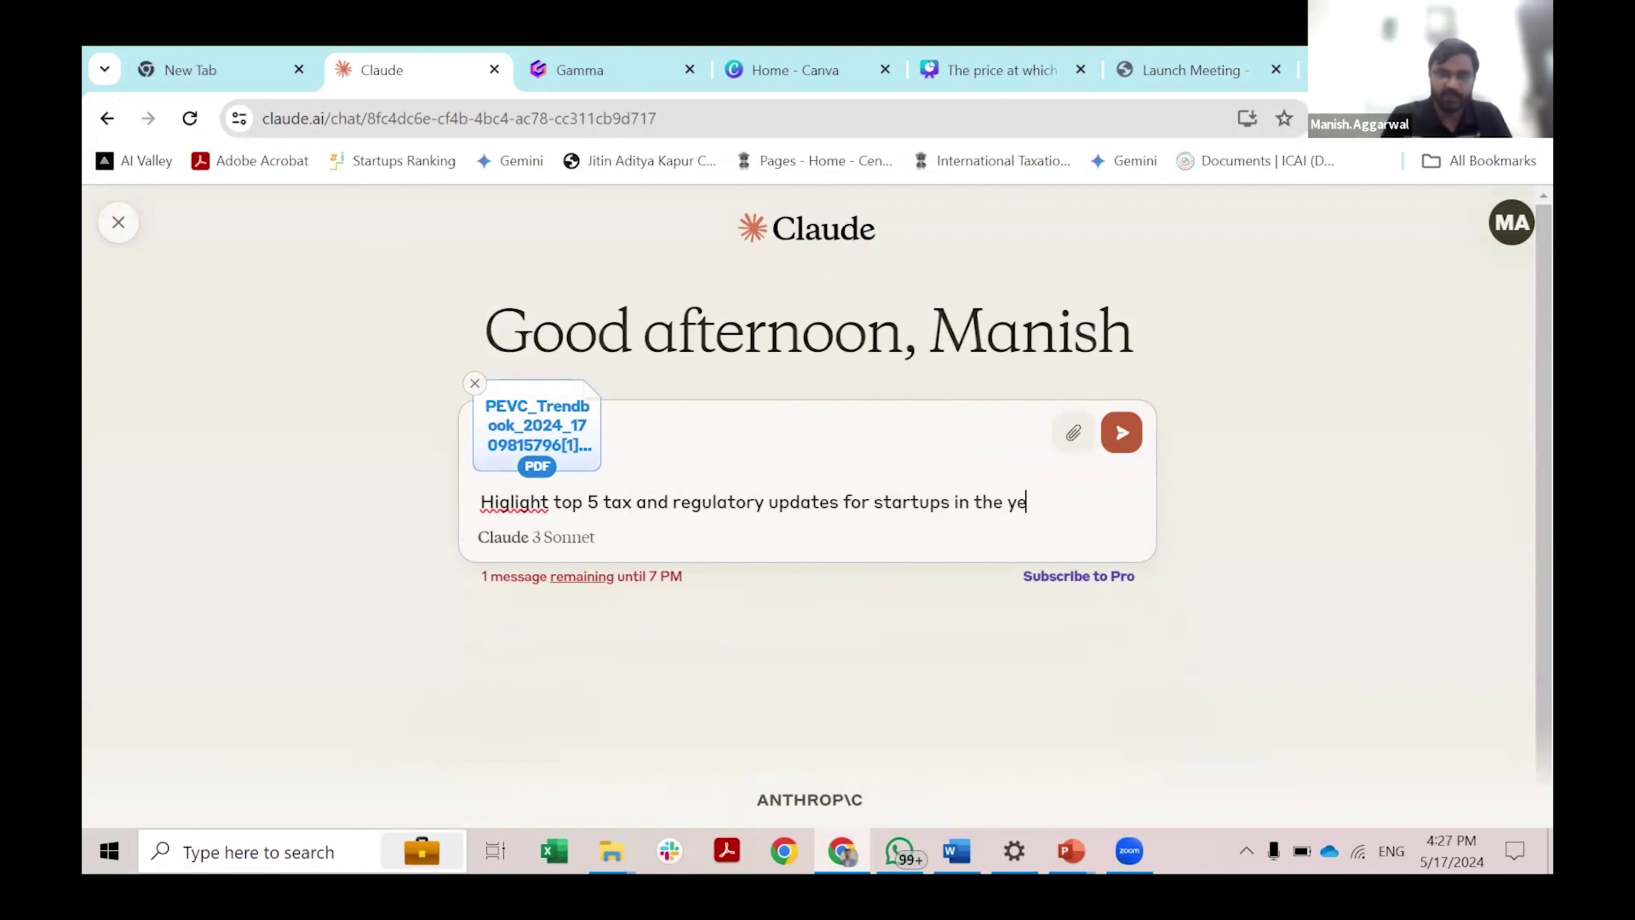
text(ar 2023)
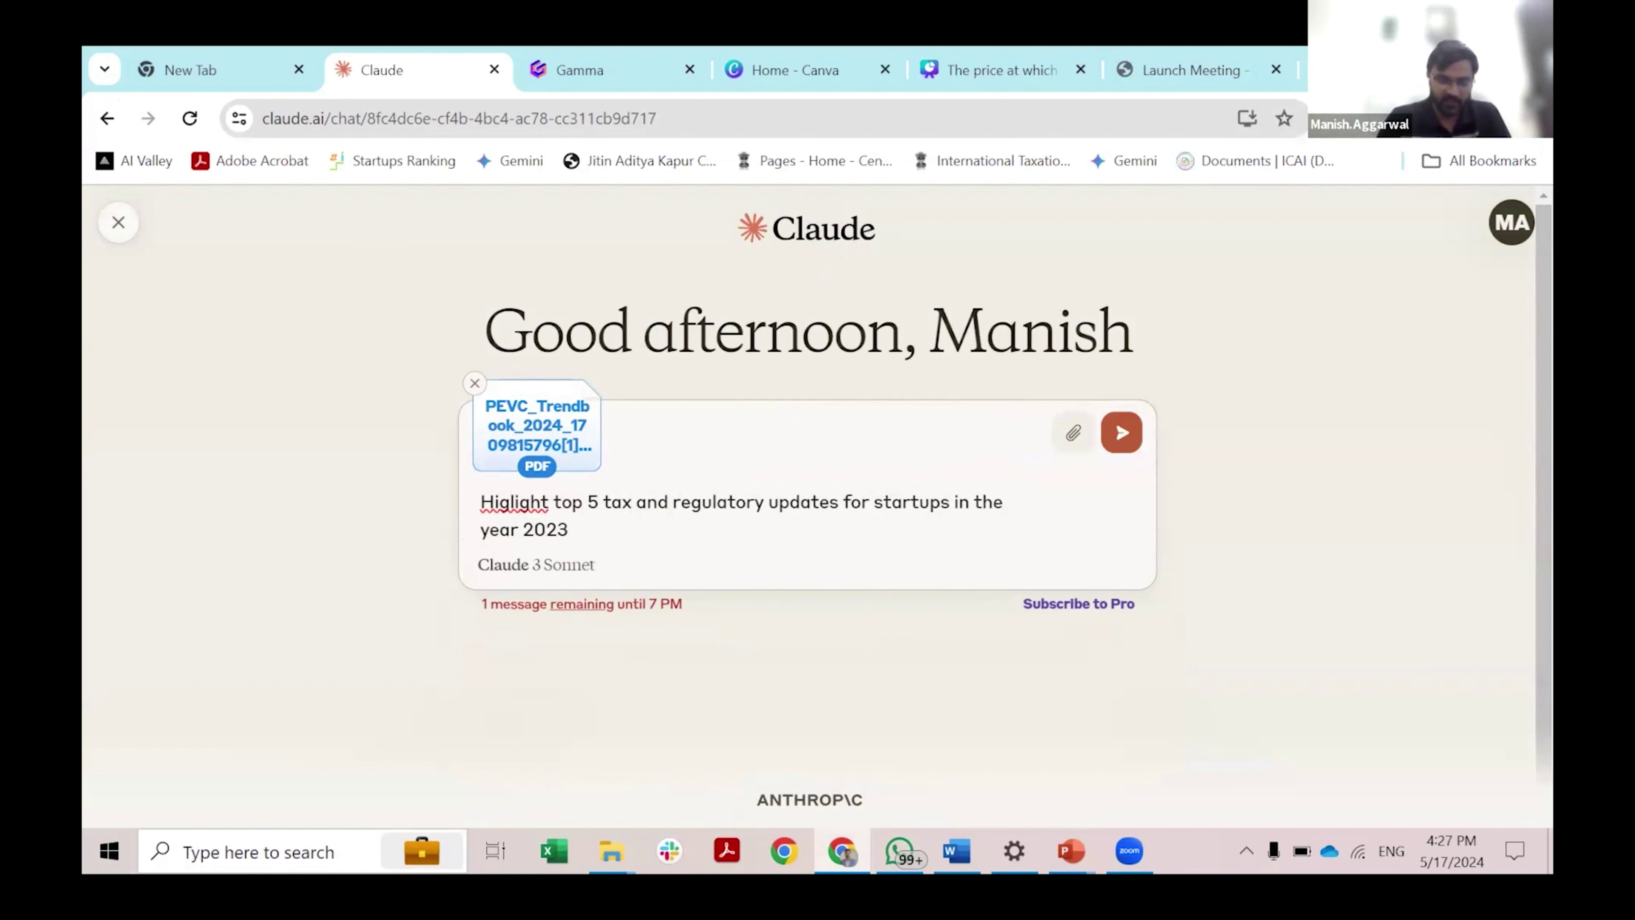
text(. Include t)
key(BackSpace)
text(relevant legilslatio)
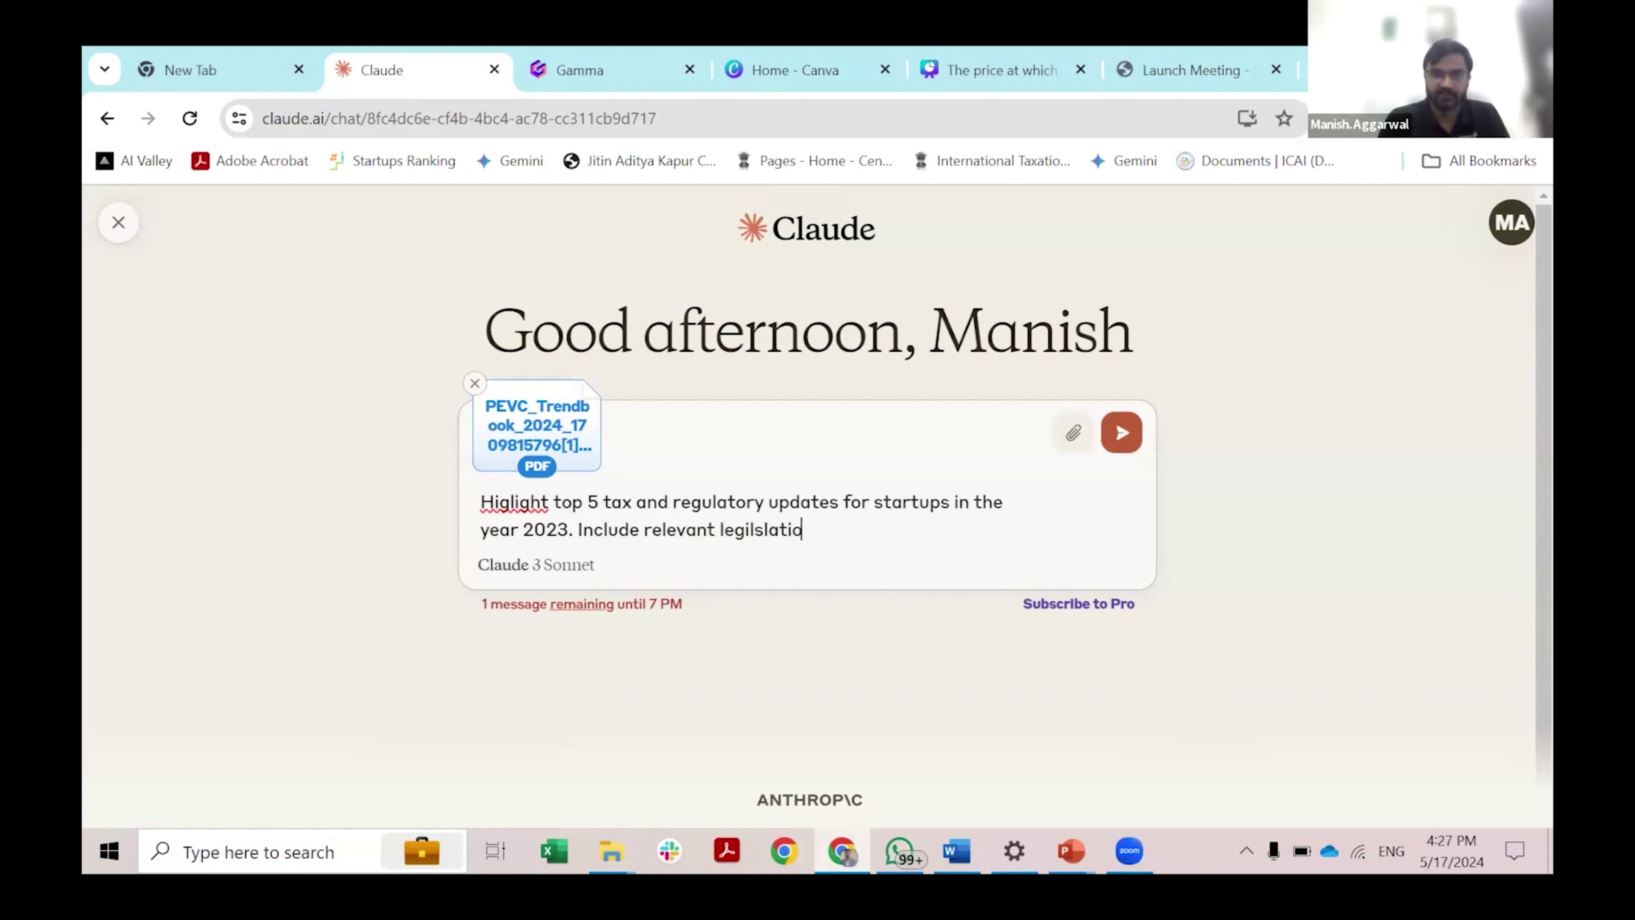
text(ns and ci)
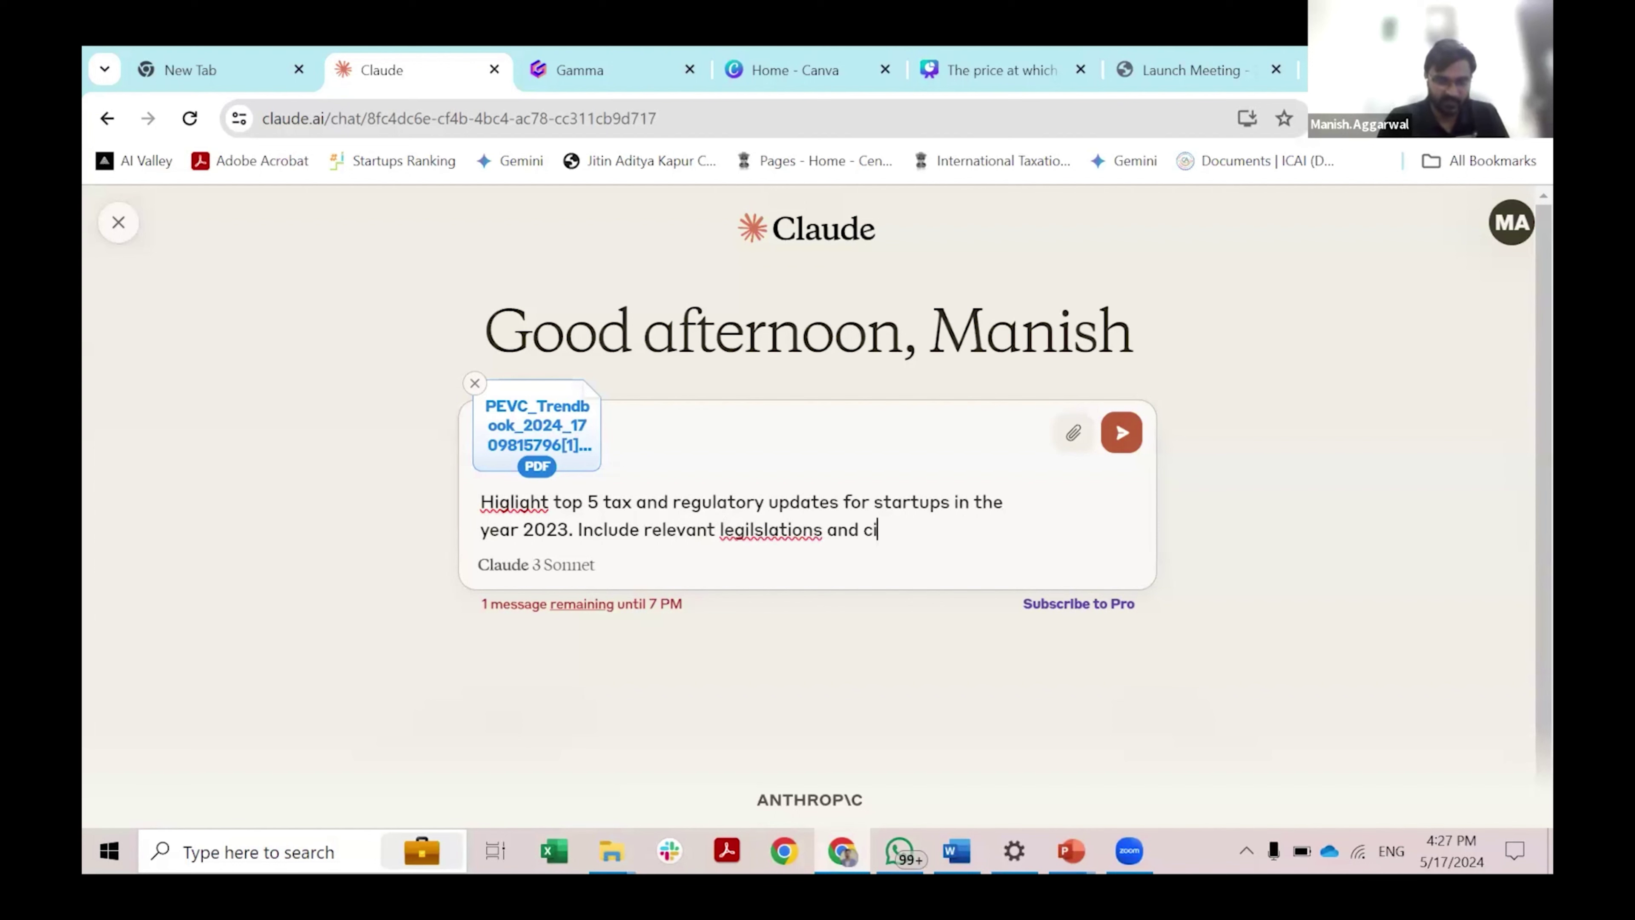
text(rculars.)
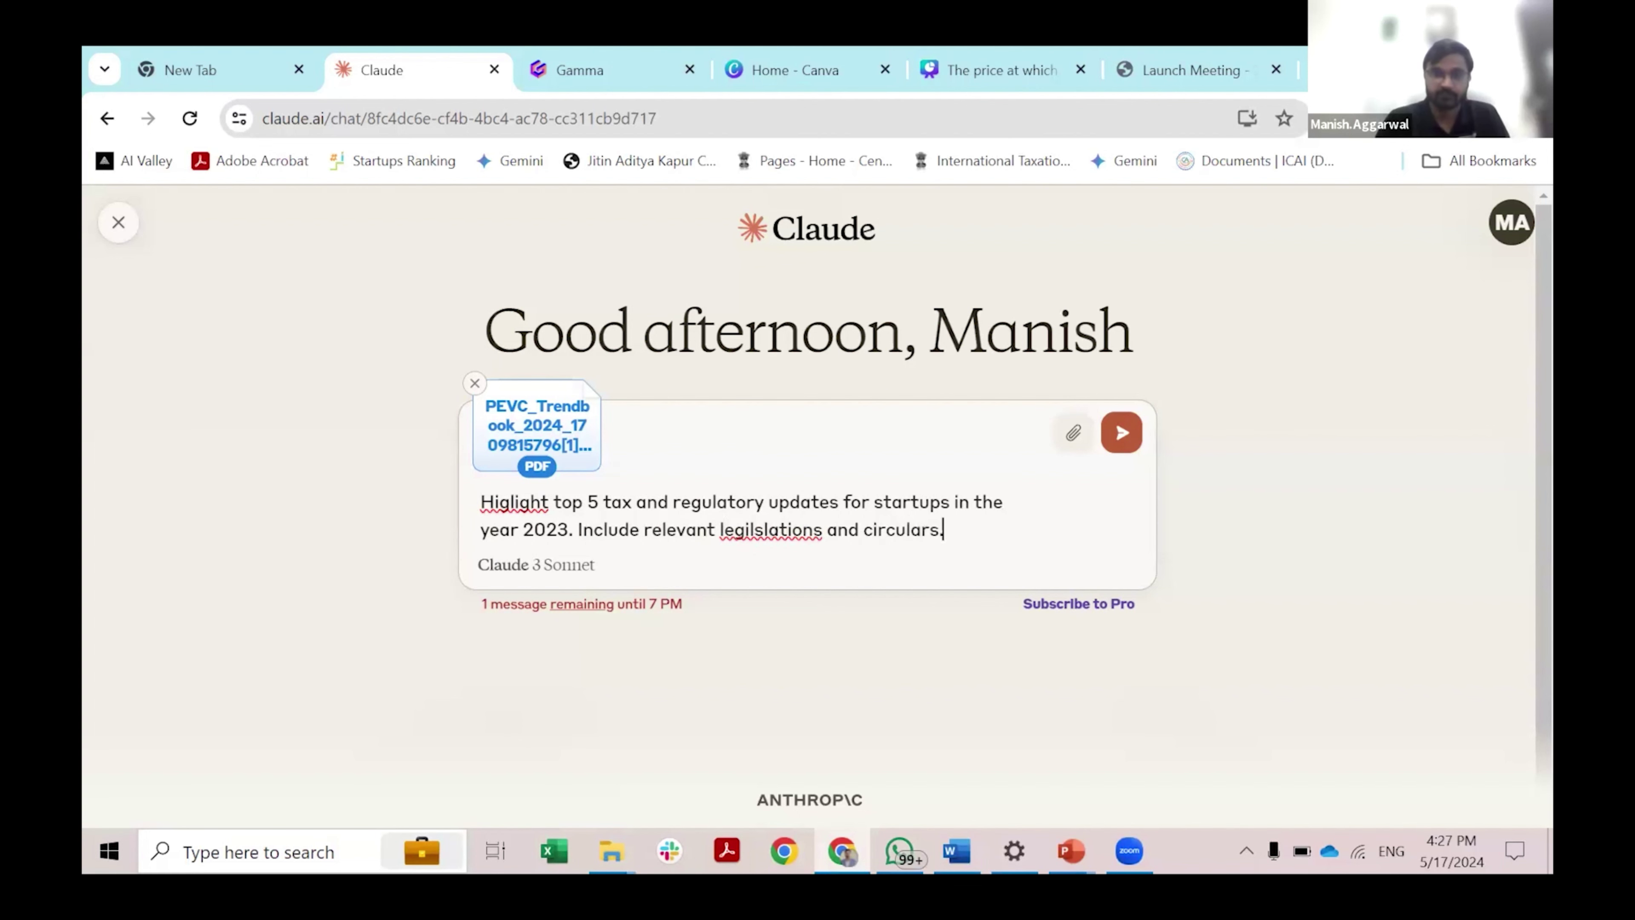
key(Return)
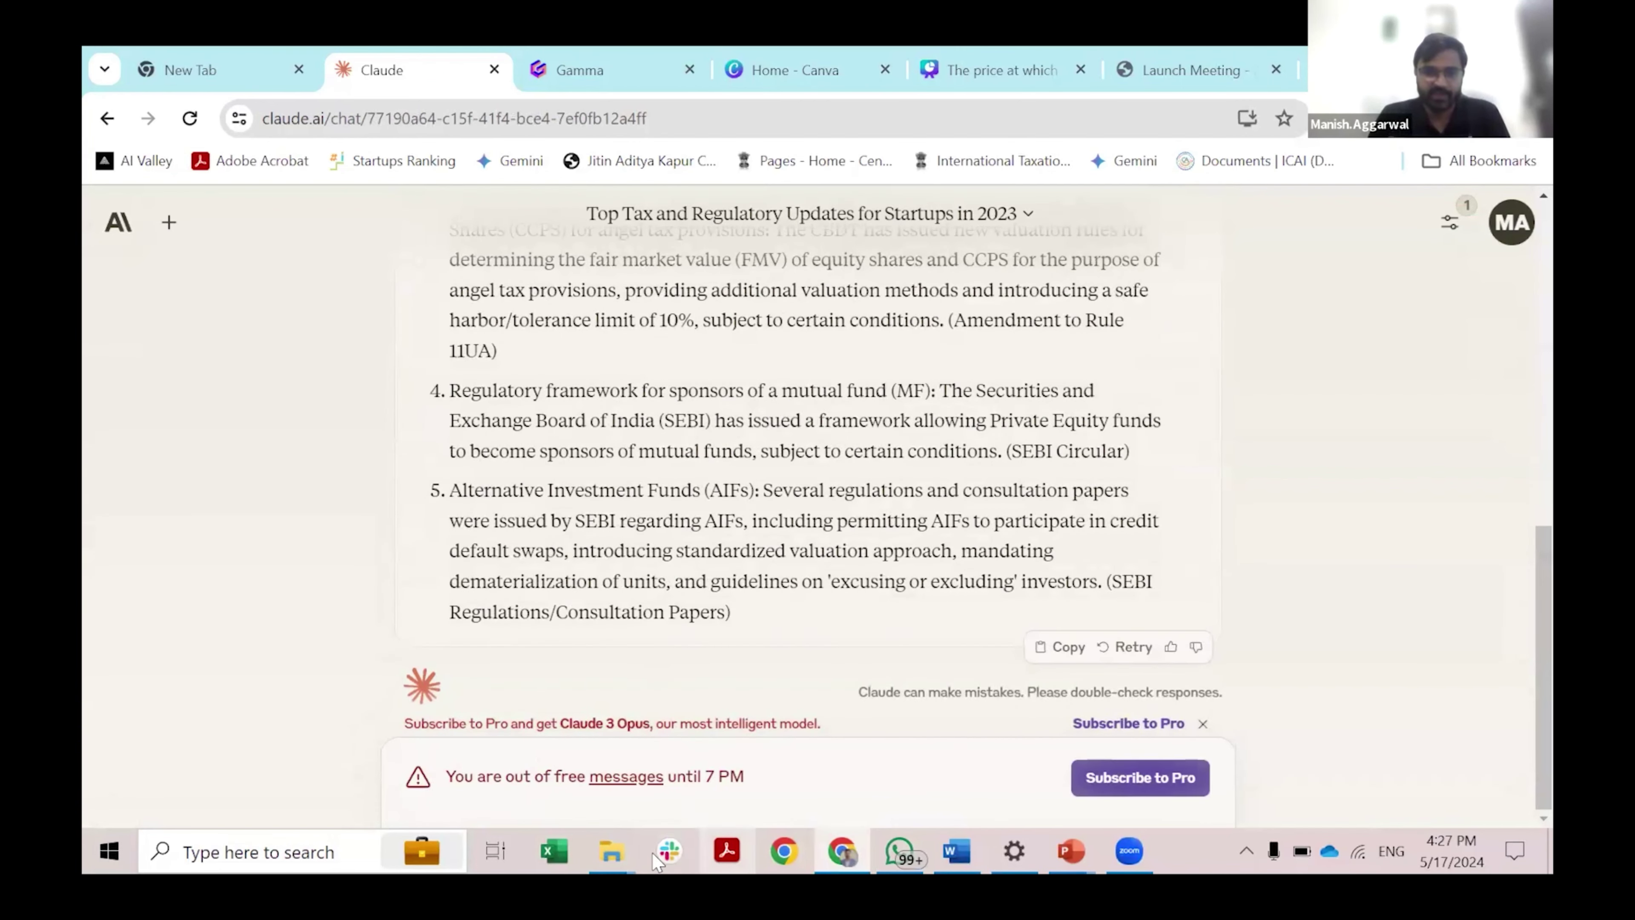
Step: Open PEVC_Trendbook_2024.pdf from the ICAI AI Hackathon folder at its Tax updates section
mouse_move(611, 850)
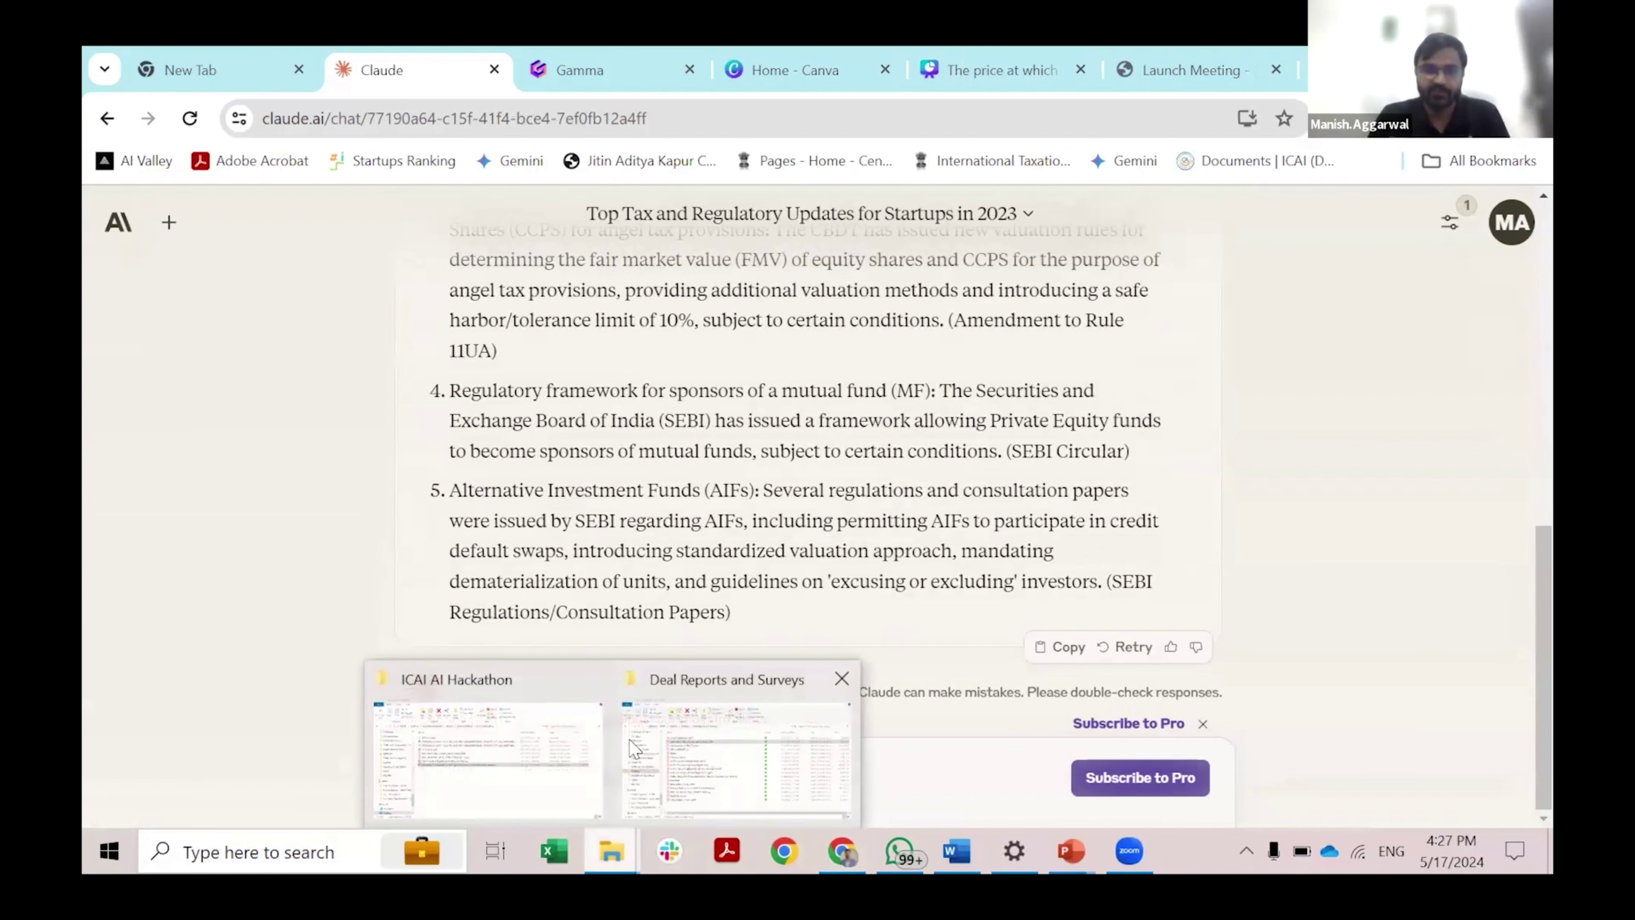
click(528, 752)
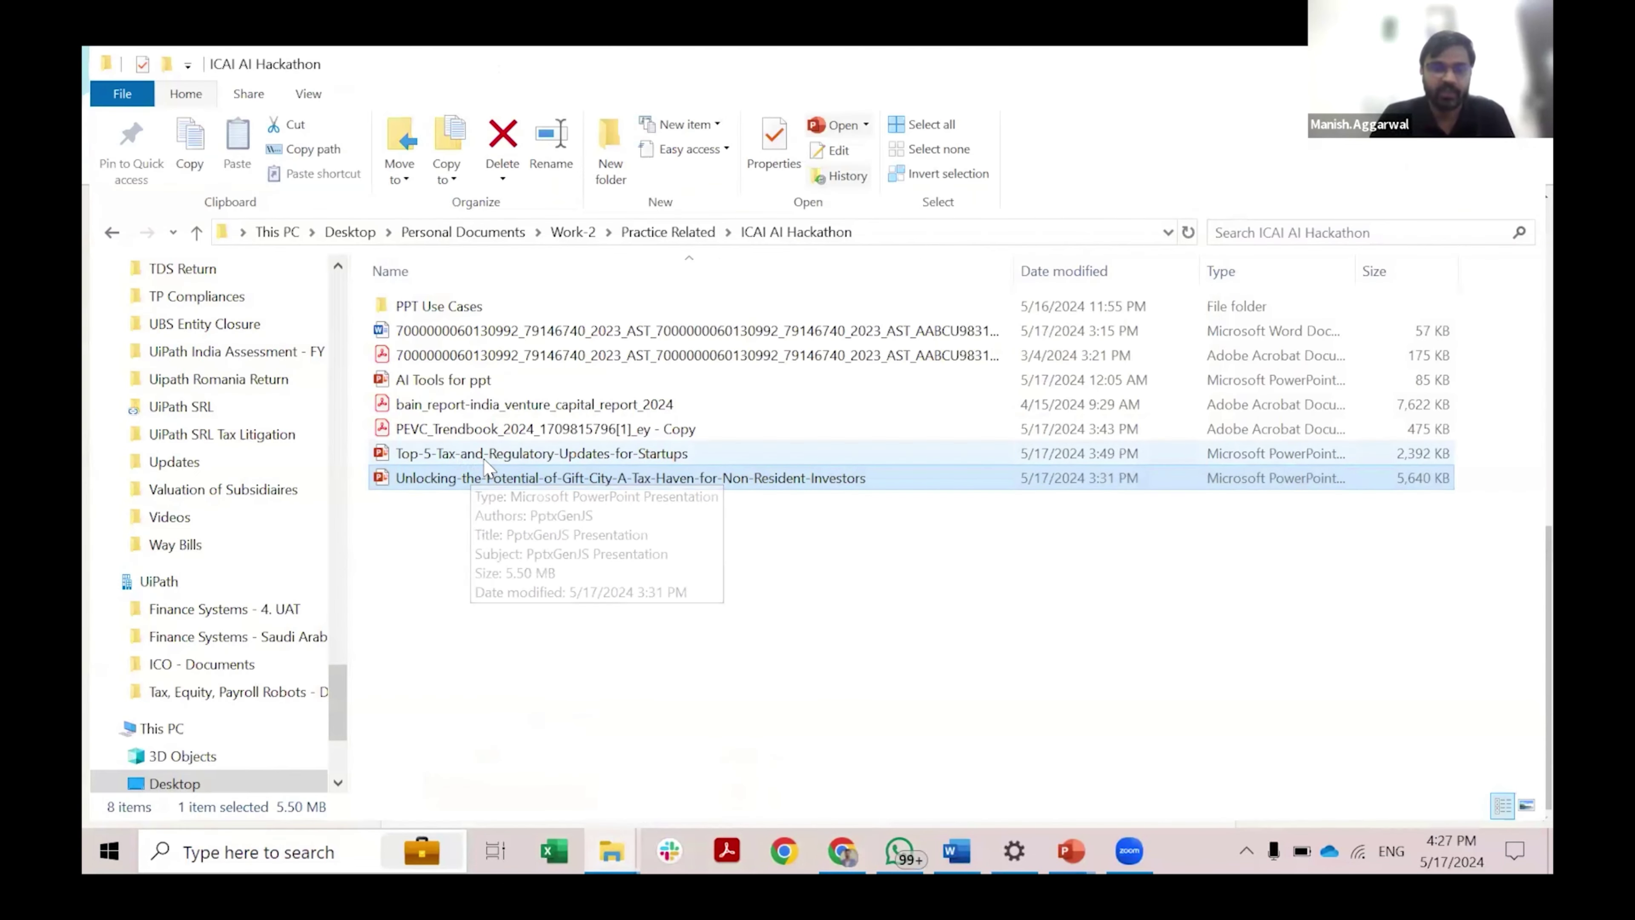
click(484, 458)
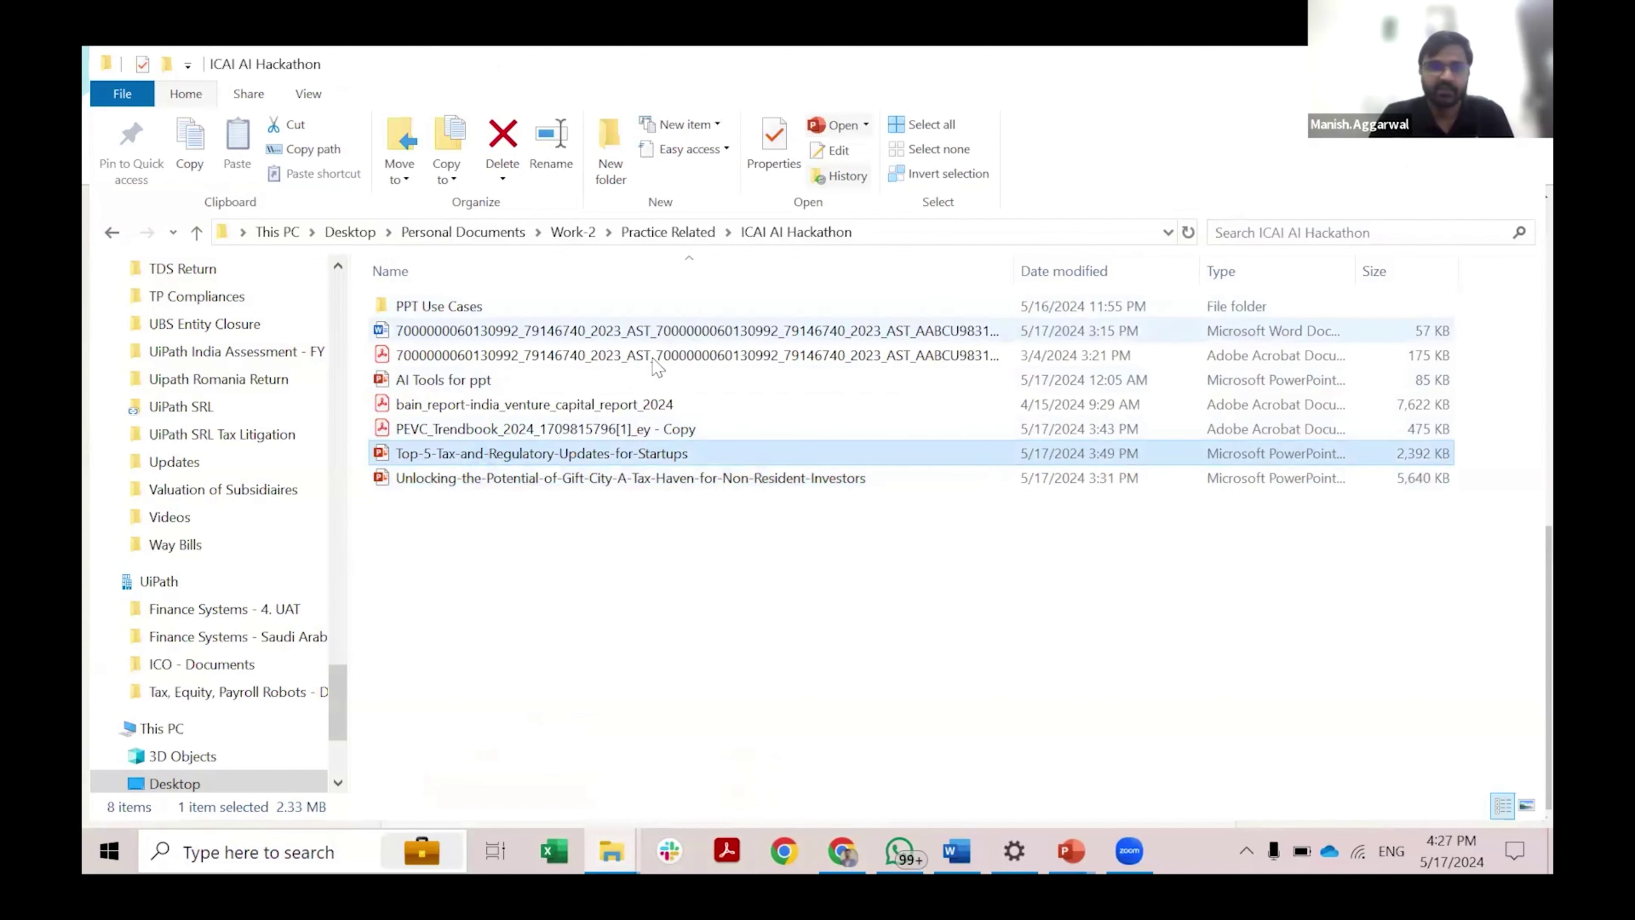
click(572, 430)
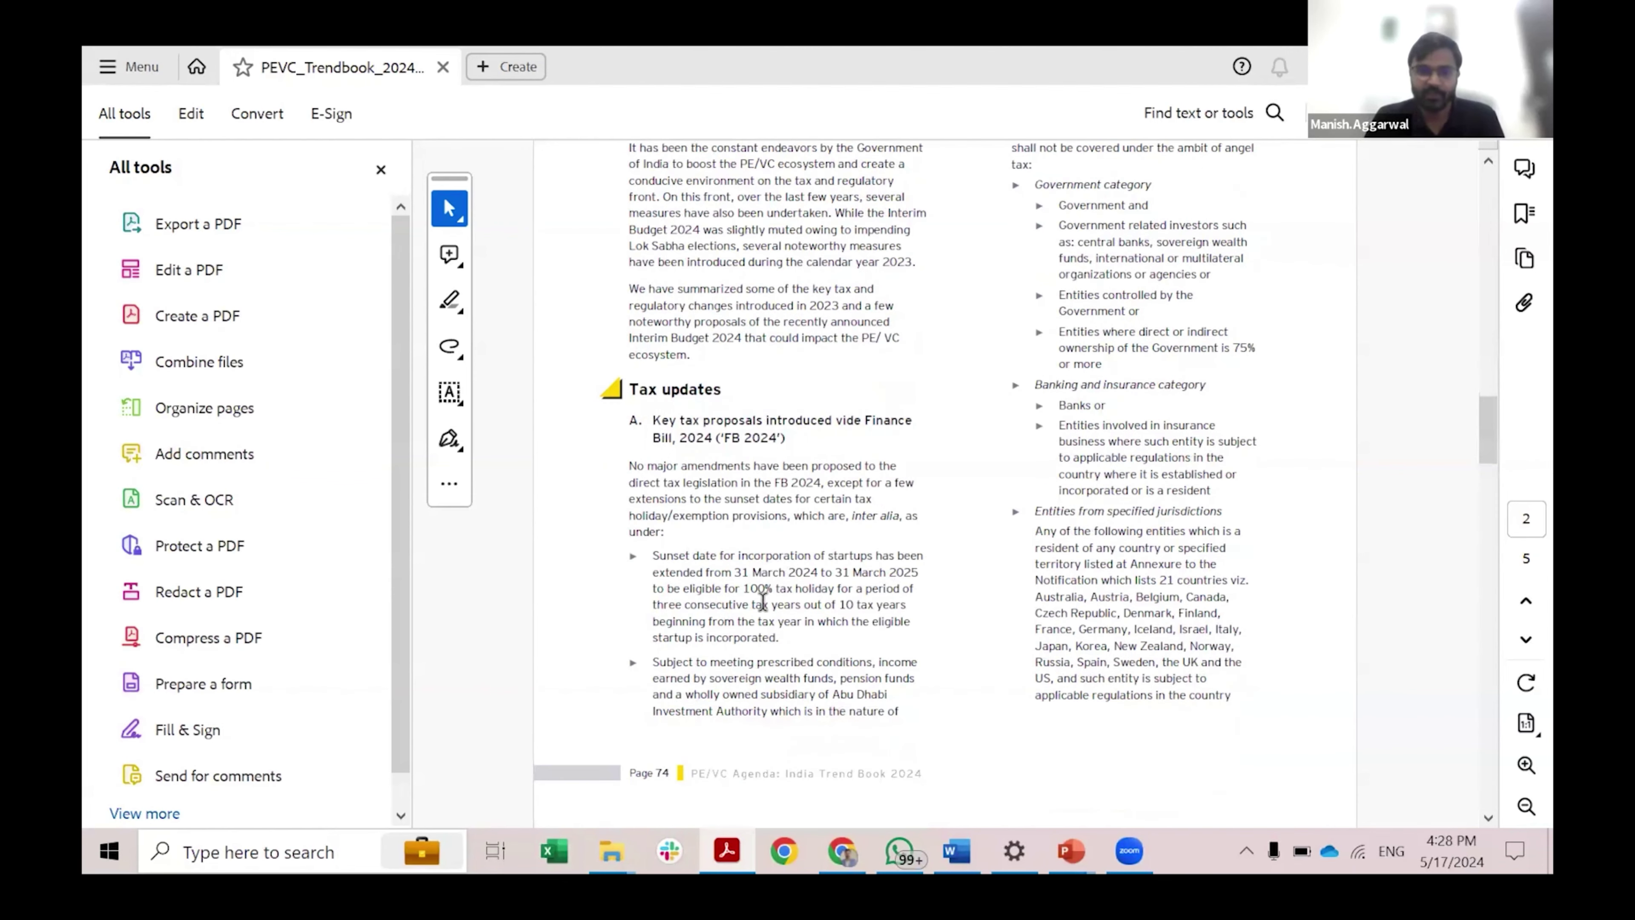
scroll(997, 470, up, 3)
scroll(1094, 380, up, 2)
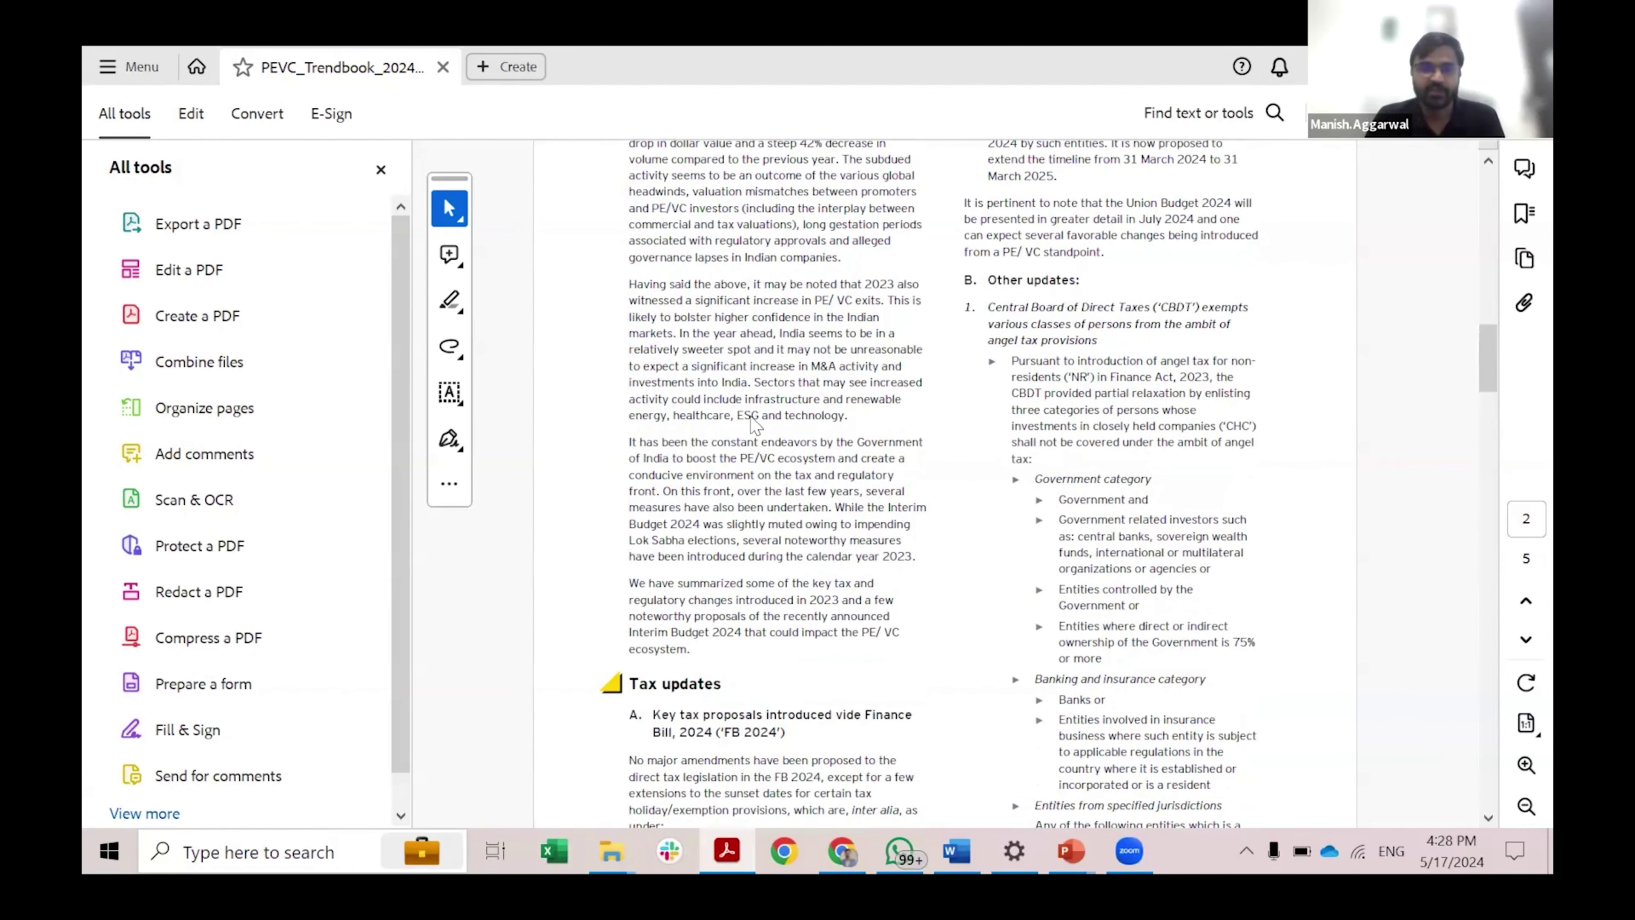
Step: Back in Claude, drag-select parts of the update items in the response
key(alt+Tab)
key(alt+Tab)
key(alt+Tab)
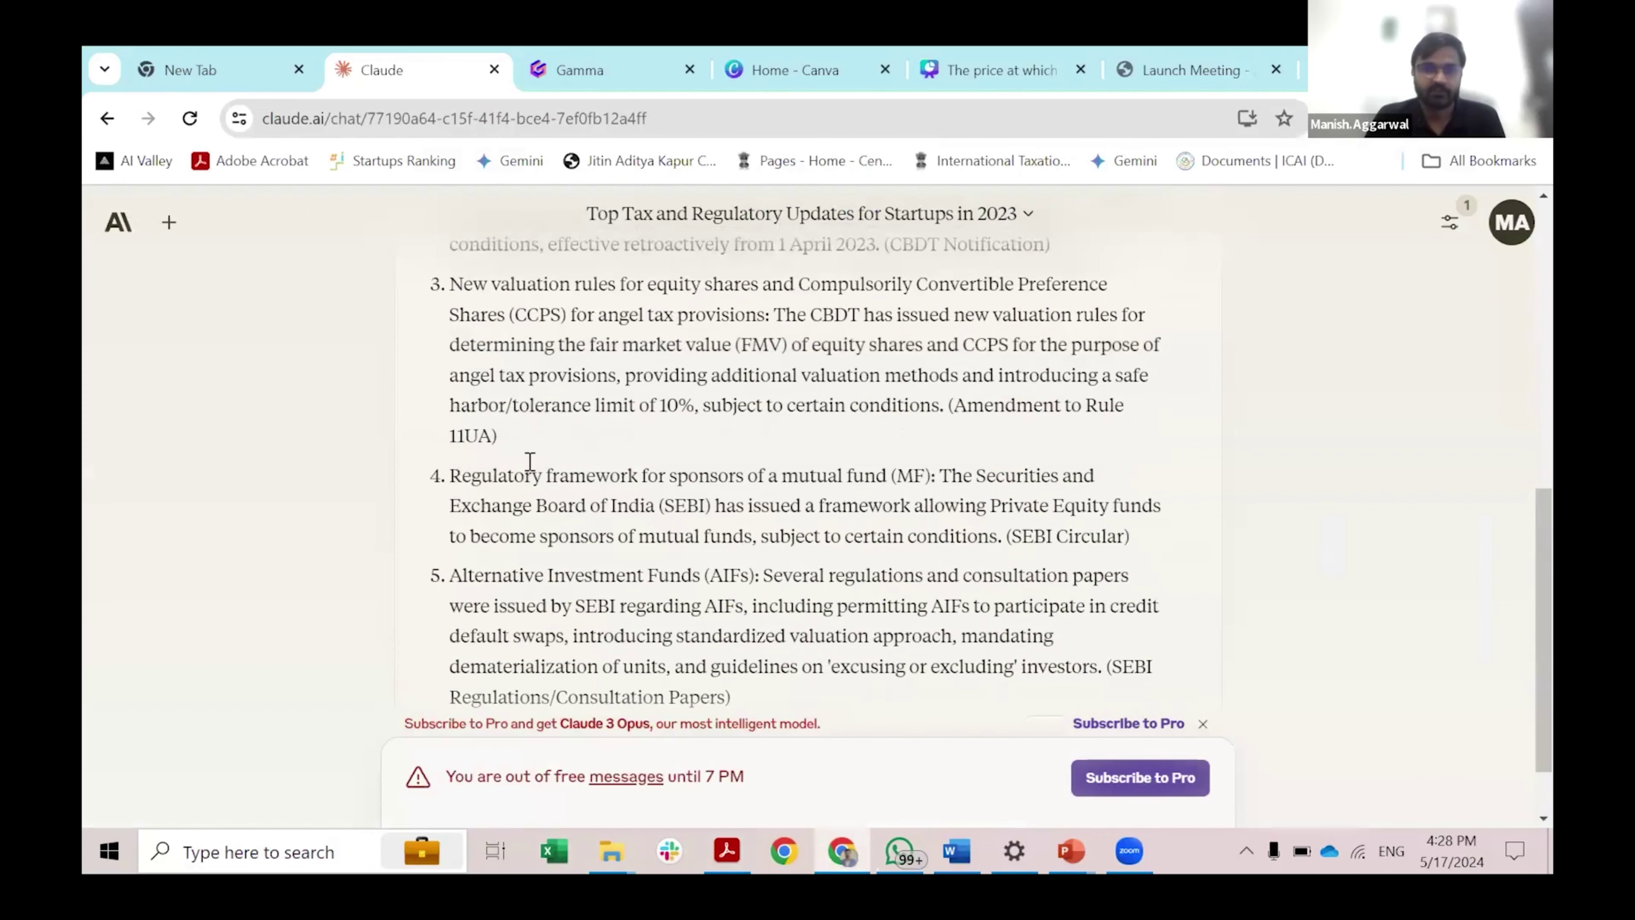
scroll(529, 461, up, 4)
drag(451, 413, 908, 456)
click(633, 483)
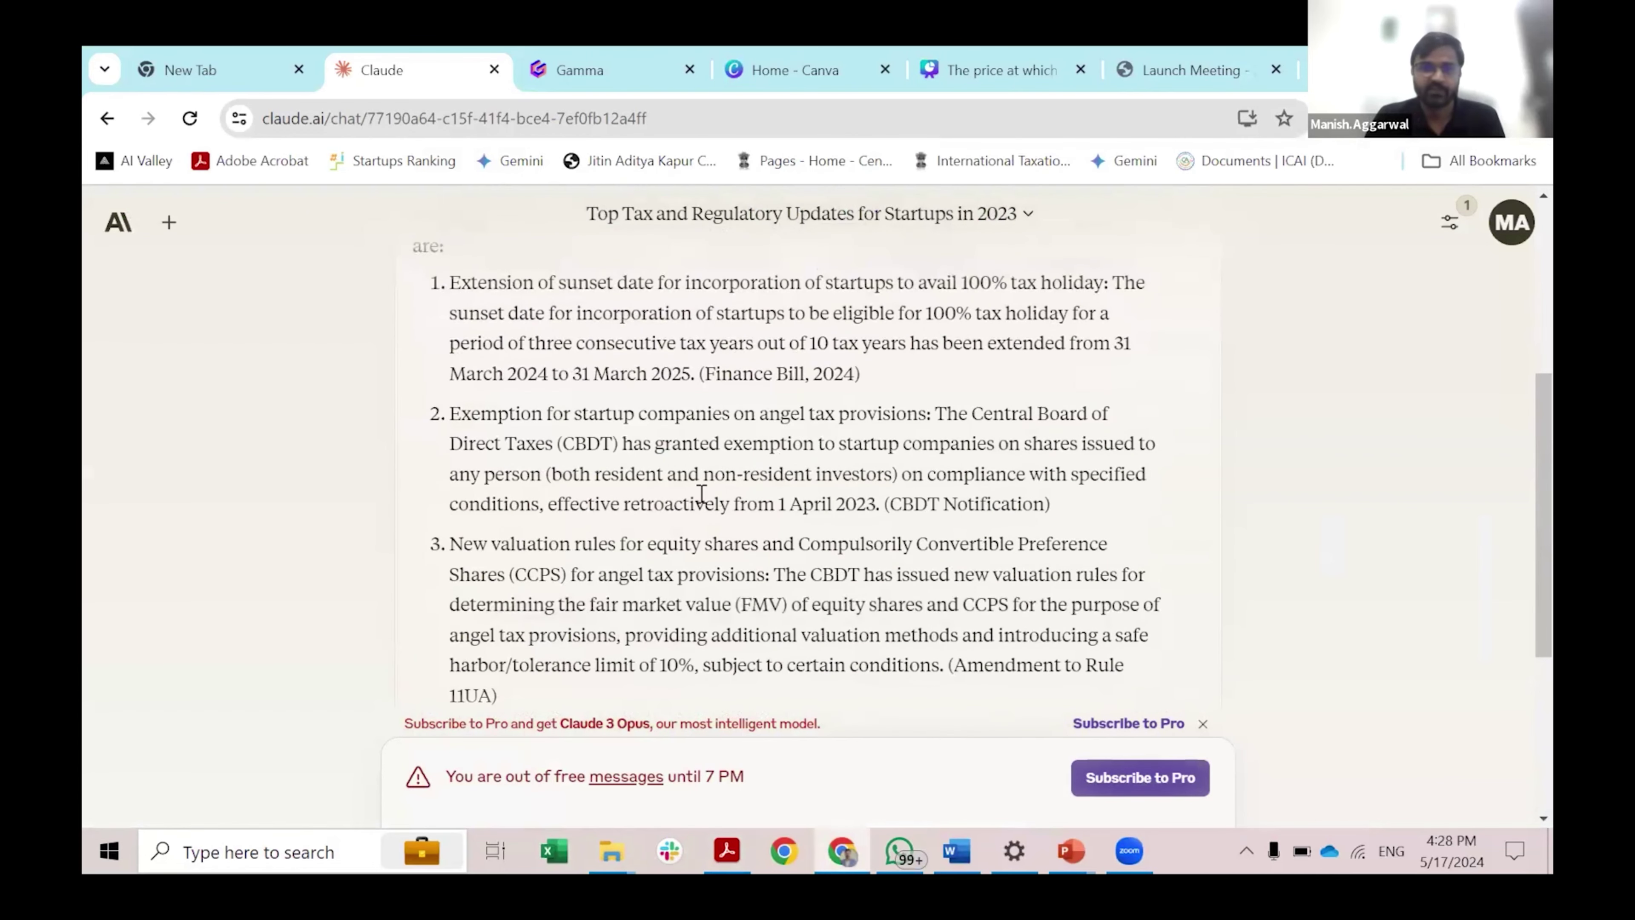
drag(560, 543, 939, 575)
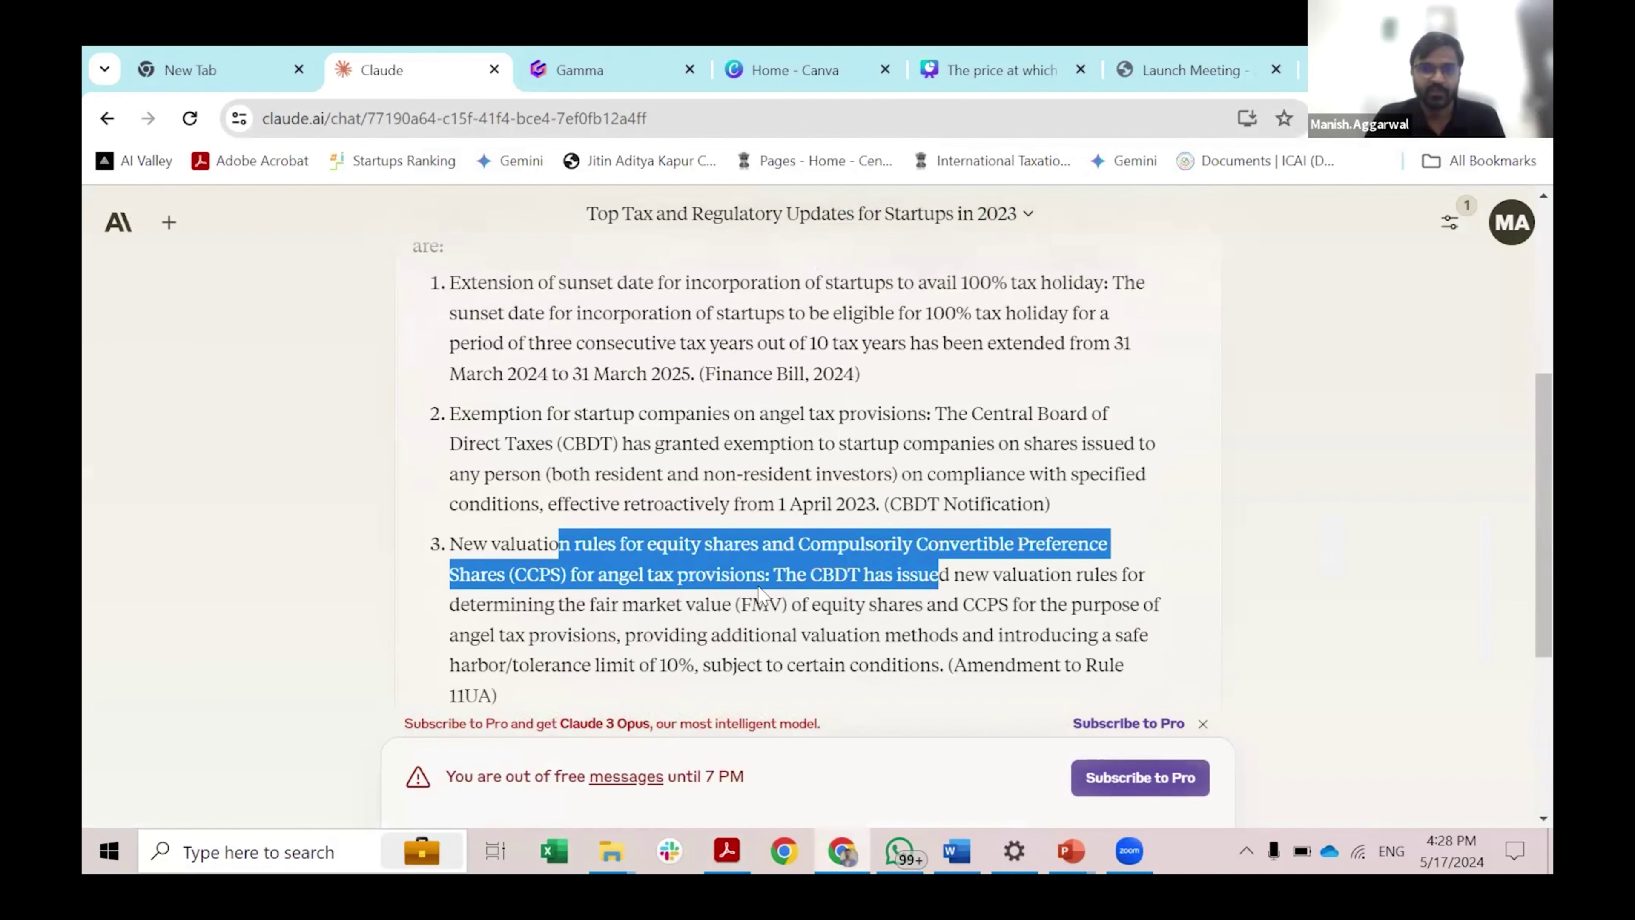
scroll(759, 589, down, 3)
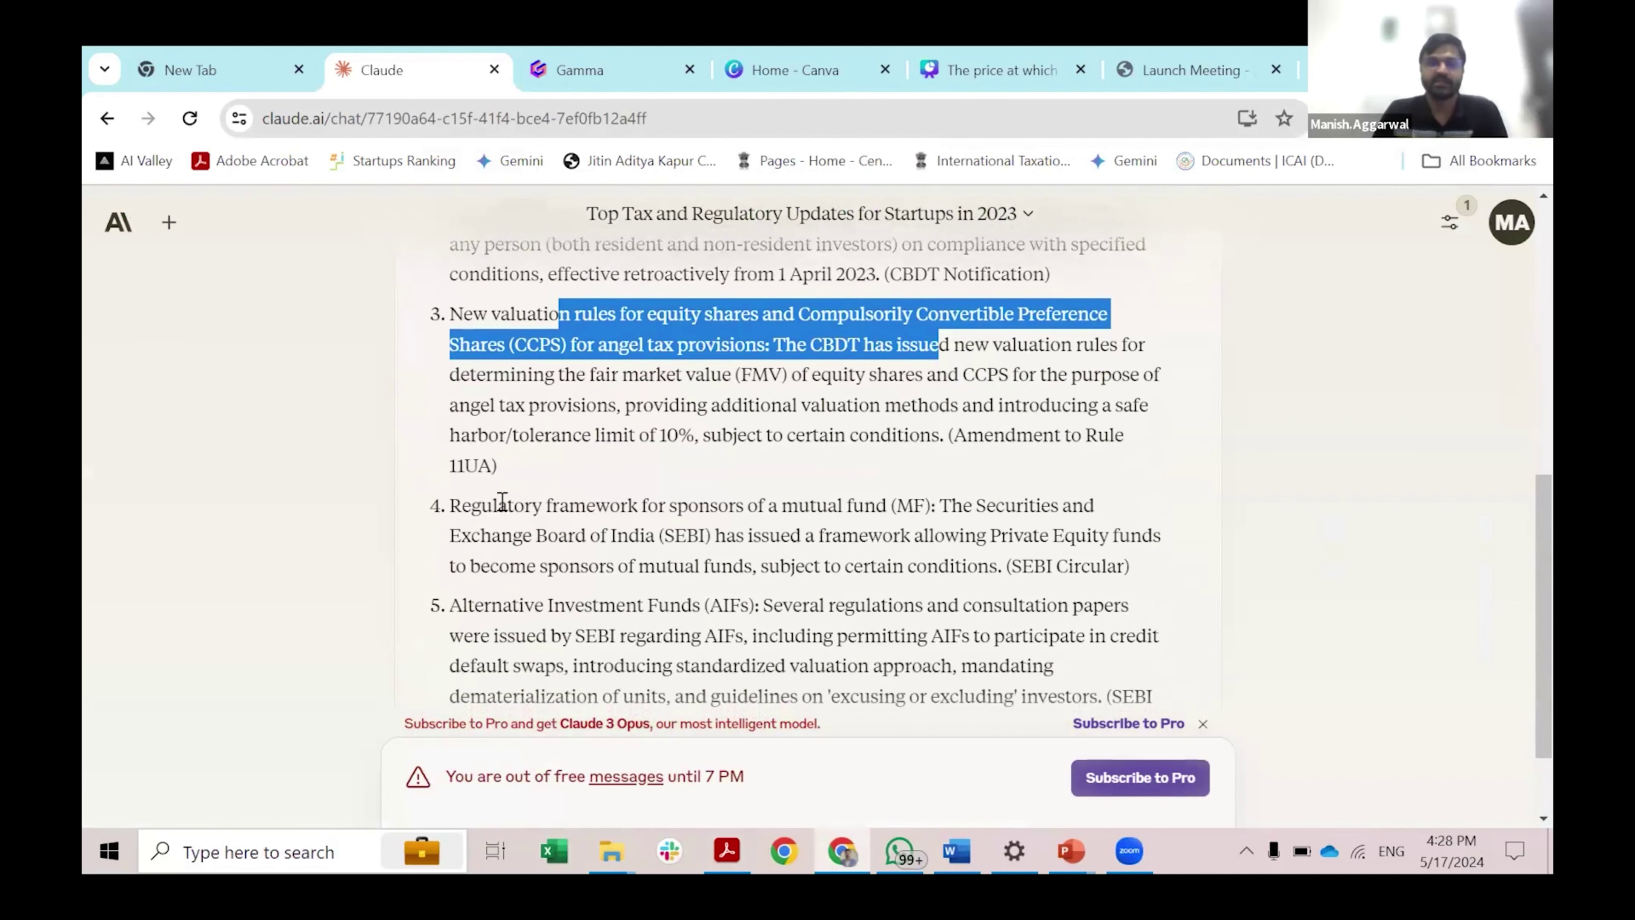
drag(450, 509, 887, 569)
scroll(886, 579, down, 2)
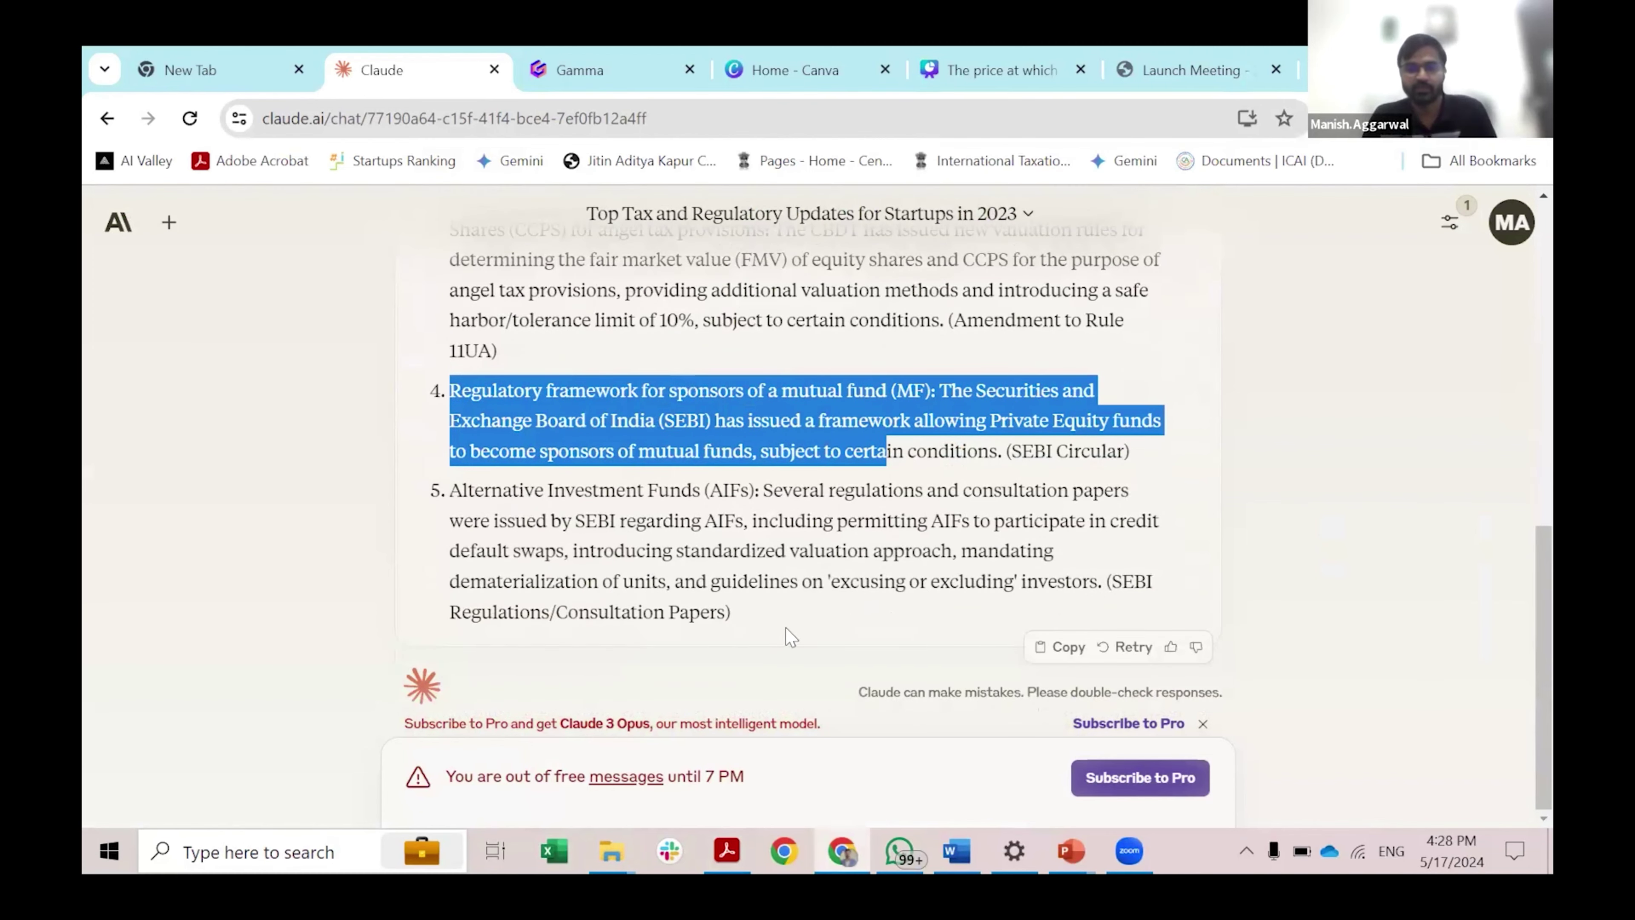
drag(722, 610, 555, 491)
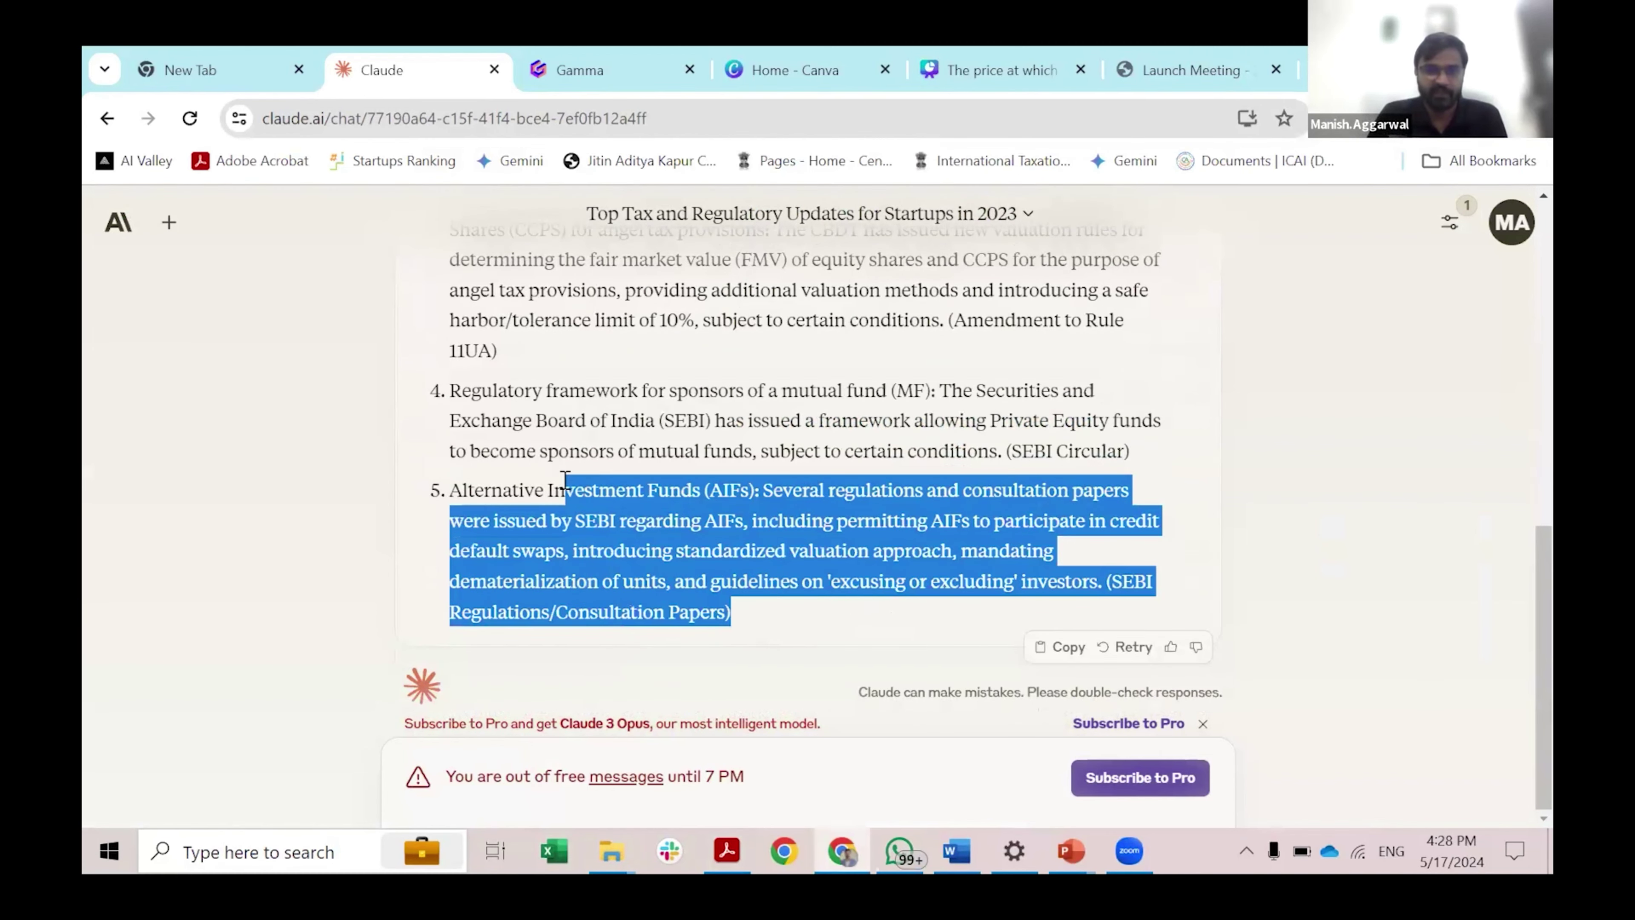
scroll(502, 505, up, 5)
scroll(448, 515, up, 3)
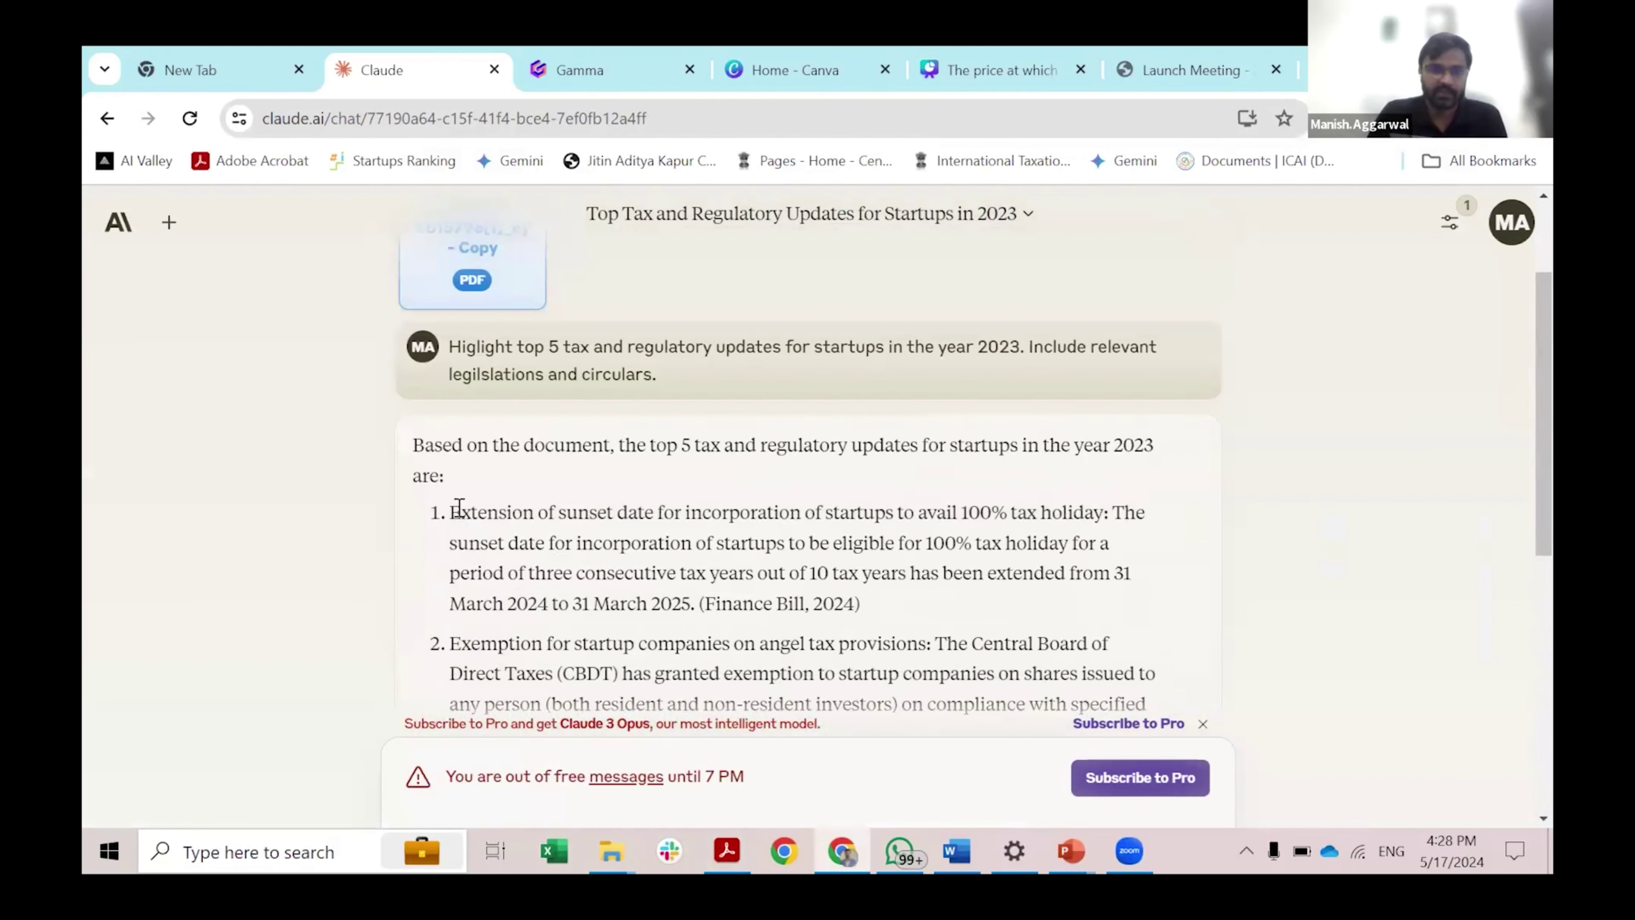
drag(461, 513, 745, 608)
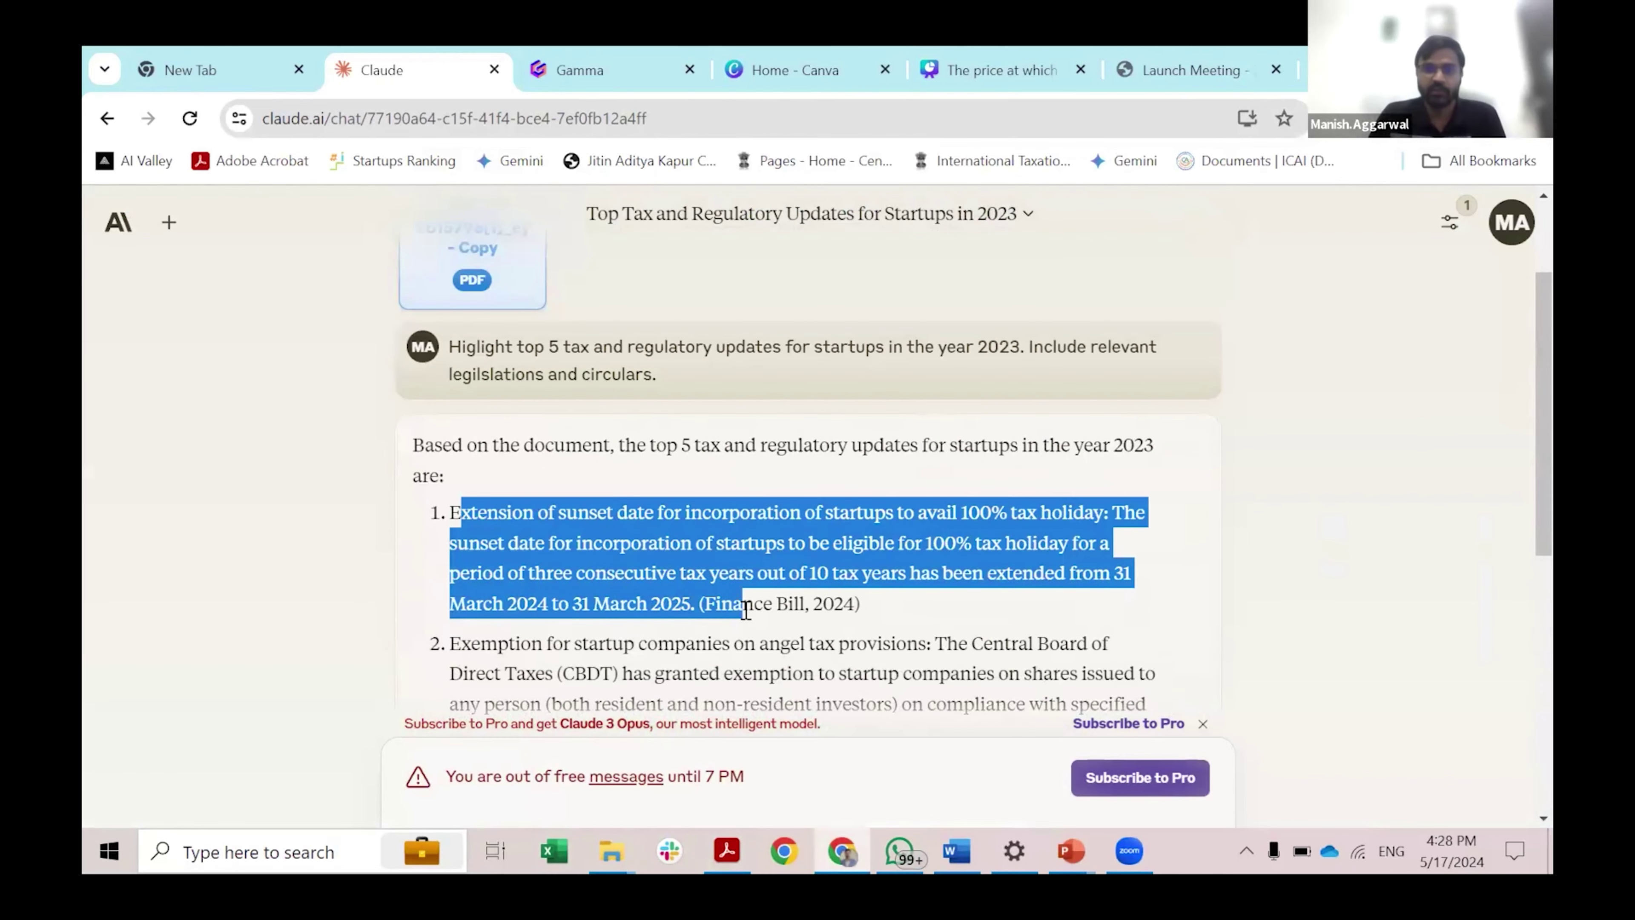
Step: Select the full list of updates, from the end of item 5 back to item 1
scroll(744, 609, down, 1)
scroll(745, 608, down, 10)
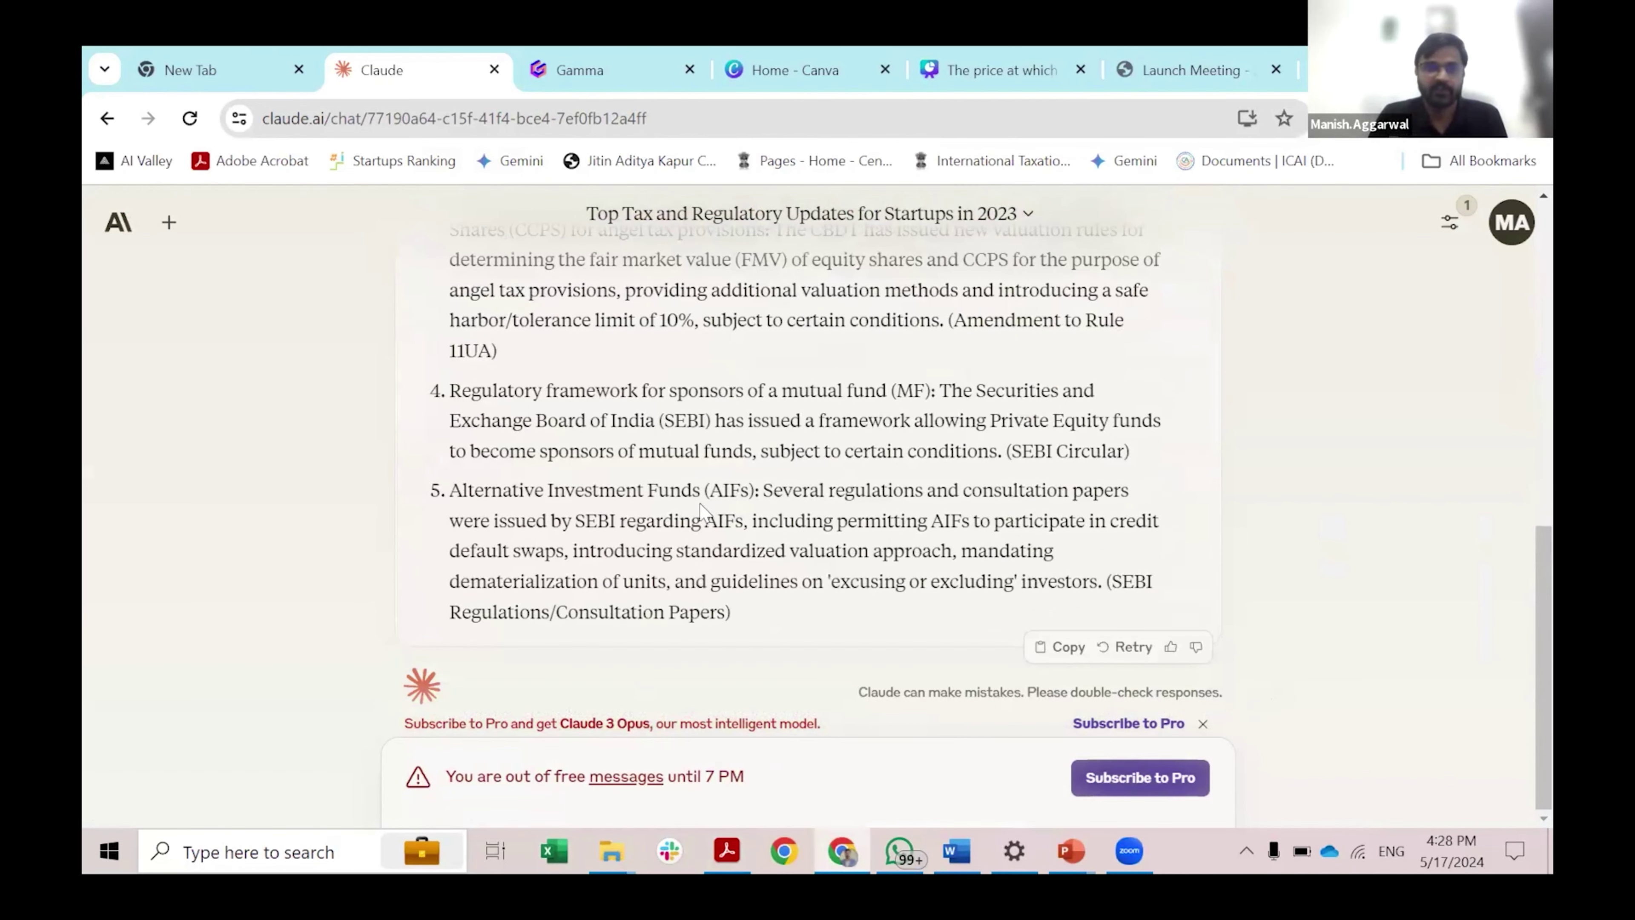
scroll(725, 535, up, 3)
scroll(726, 535, up, 8)
scroll(837, 536, down, 11)
drag(734, 612, 499, 321)
scroll(451, 451, up, 5)
scroll(775, 685, up, 4)
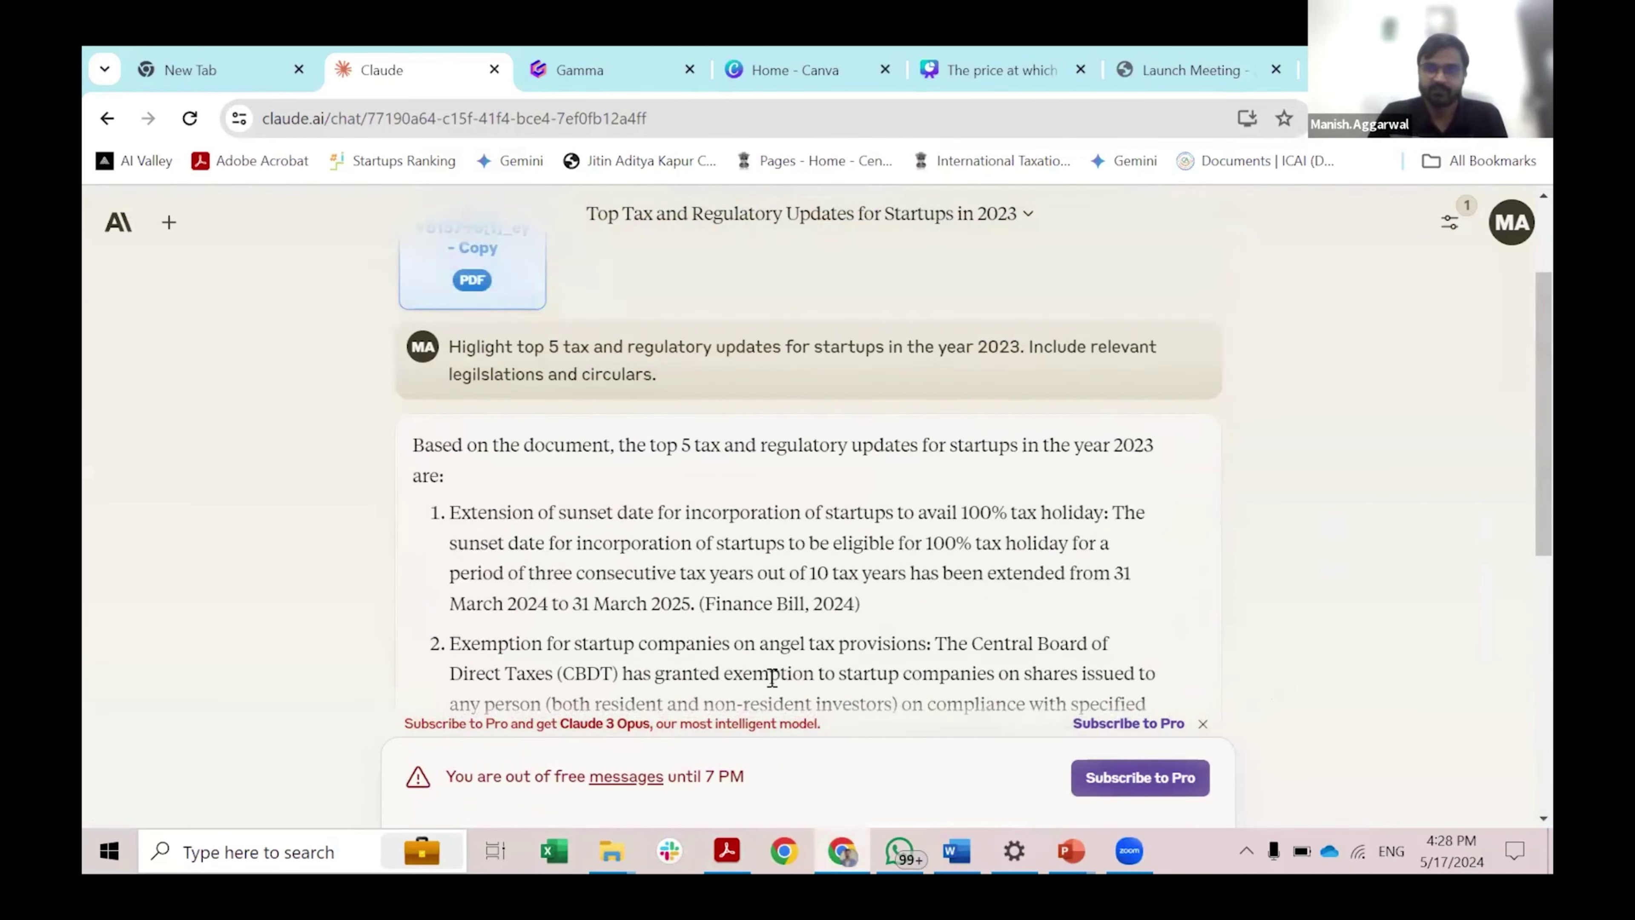
drag(412, 444, 863, 776)
scroll(866, 644, down, 2)
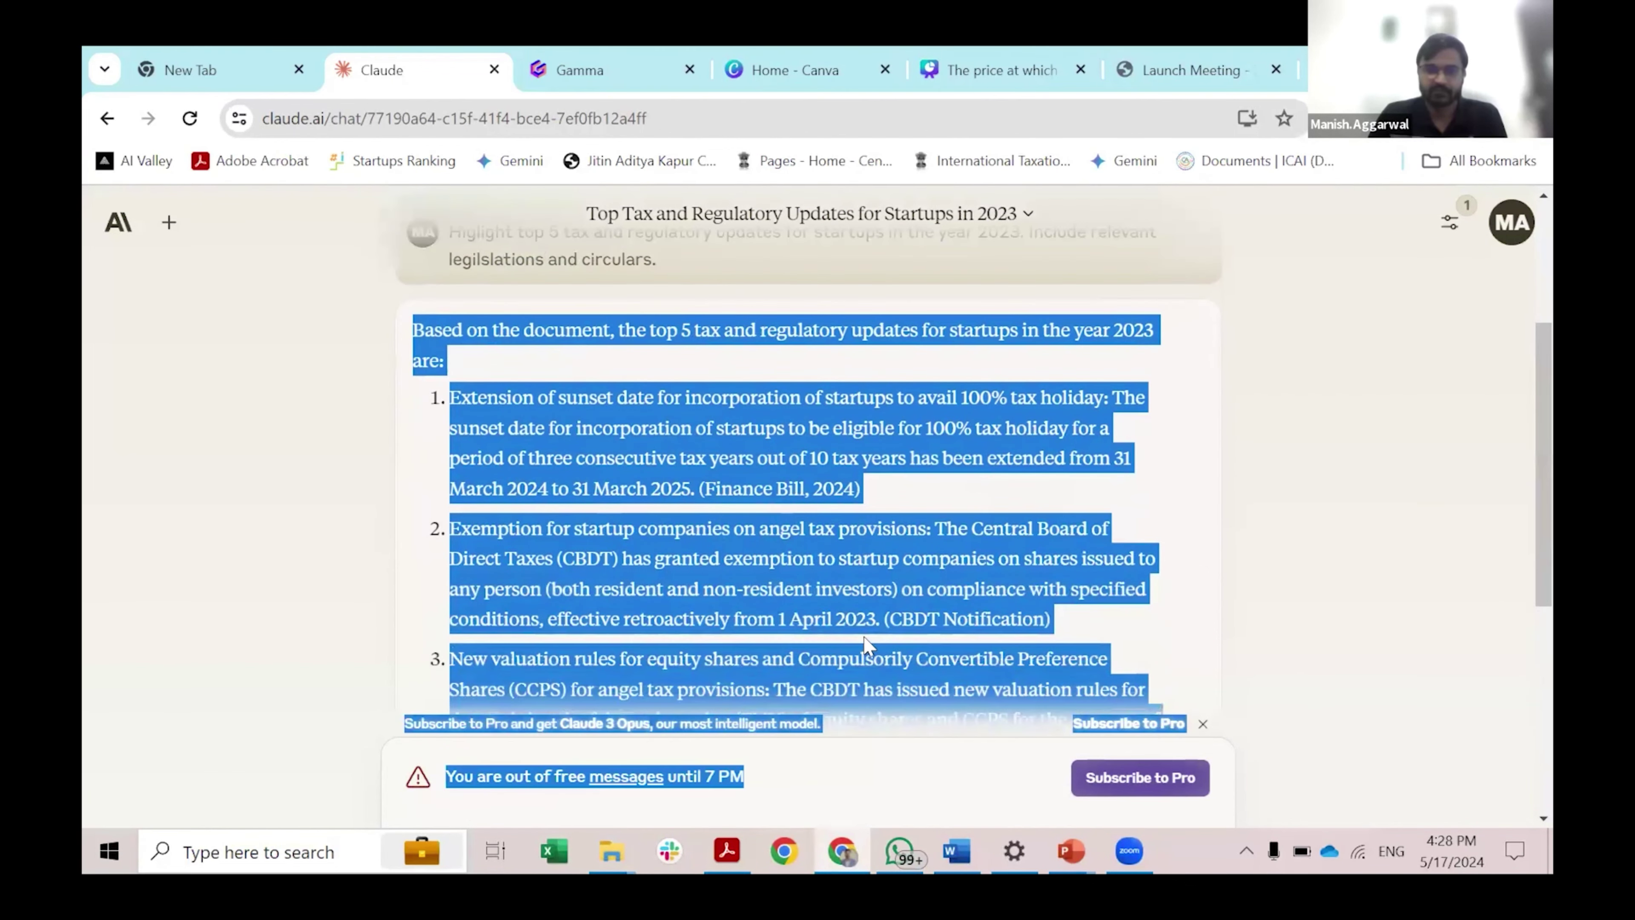
scroll(863, 635, down, 7)
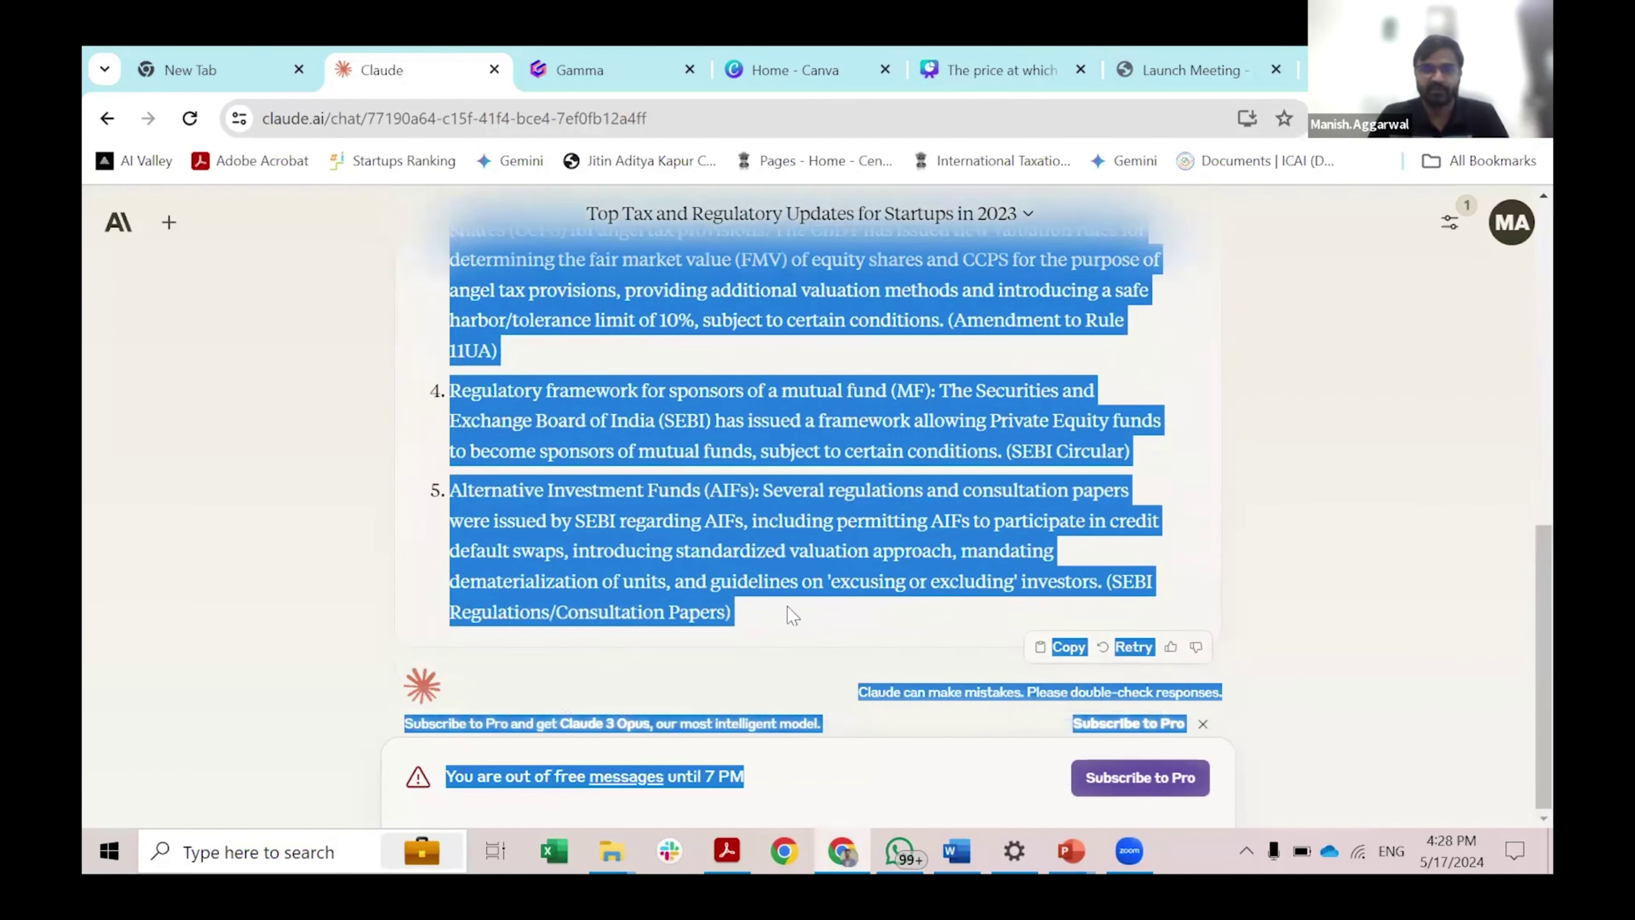
drag(733, 612, 598, 387)
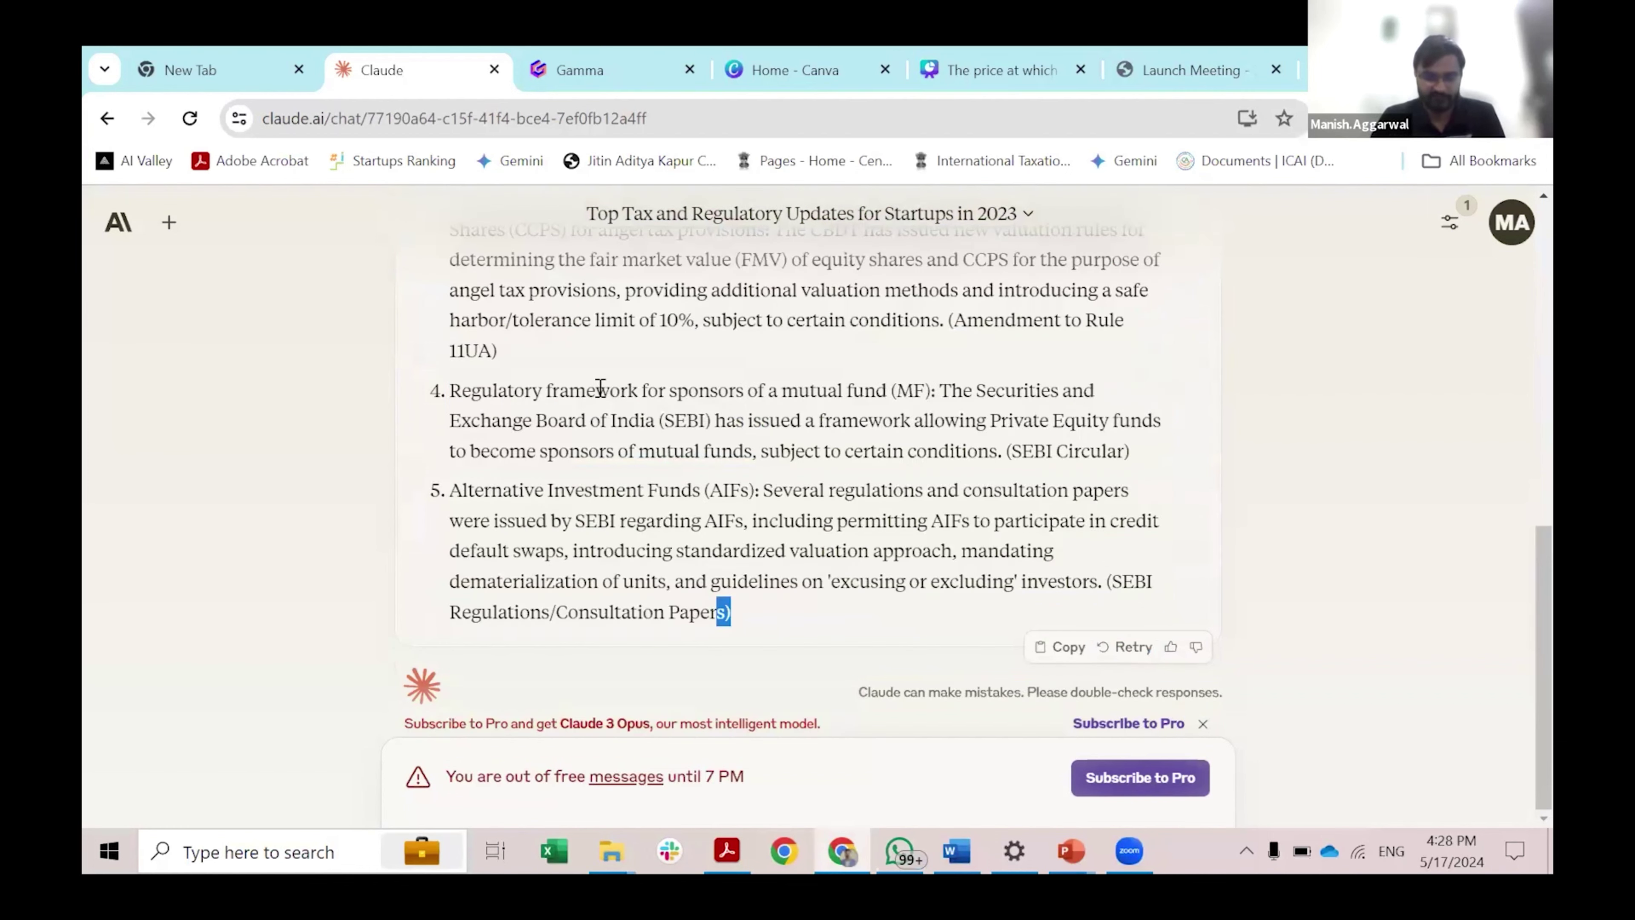
scroll(600, 387, up, 4)
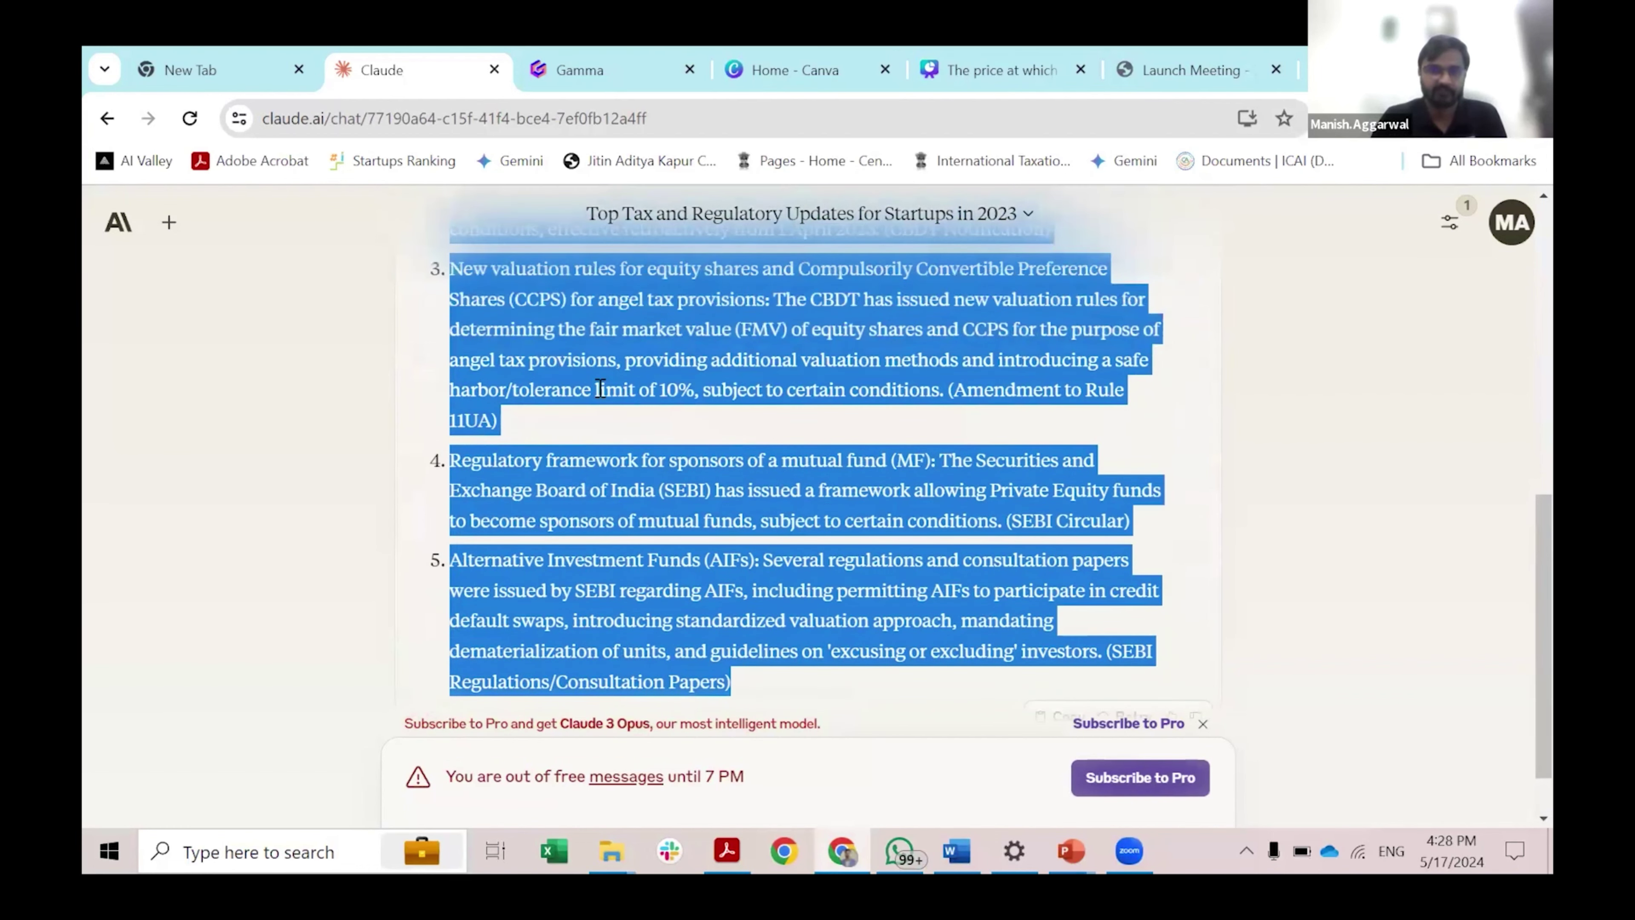
scroll(600, 387, up, 4)
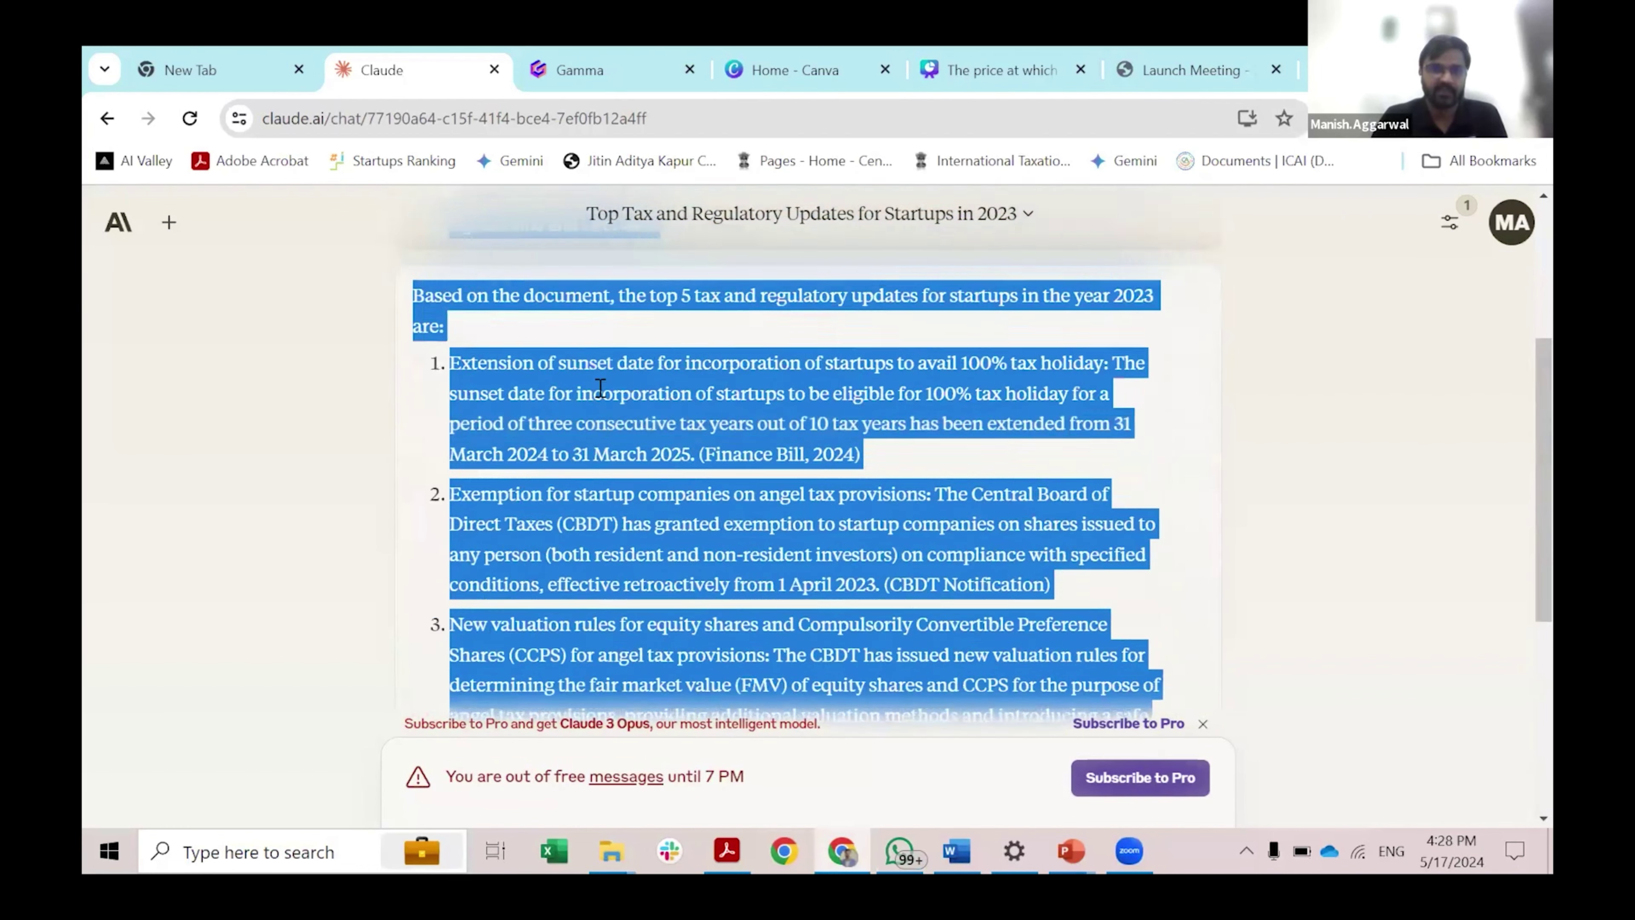
drag(598, 387, 598, 387)
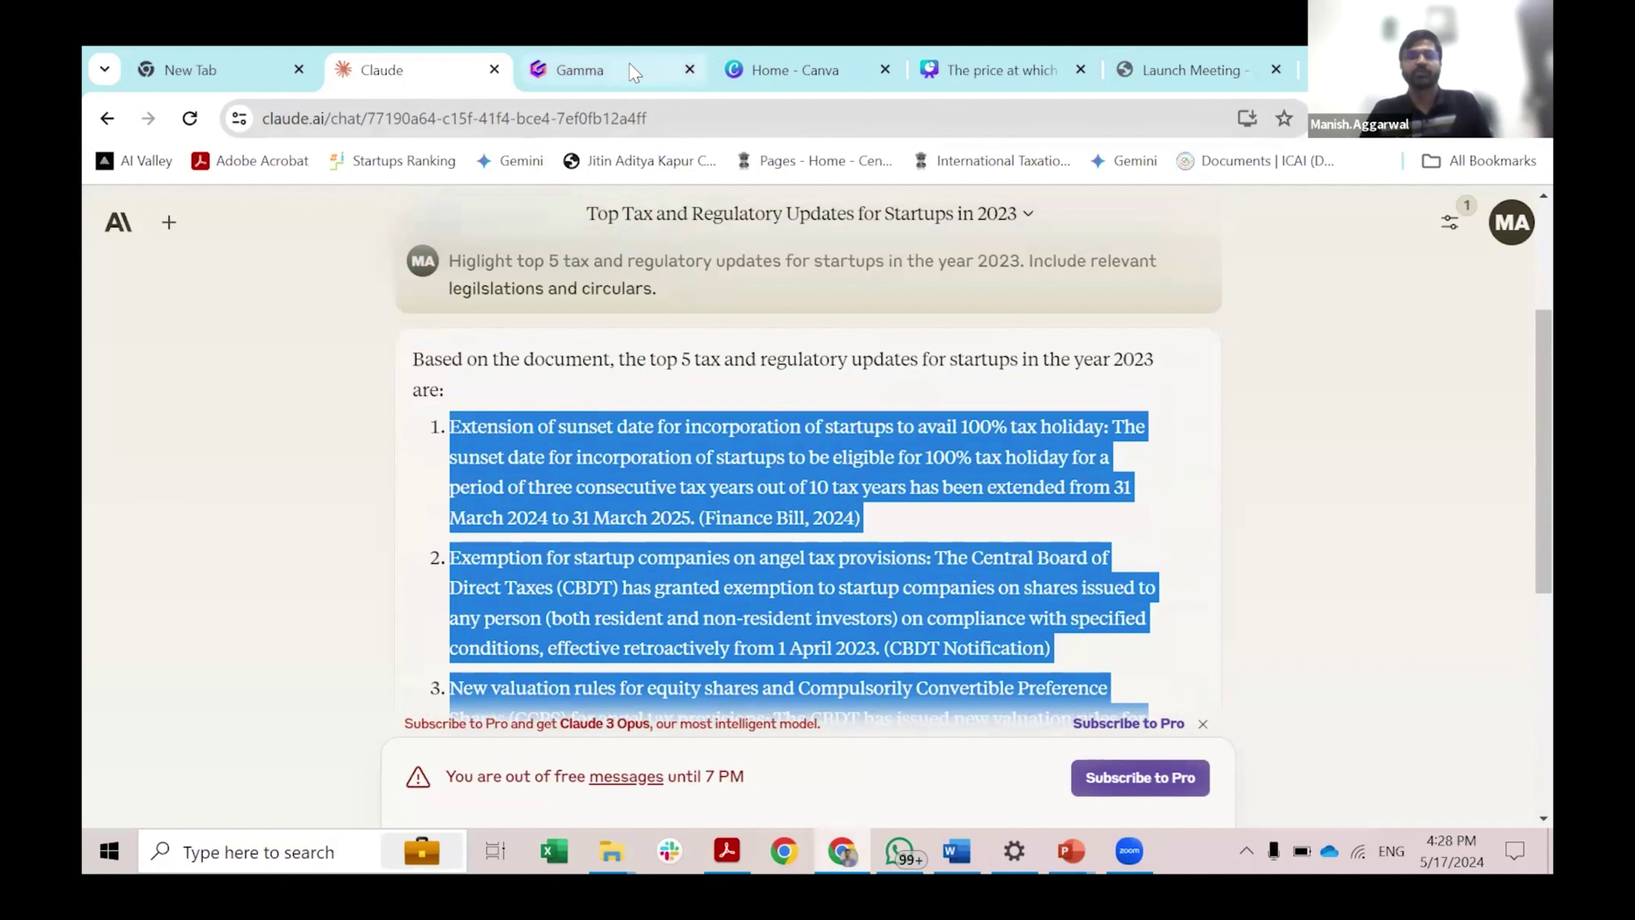
mouse_move(630, 65)
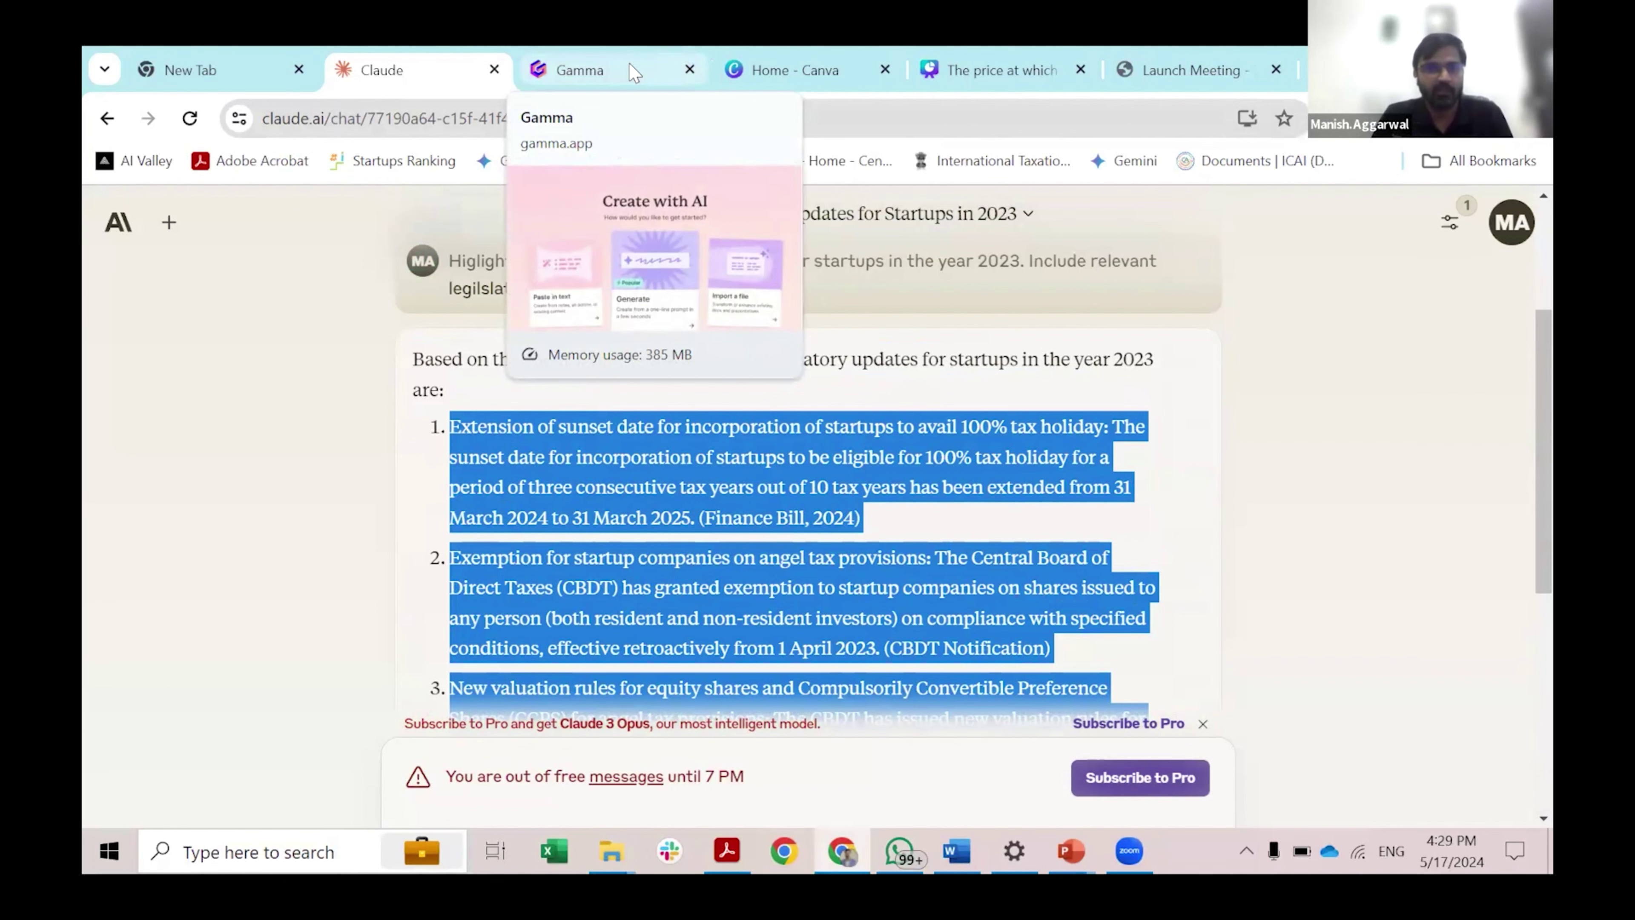
Step: Begin a Paste-in-text AI gamma and paste the five copied tax updates into it
click(634, 72)
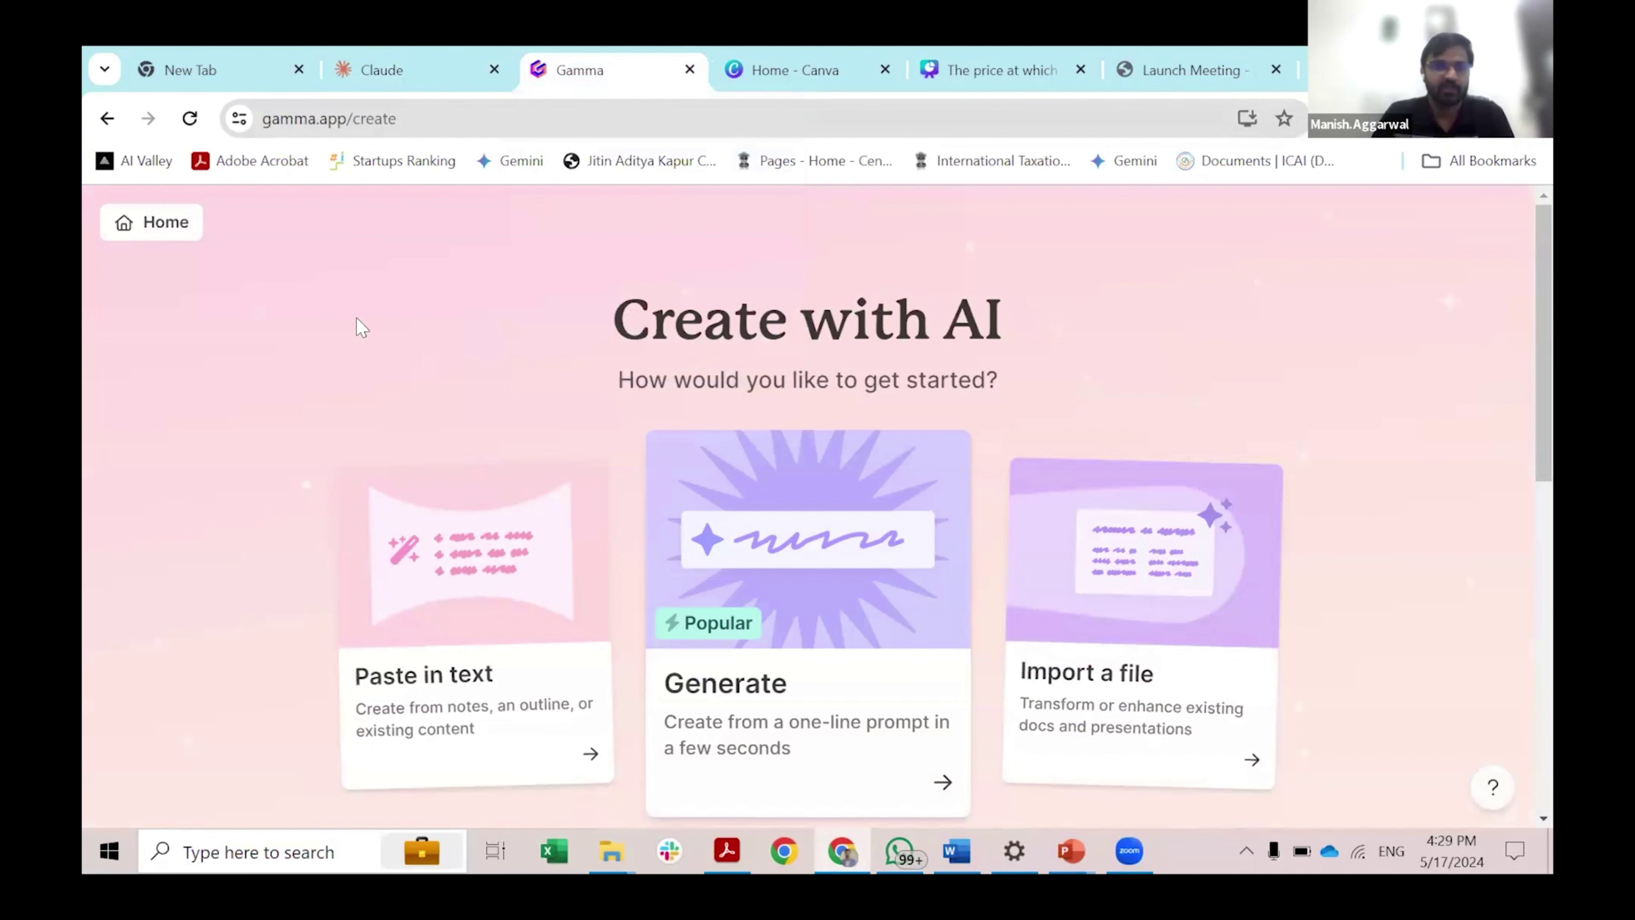
click(169, 234)
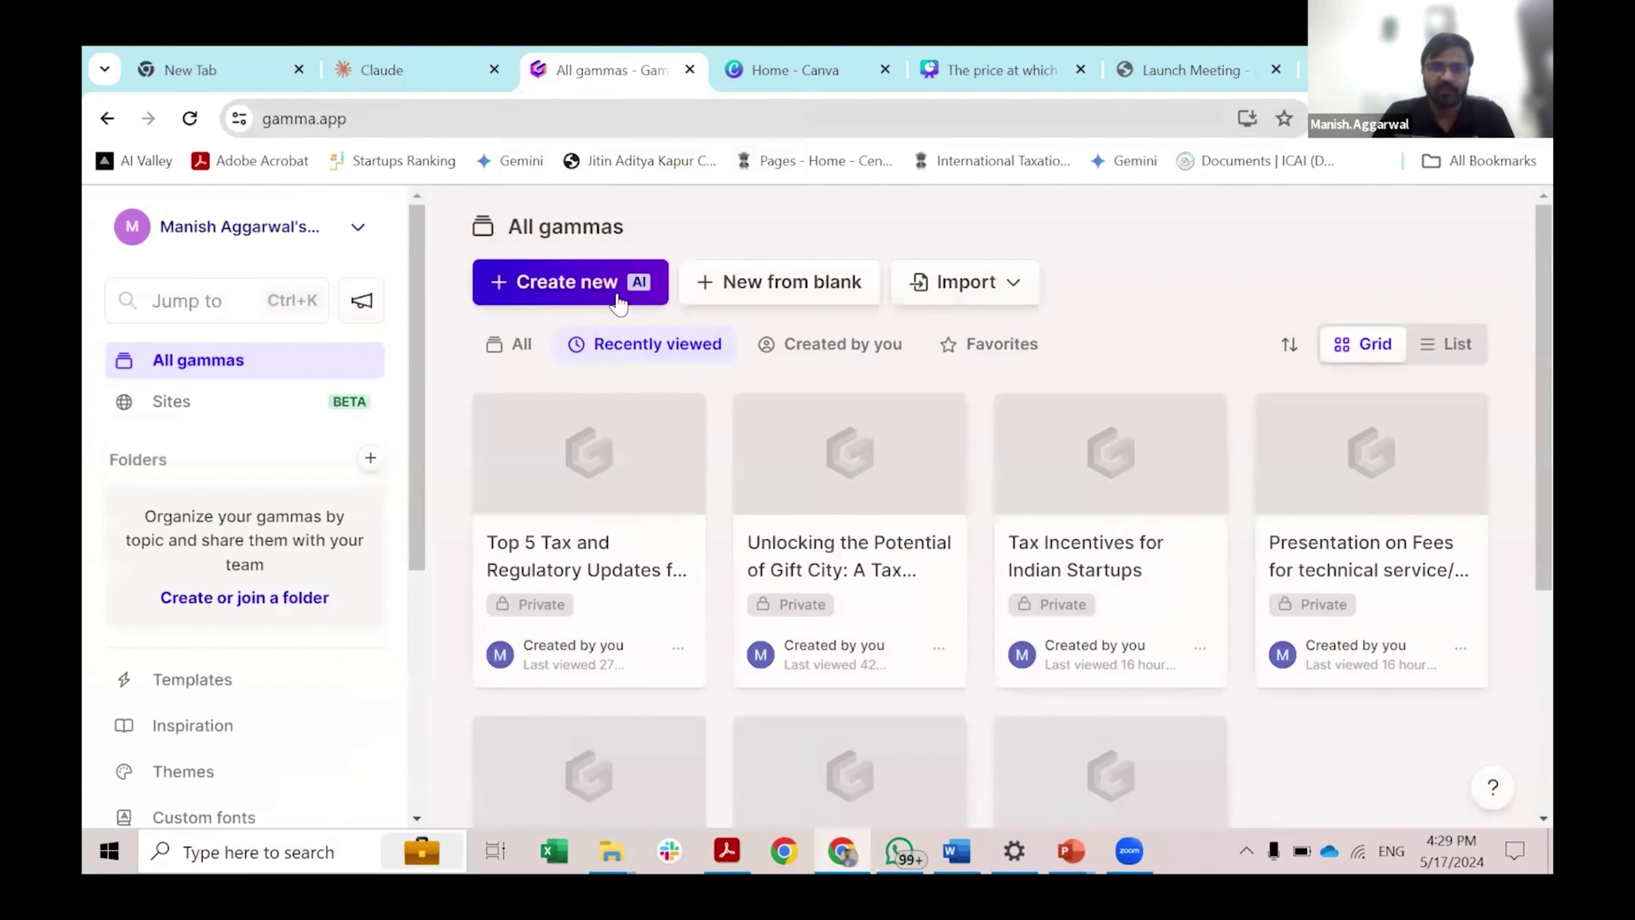
click(599, 284)
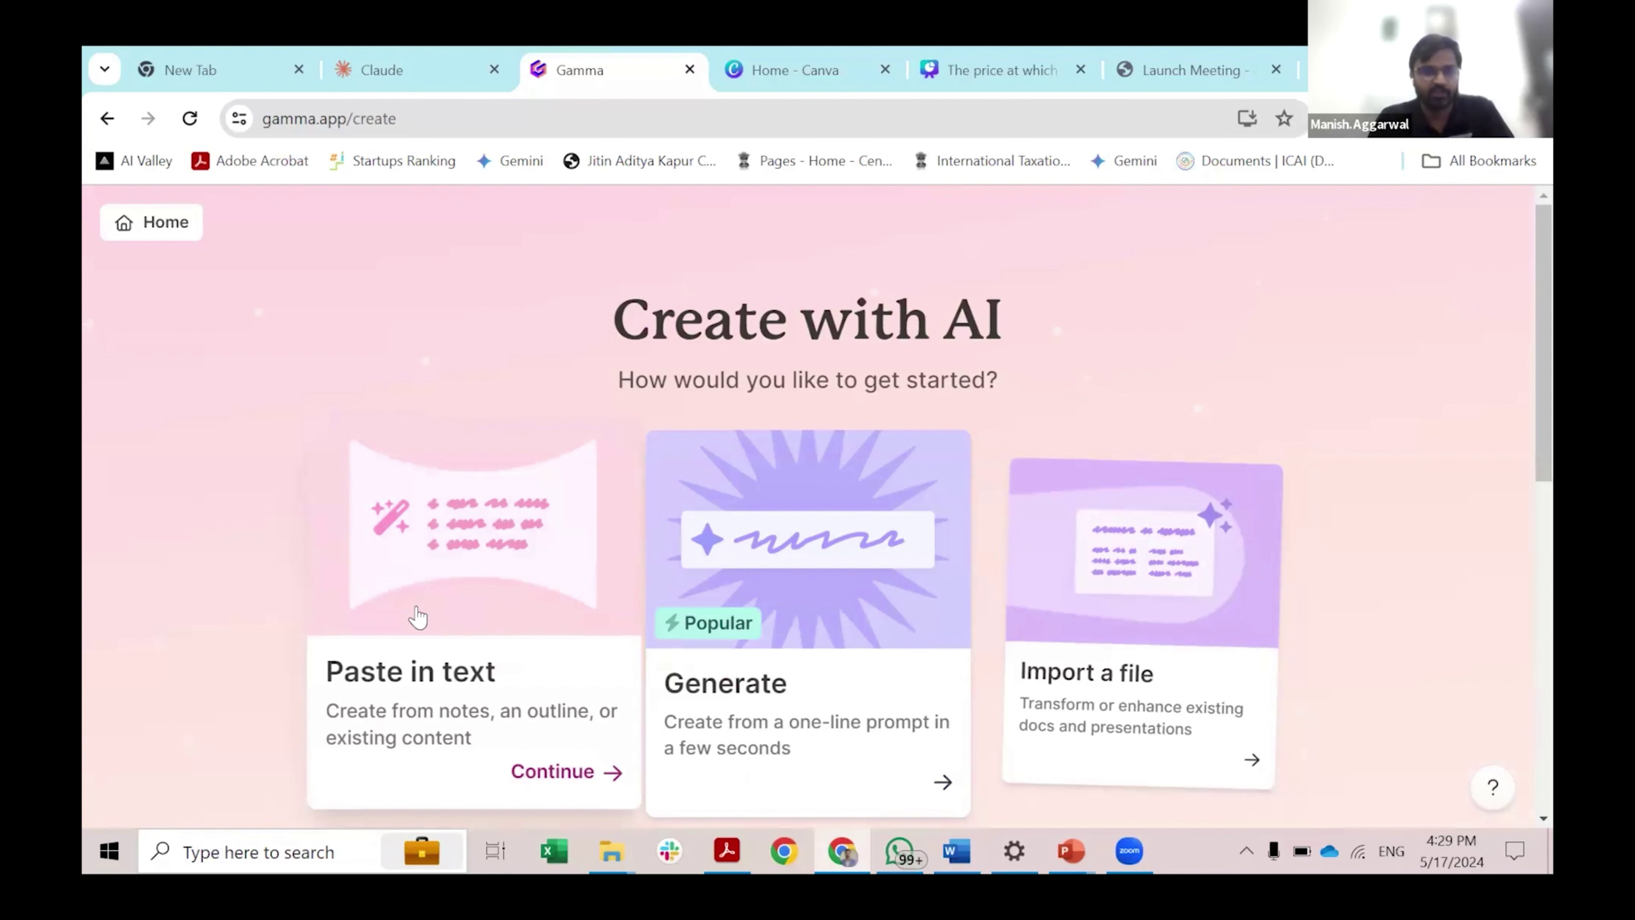
click(418, 616)
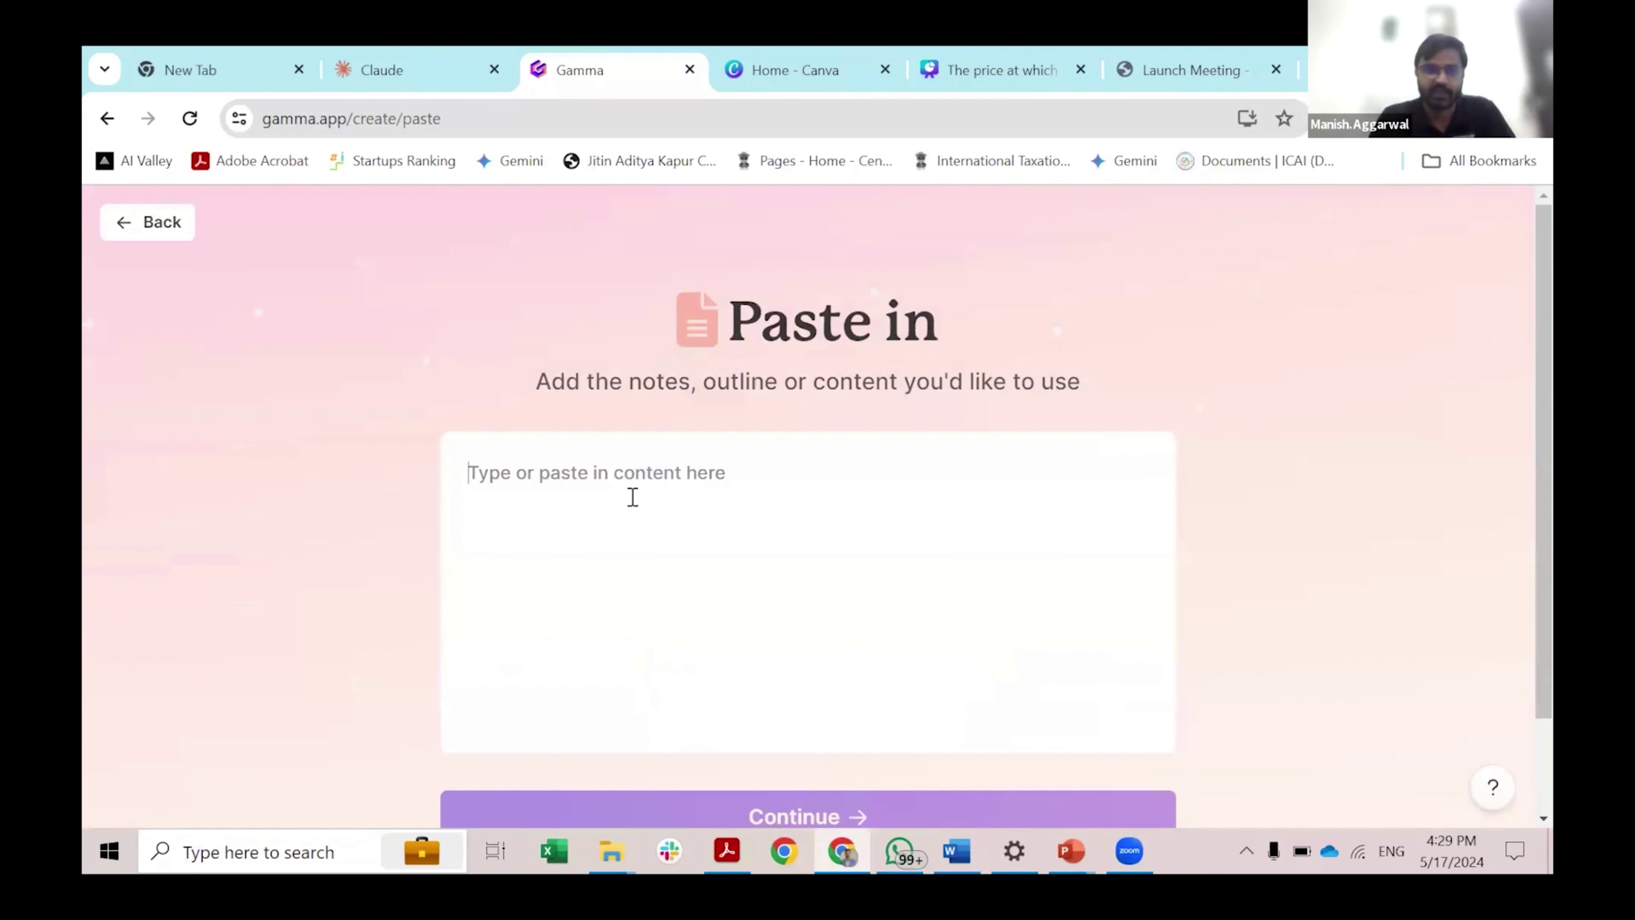
click(462, 93)
click(607, 65)
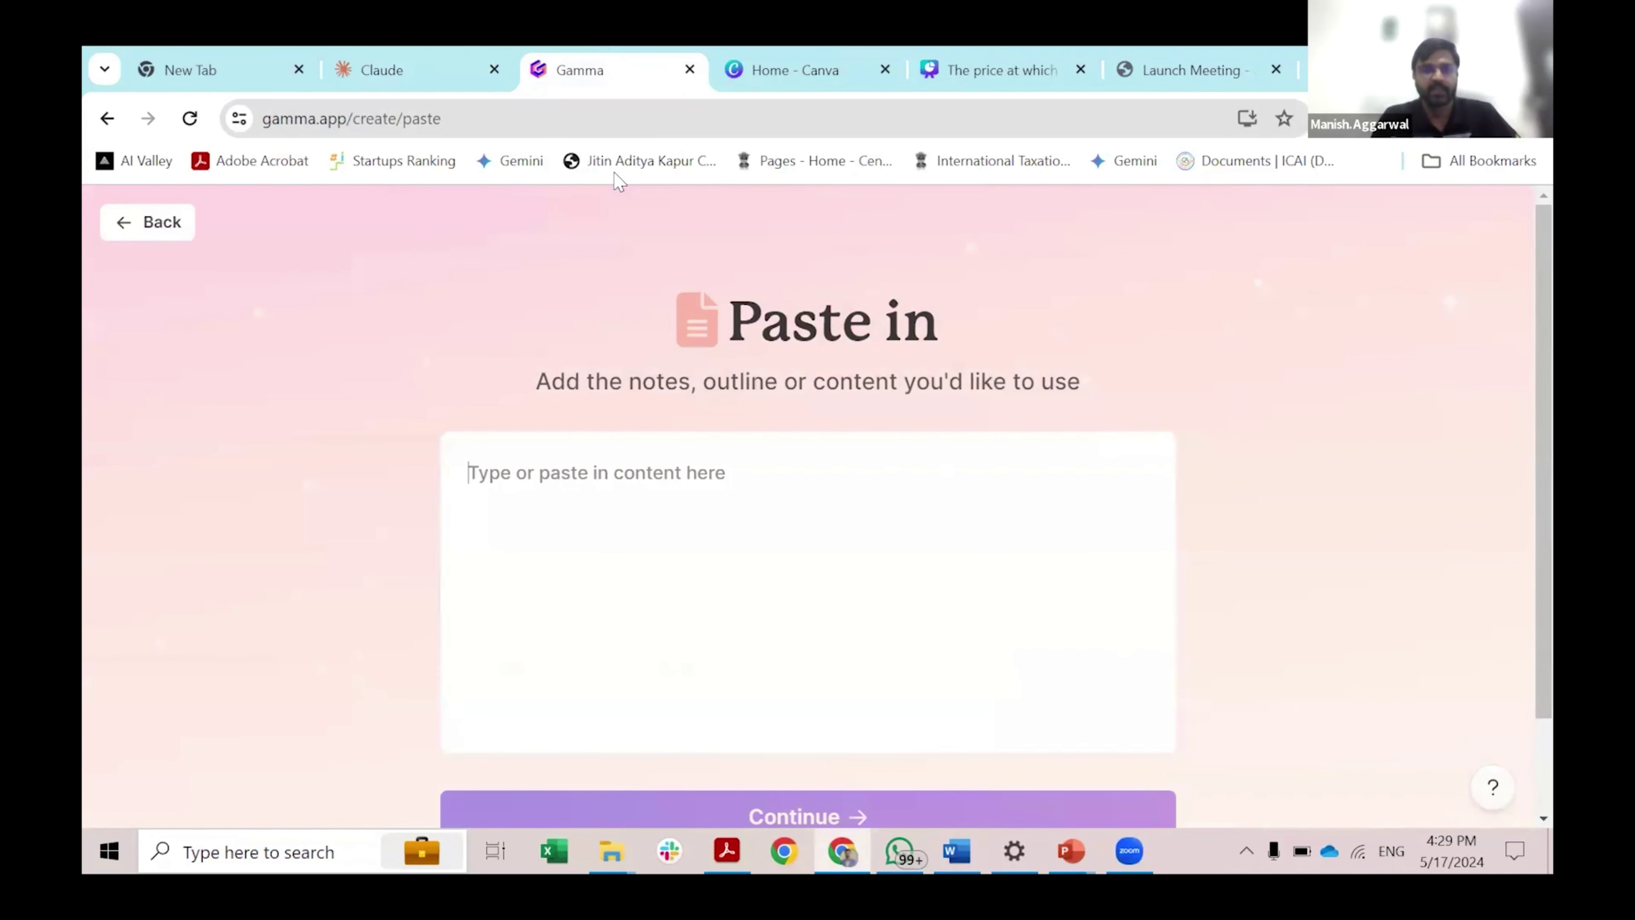
key(ctrl+v)
scroll(707, 666, down, 4)
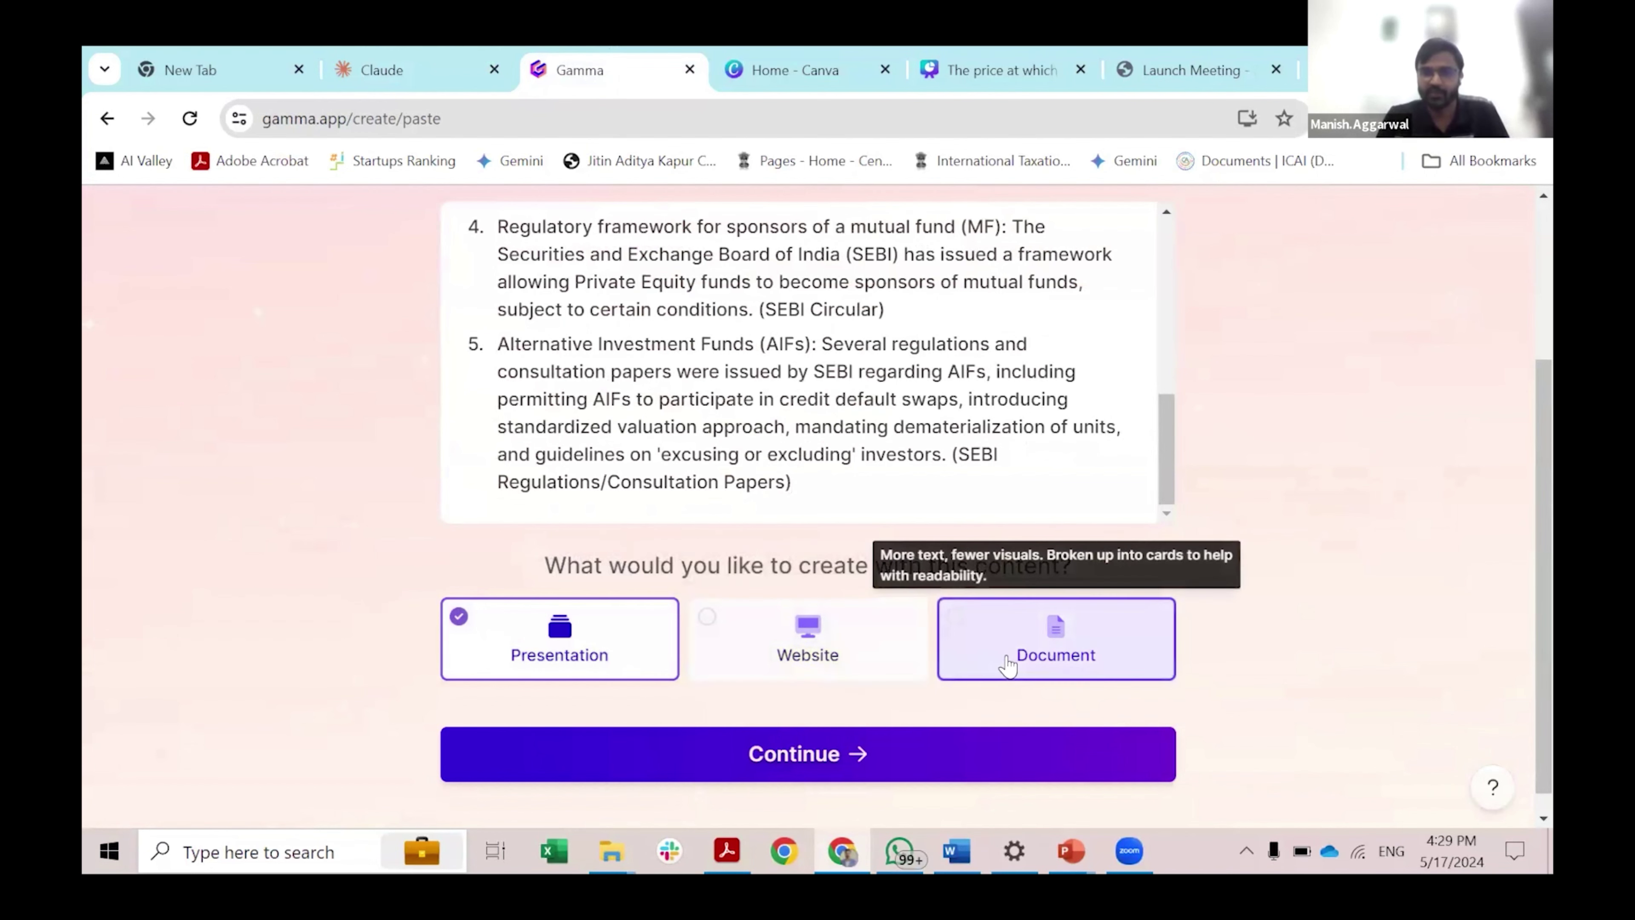
Step: Continue with the pasted content as a six-card presentation outline
click(704, 752)
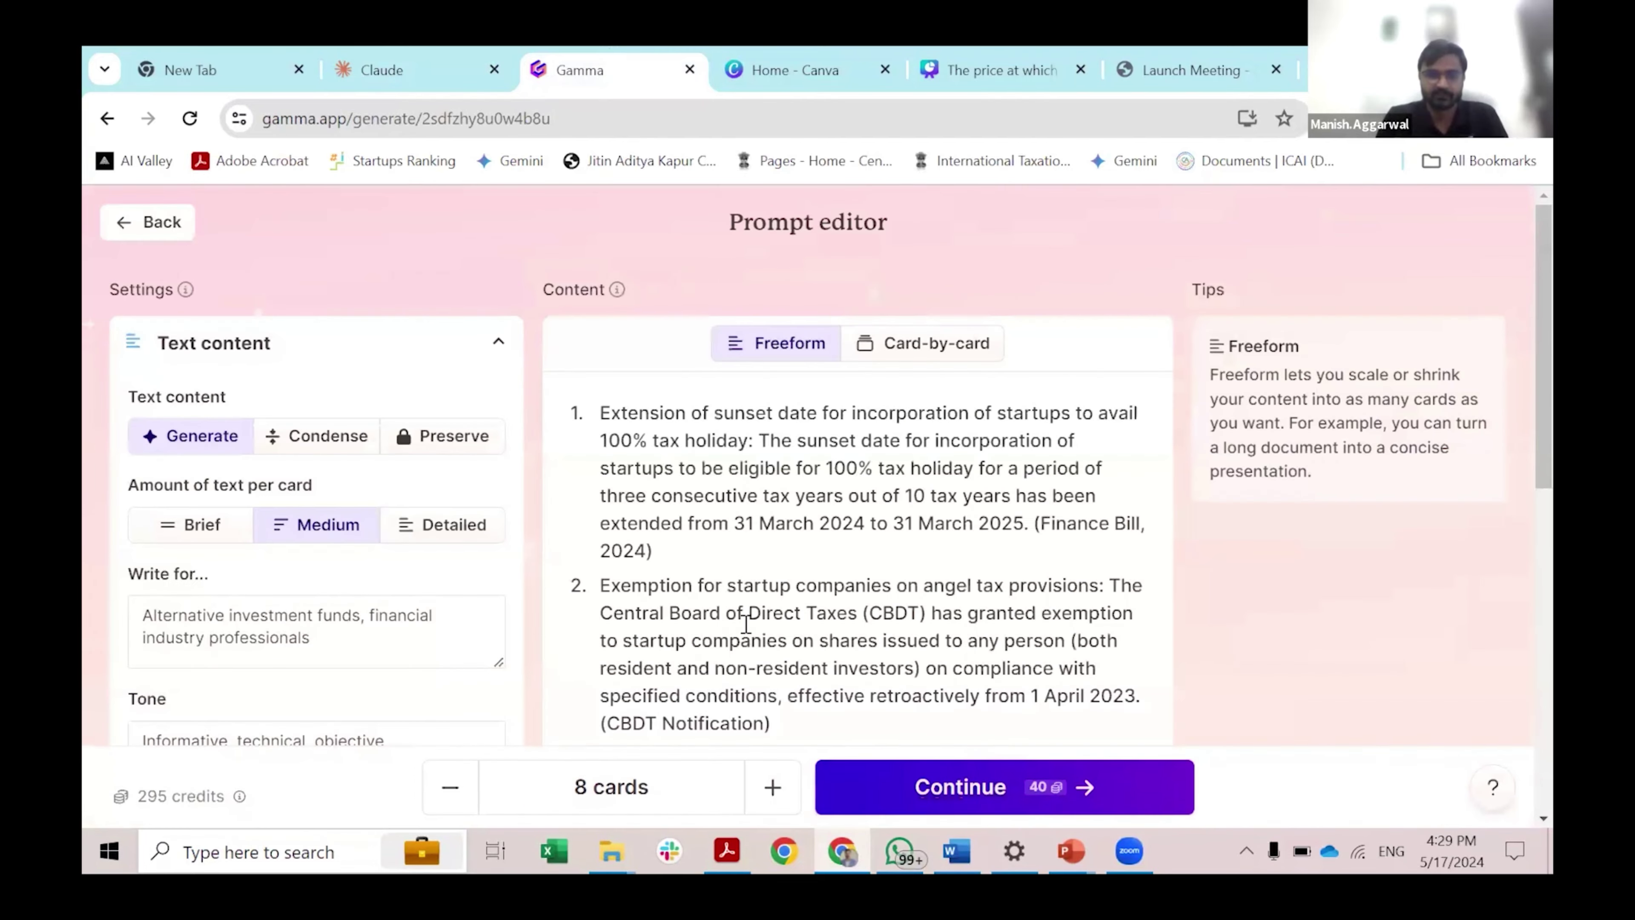
scroll(642, 646, down, 6)
scroll(642, 646, down, 3)
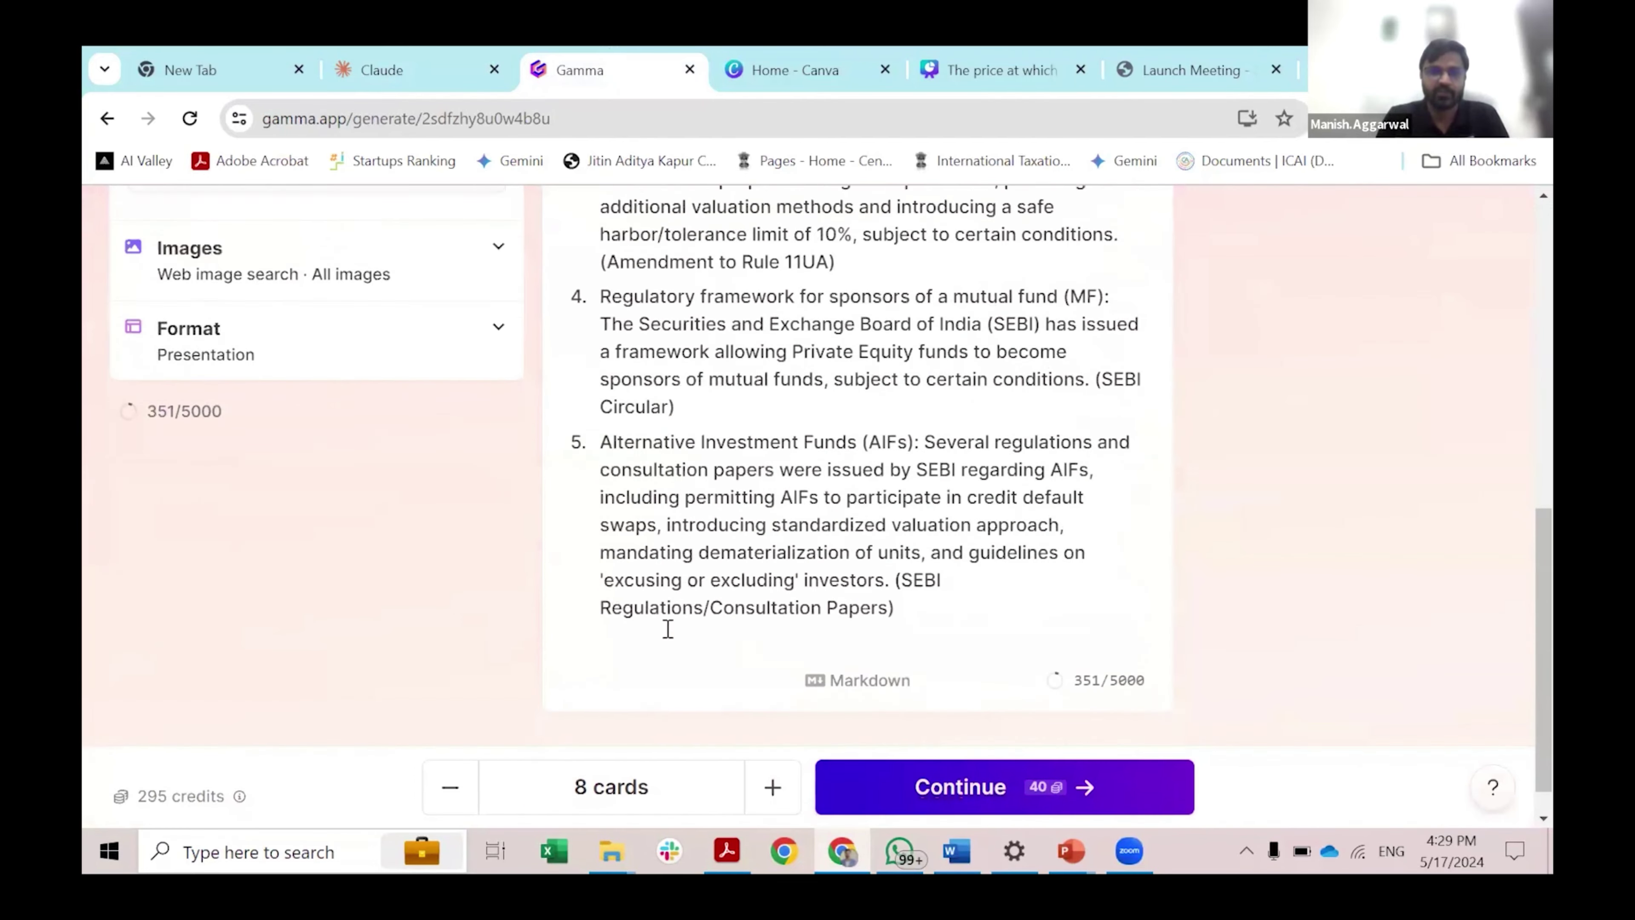
scroll(663, 628, up, 6)
scroll(623, 669, down, 3)
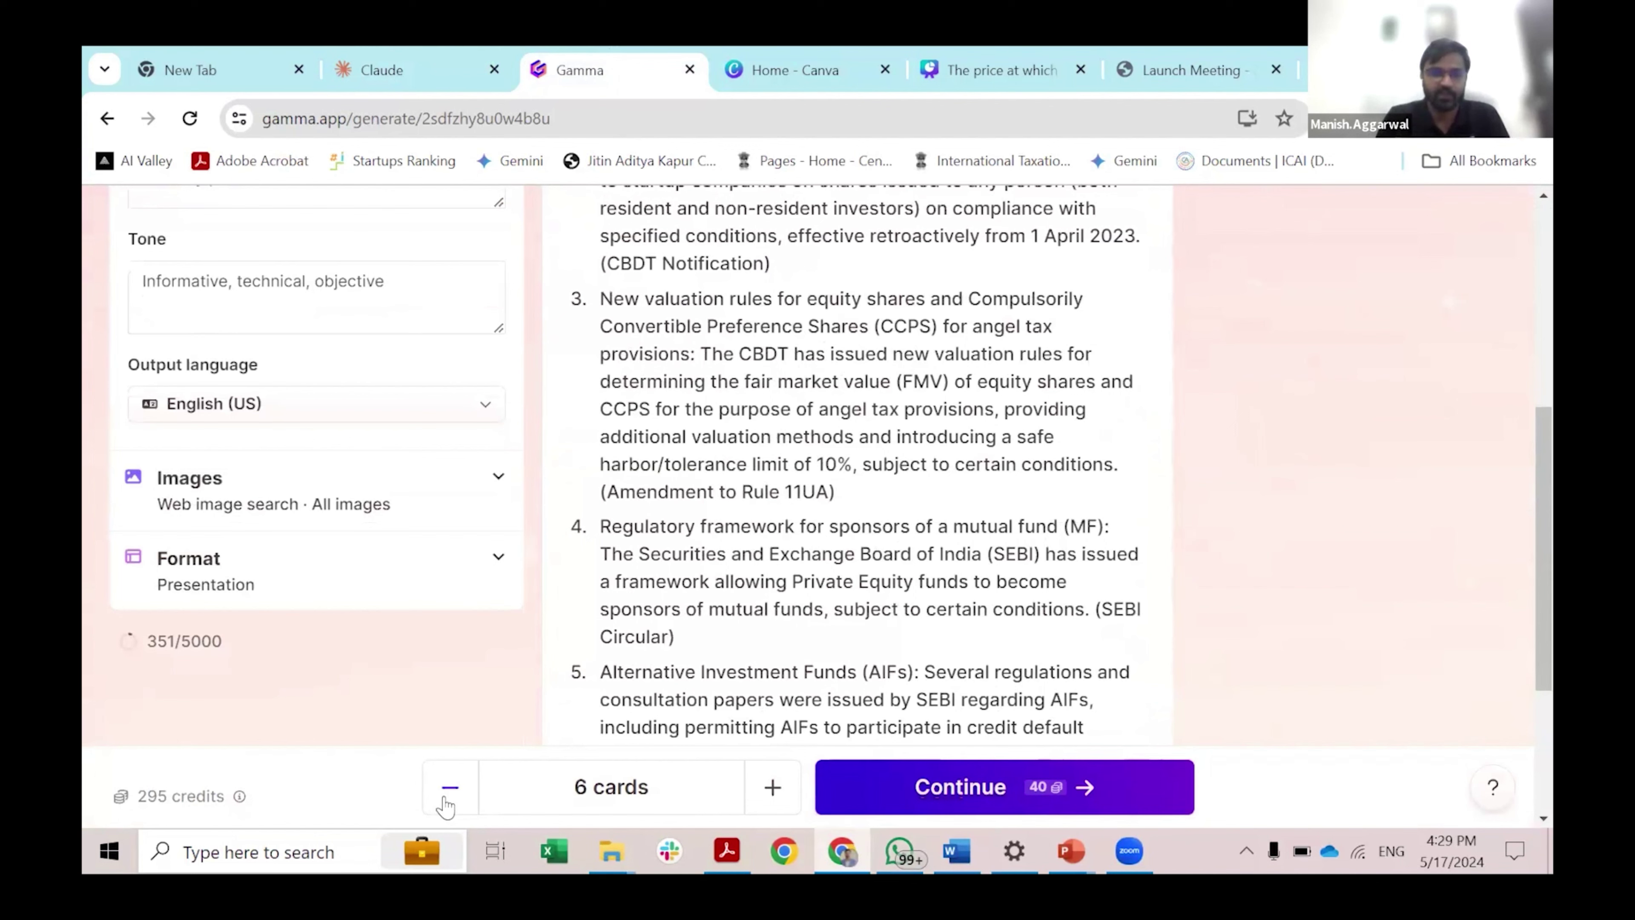
click(983, 787)
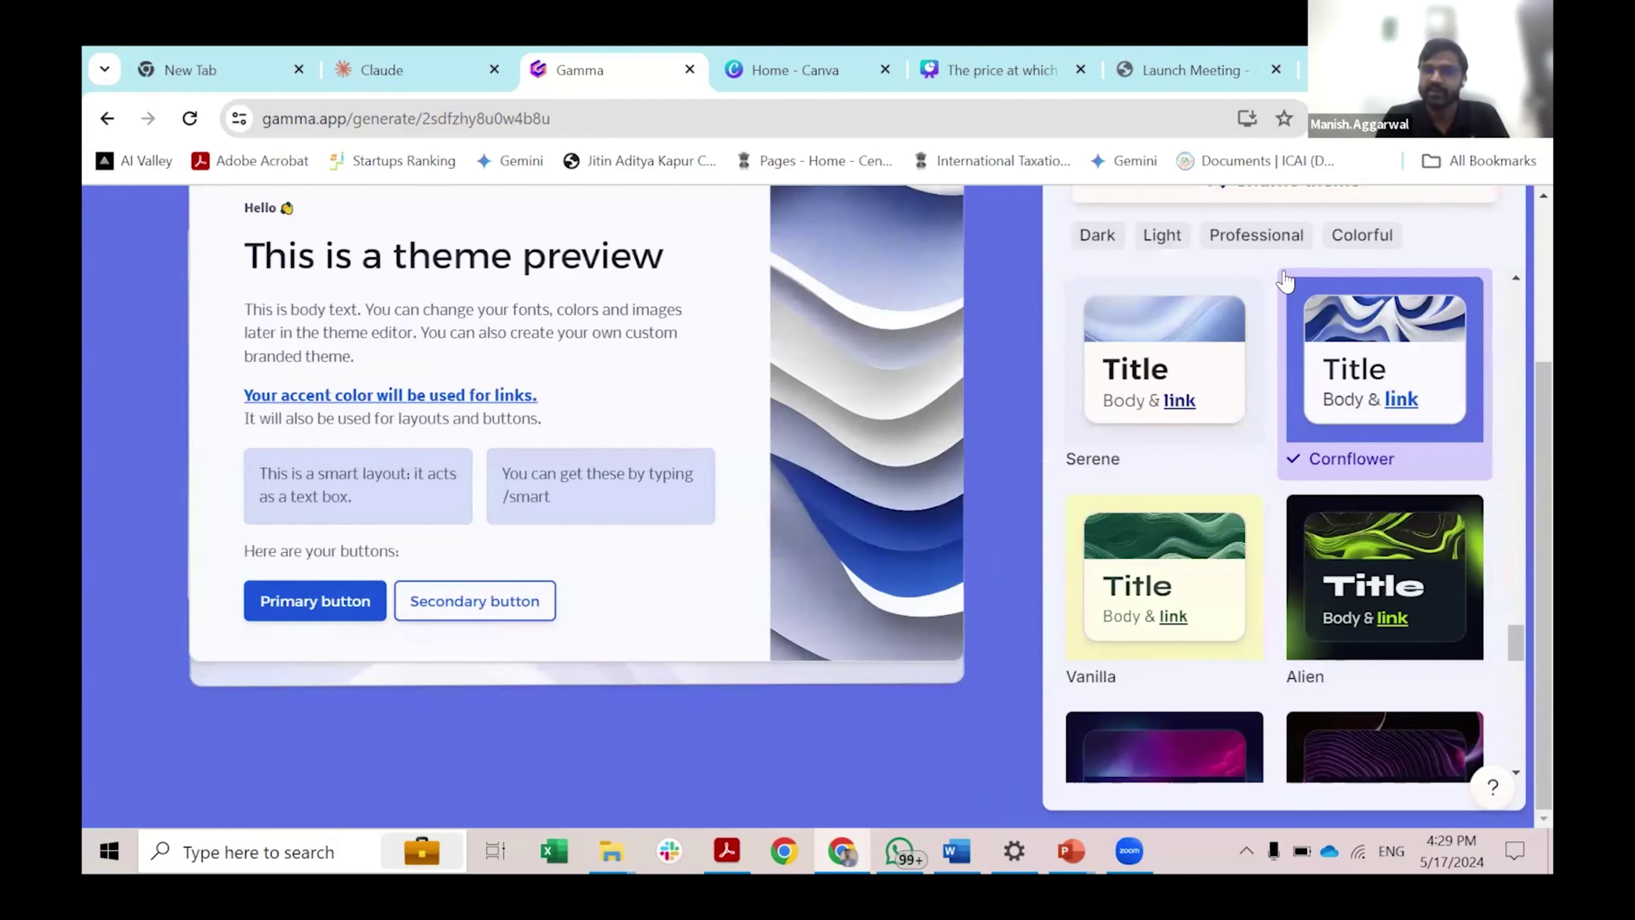
Step: Choose the Basic Light theme from the Professional themes
click(1248, 236)
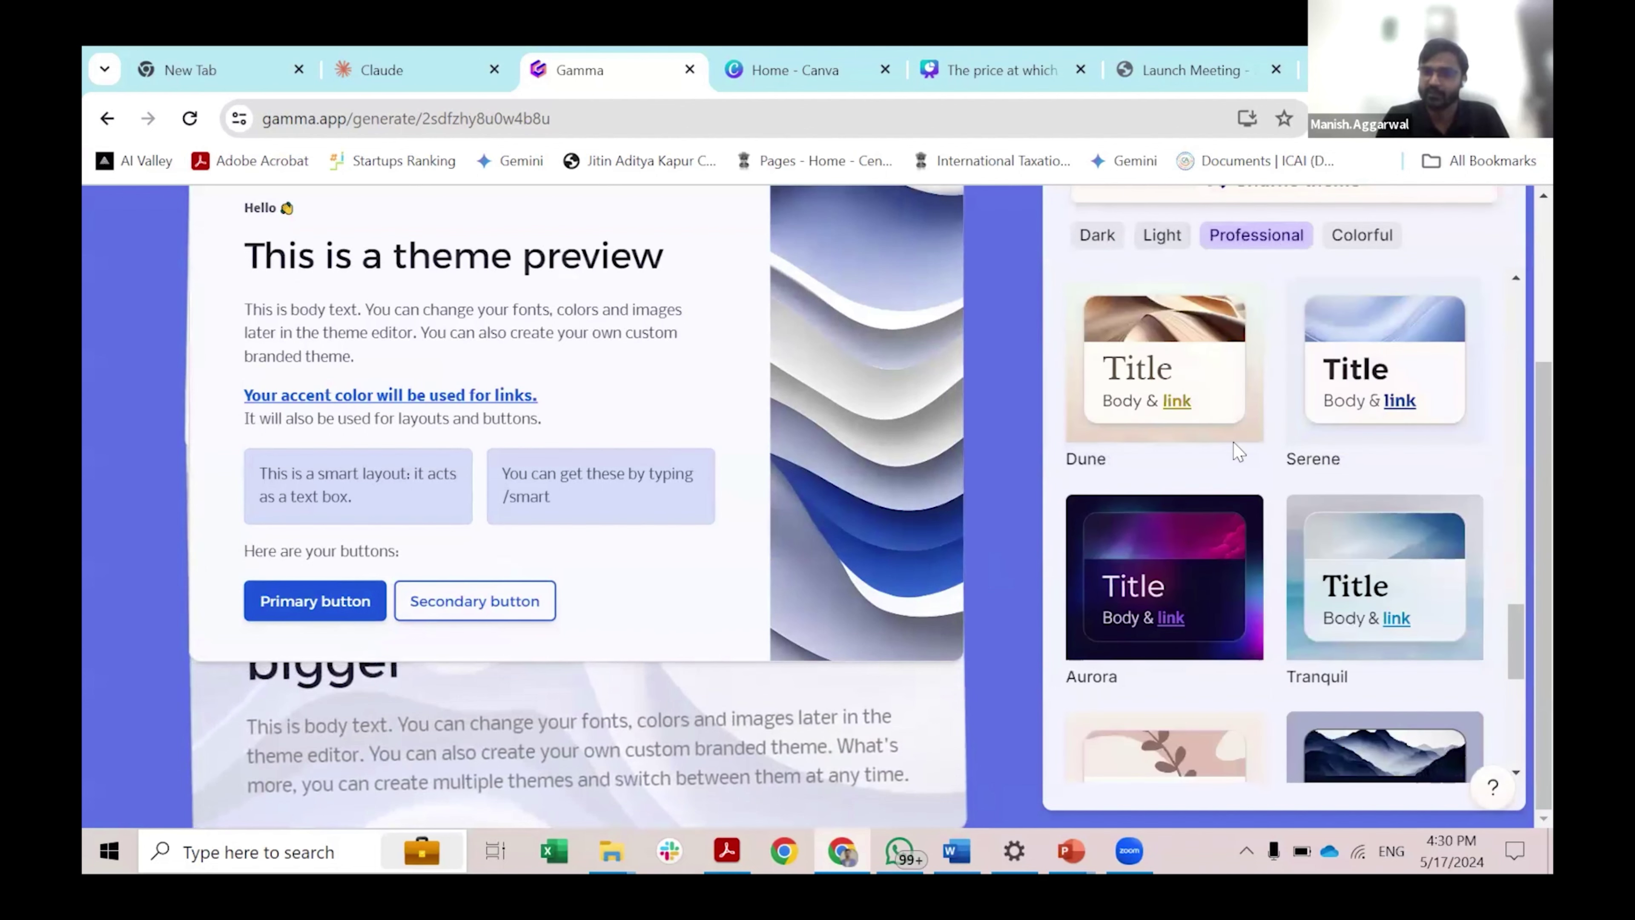
scroll(1378, 708, down, 5)
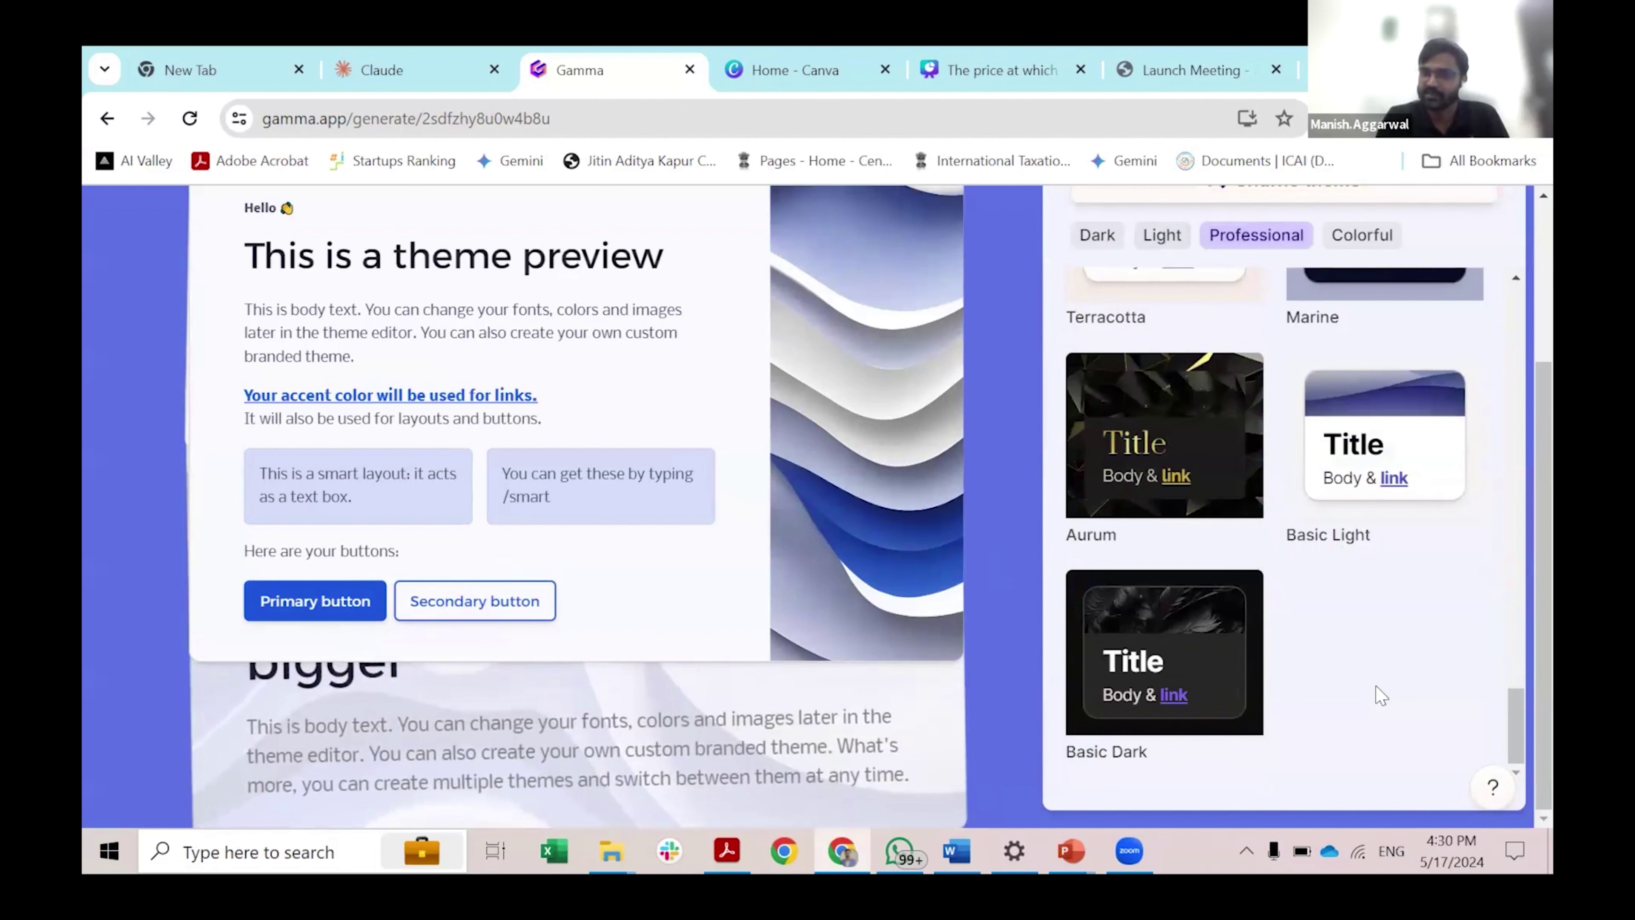
click(1382, 430)
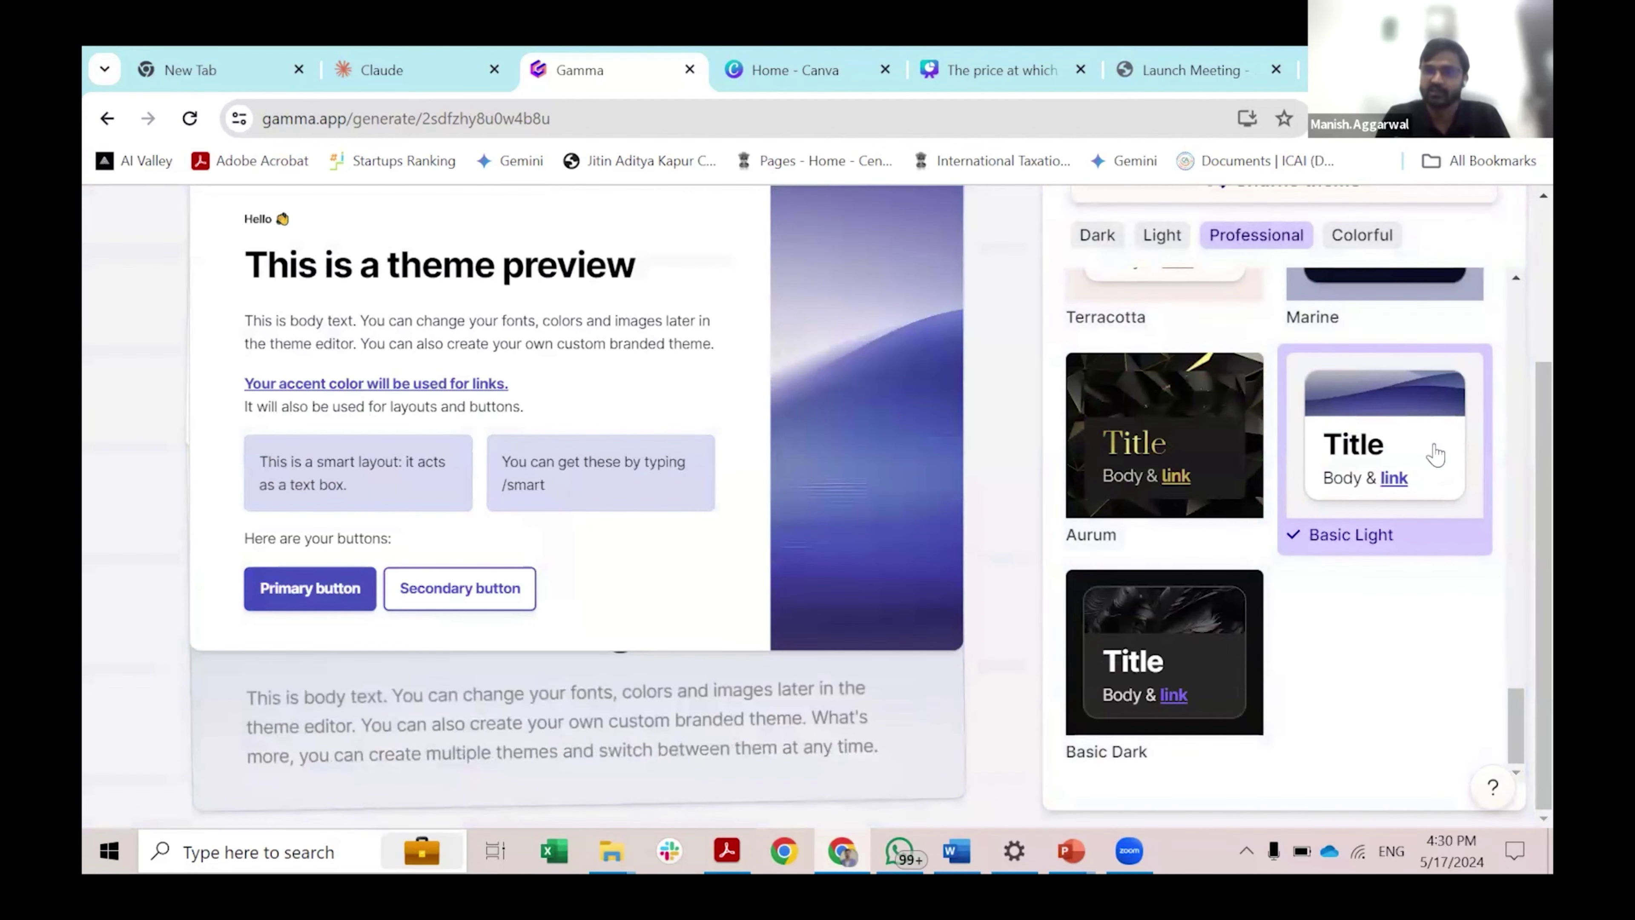
scroll(1436, 454, up, 3)
scroll(1436, 454, up, 10)
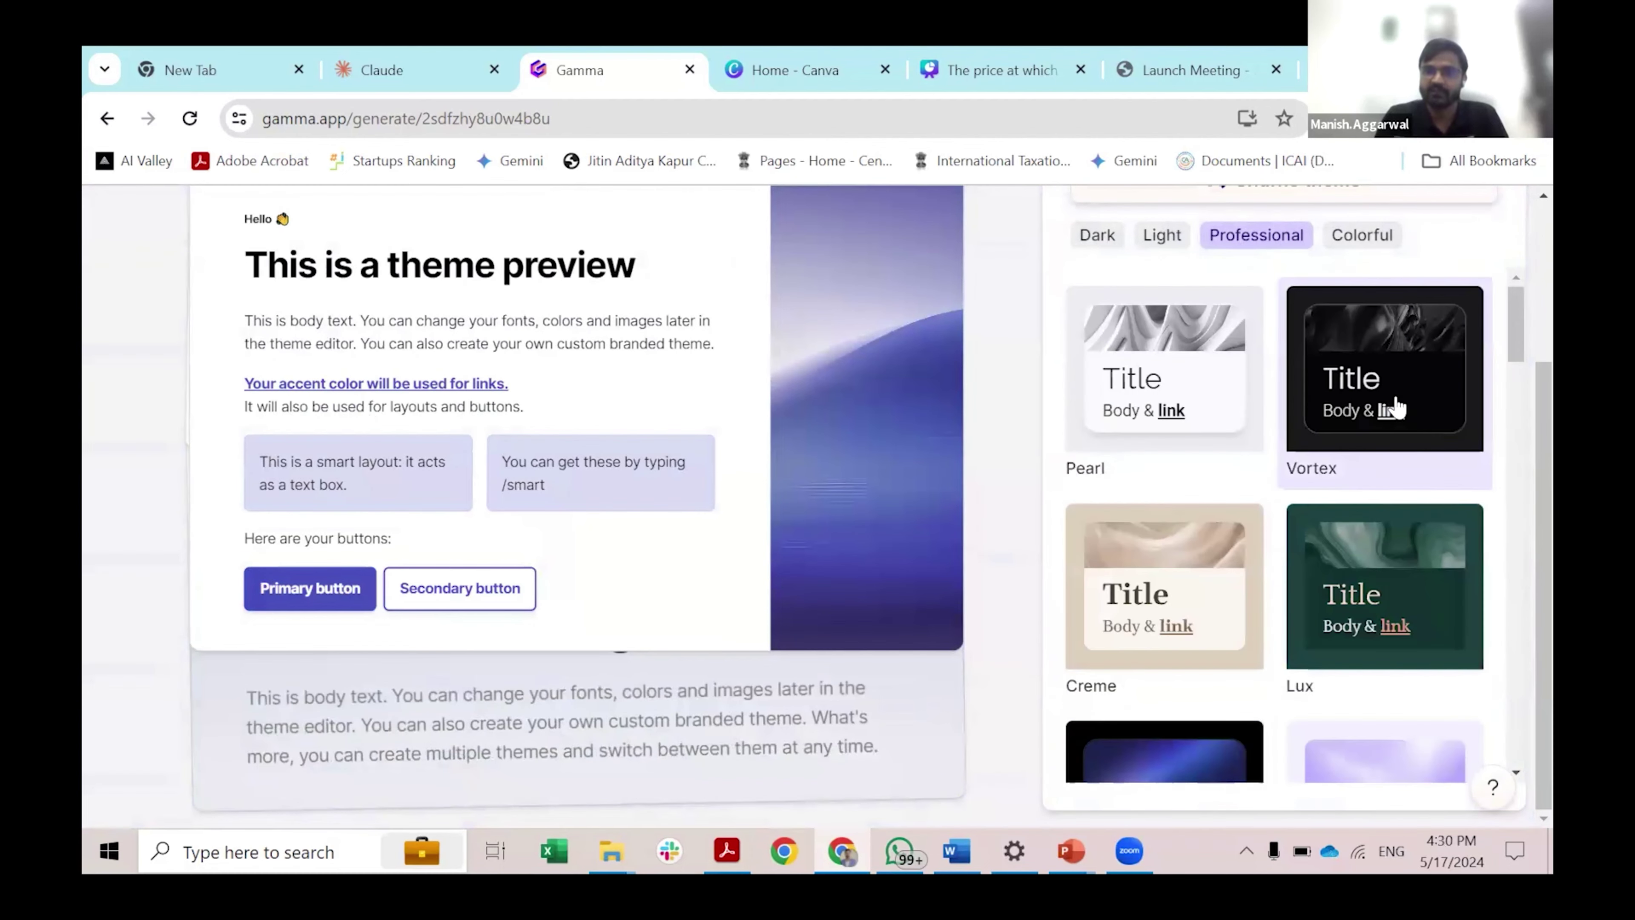
scroll(1516, 351, up, 4)
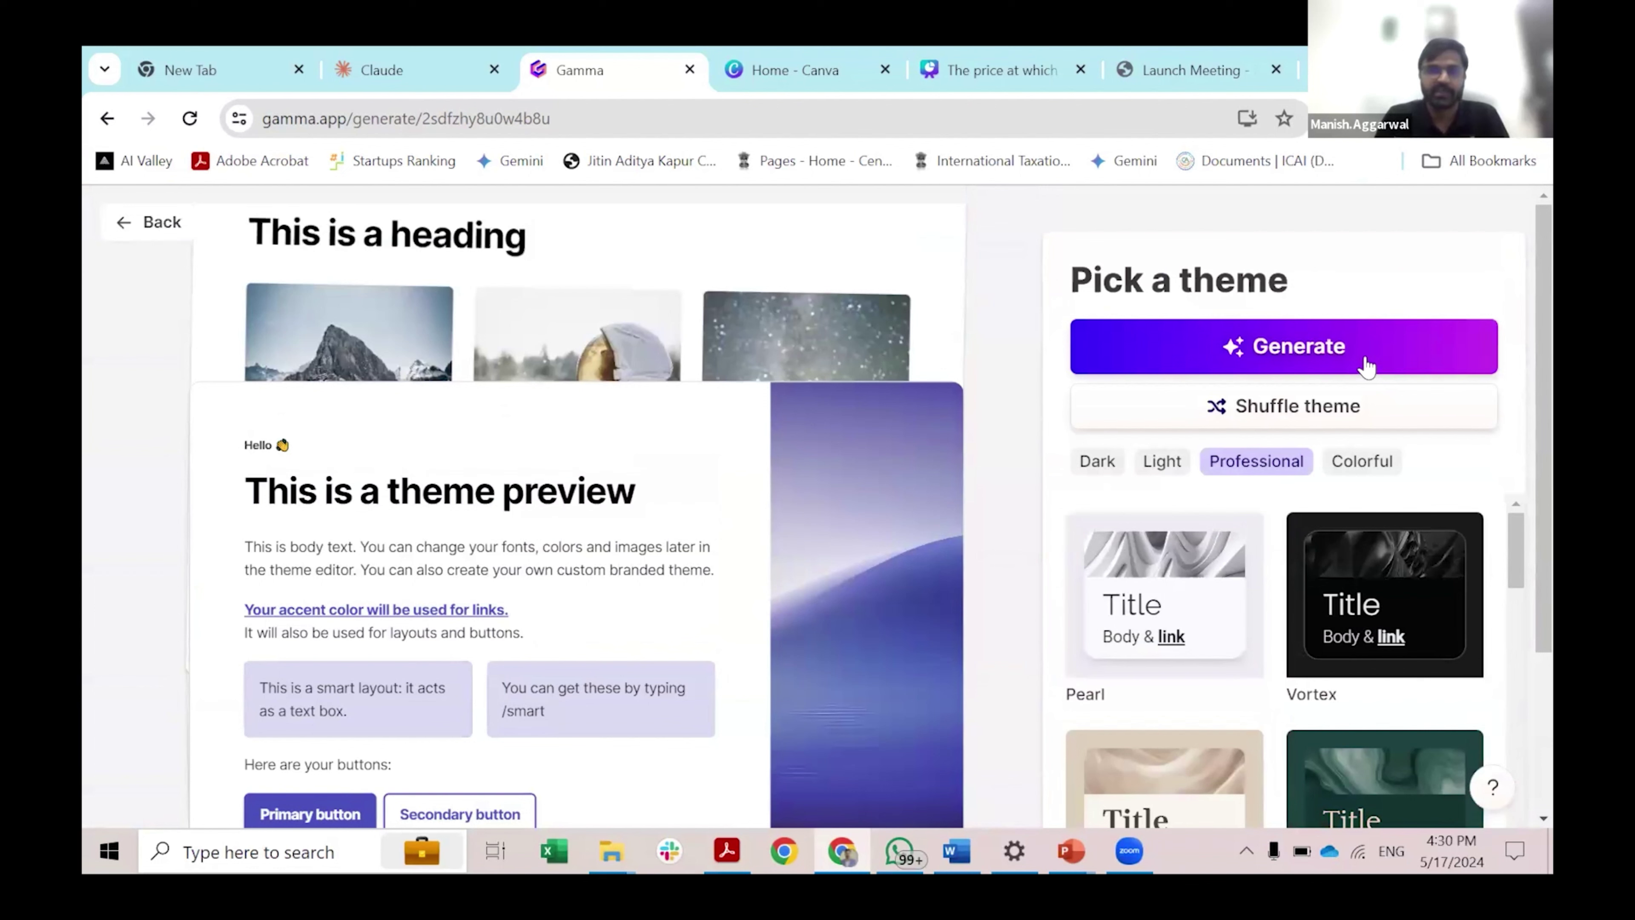
Step: Generate the Basic Light deck and scroll through all six generated cards
click(1367, 353)
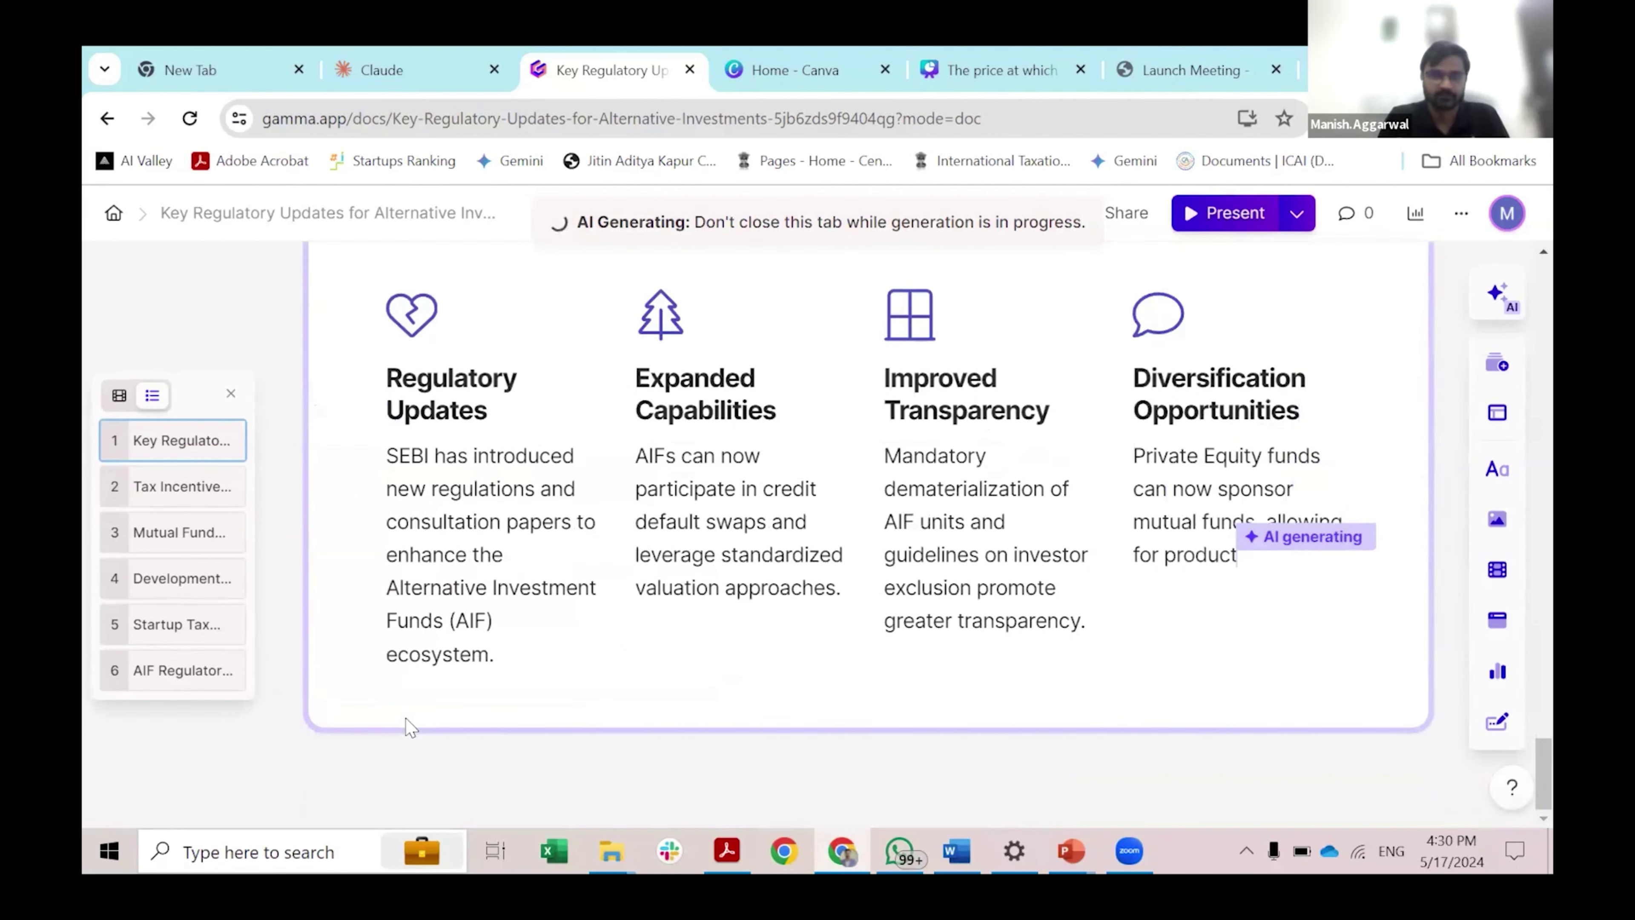
scroll(619, 644, up, 15)
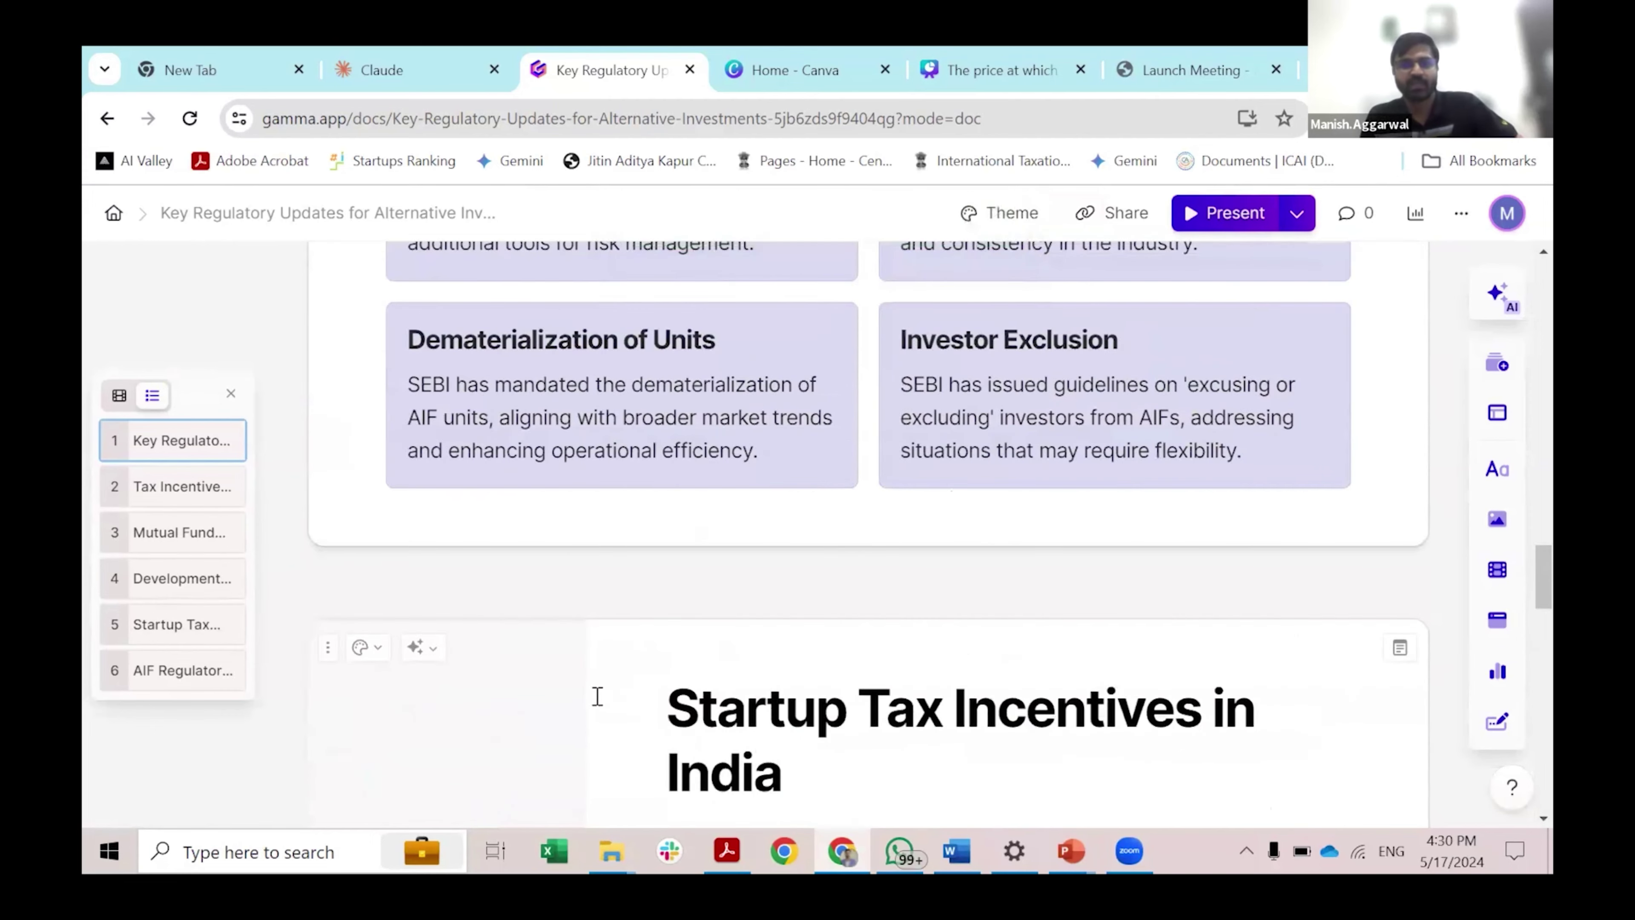
scroll(598, 679, up, 12)
scroll(959, 570, up, 15)
scroll(781, 616, down, 20)
scroll(781, 625, up, 20)
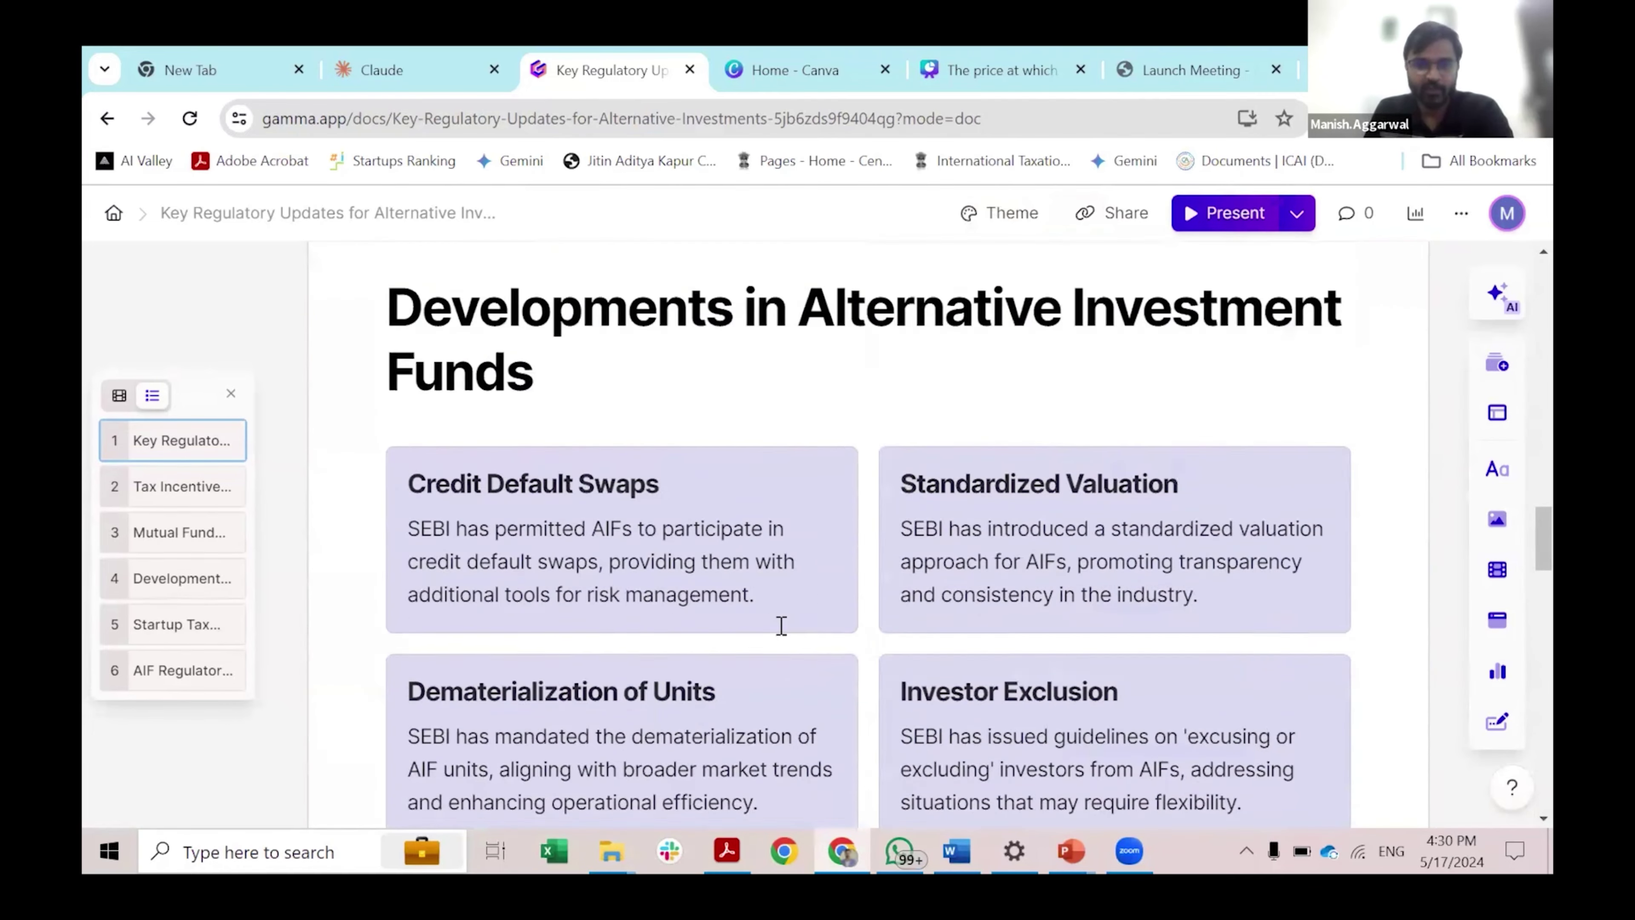
scroll(776, 611, up, 5)
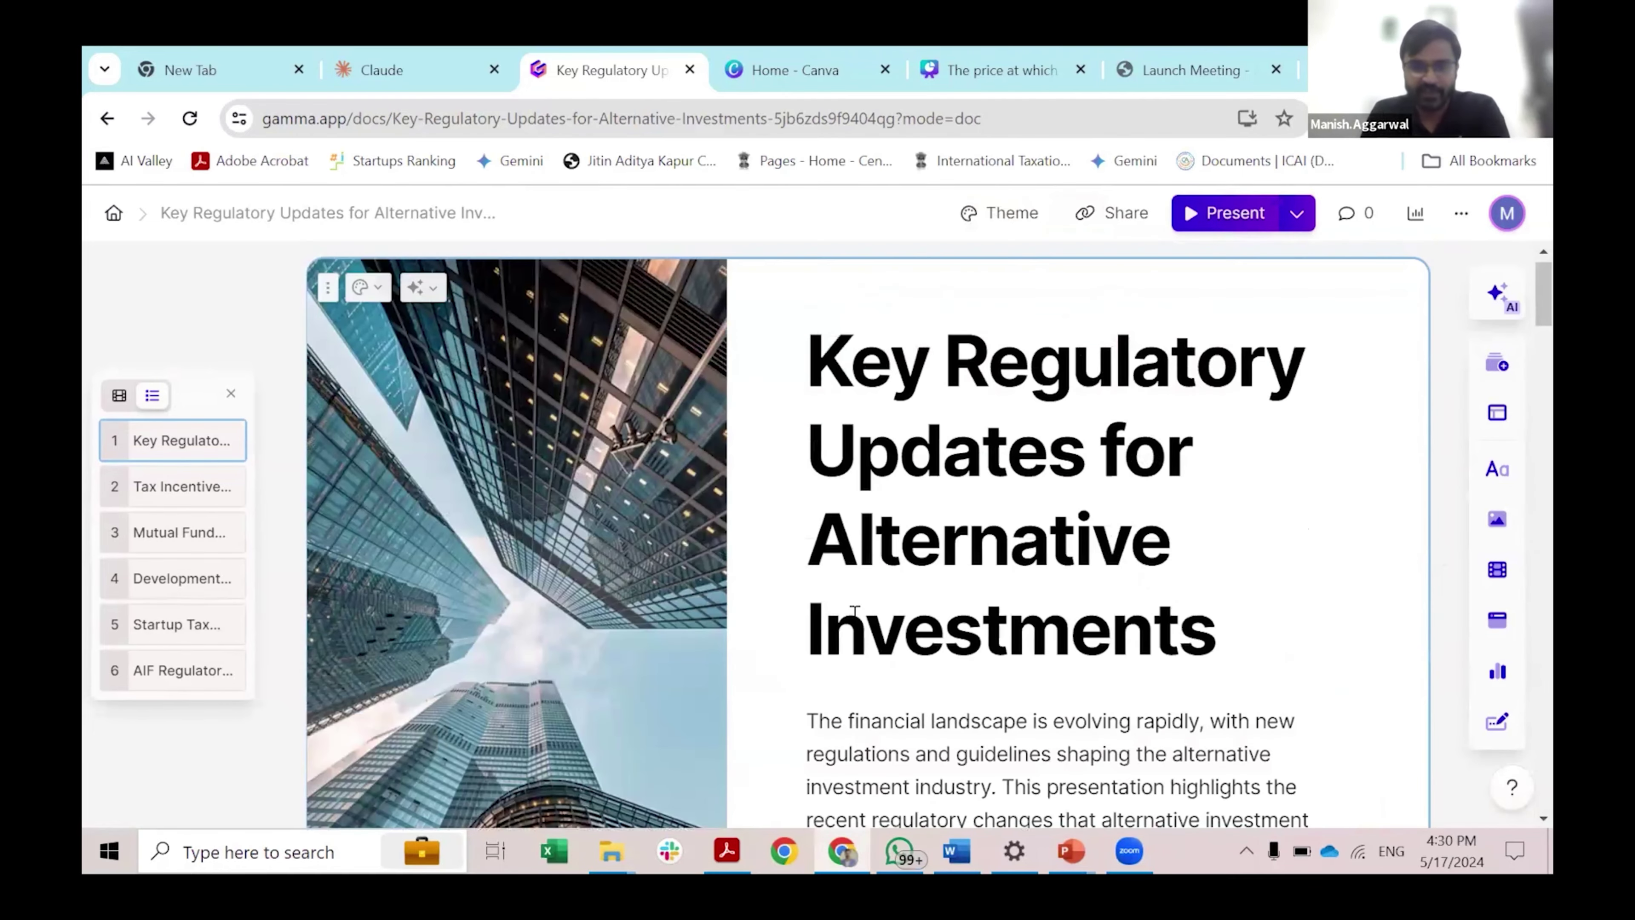
click(1461, 214)
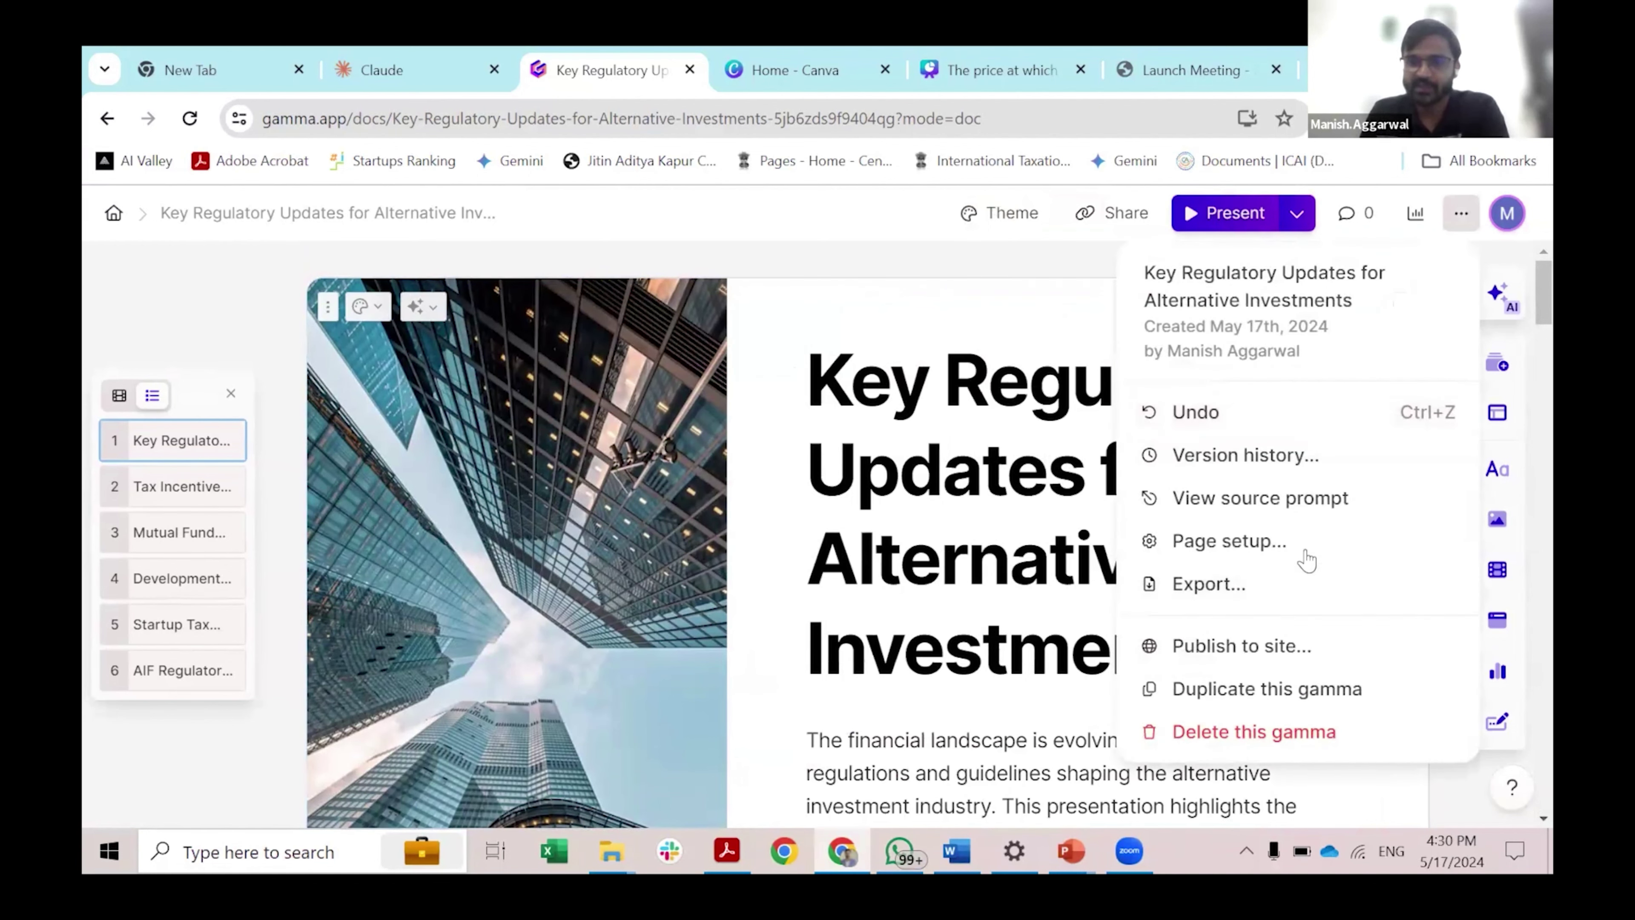
Step: Save Key-Regulatory-Updates-for-Alternative-Investments.pptx into ICAI AI Hackathon and confirm it's there
click(1229, 587)
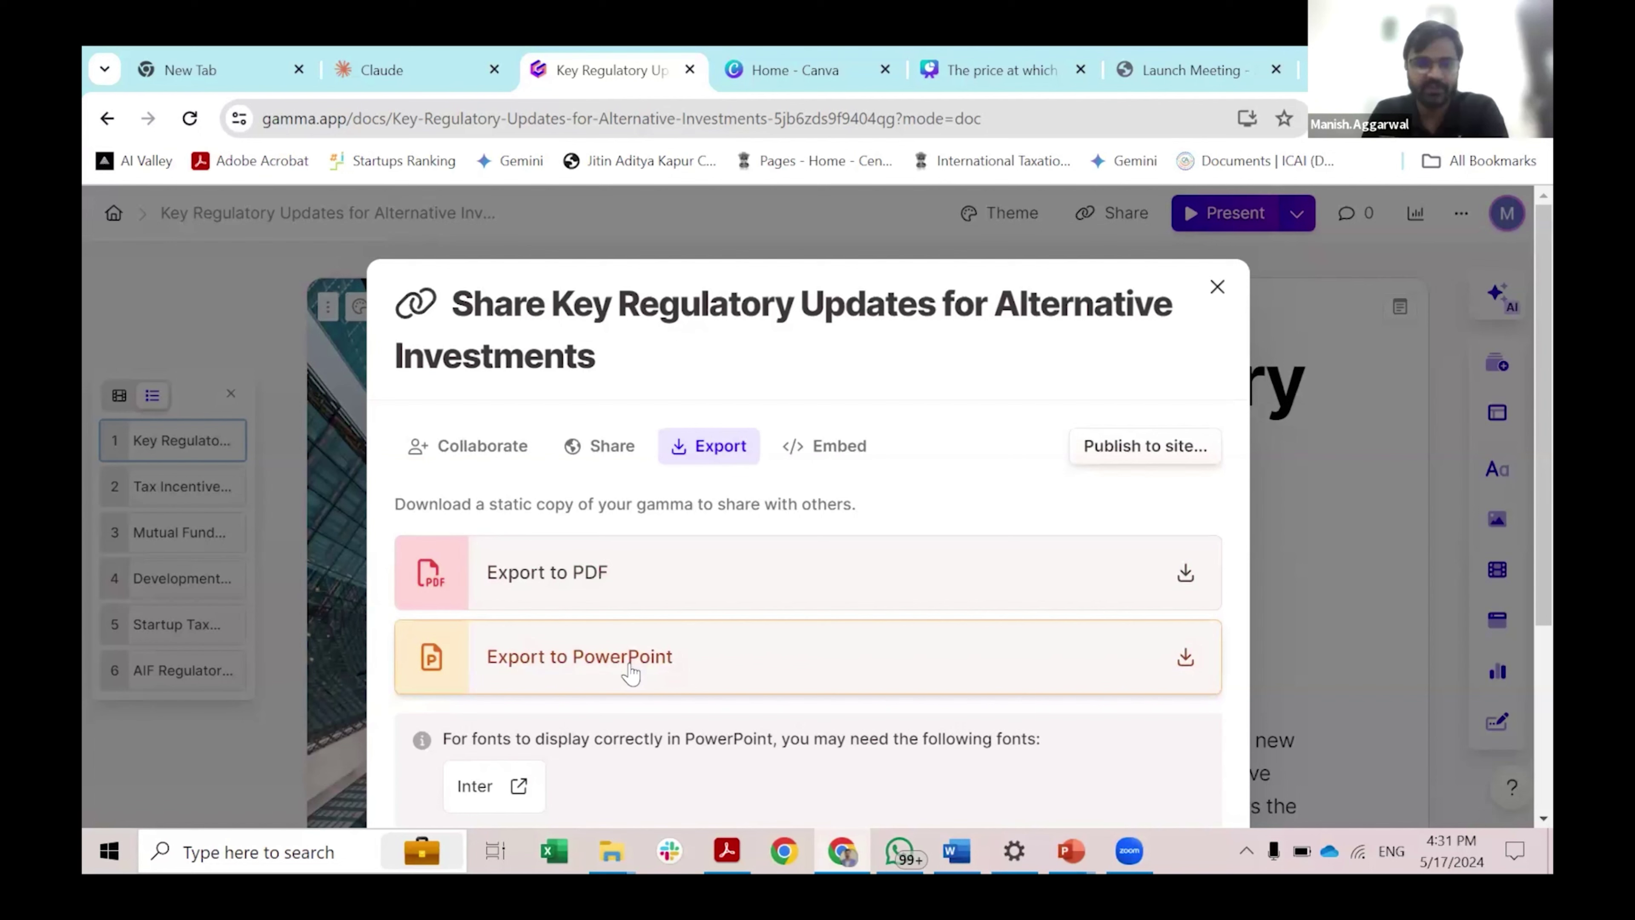
click(629, 670)
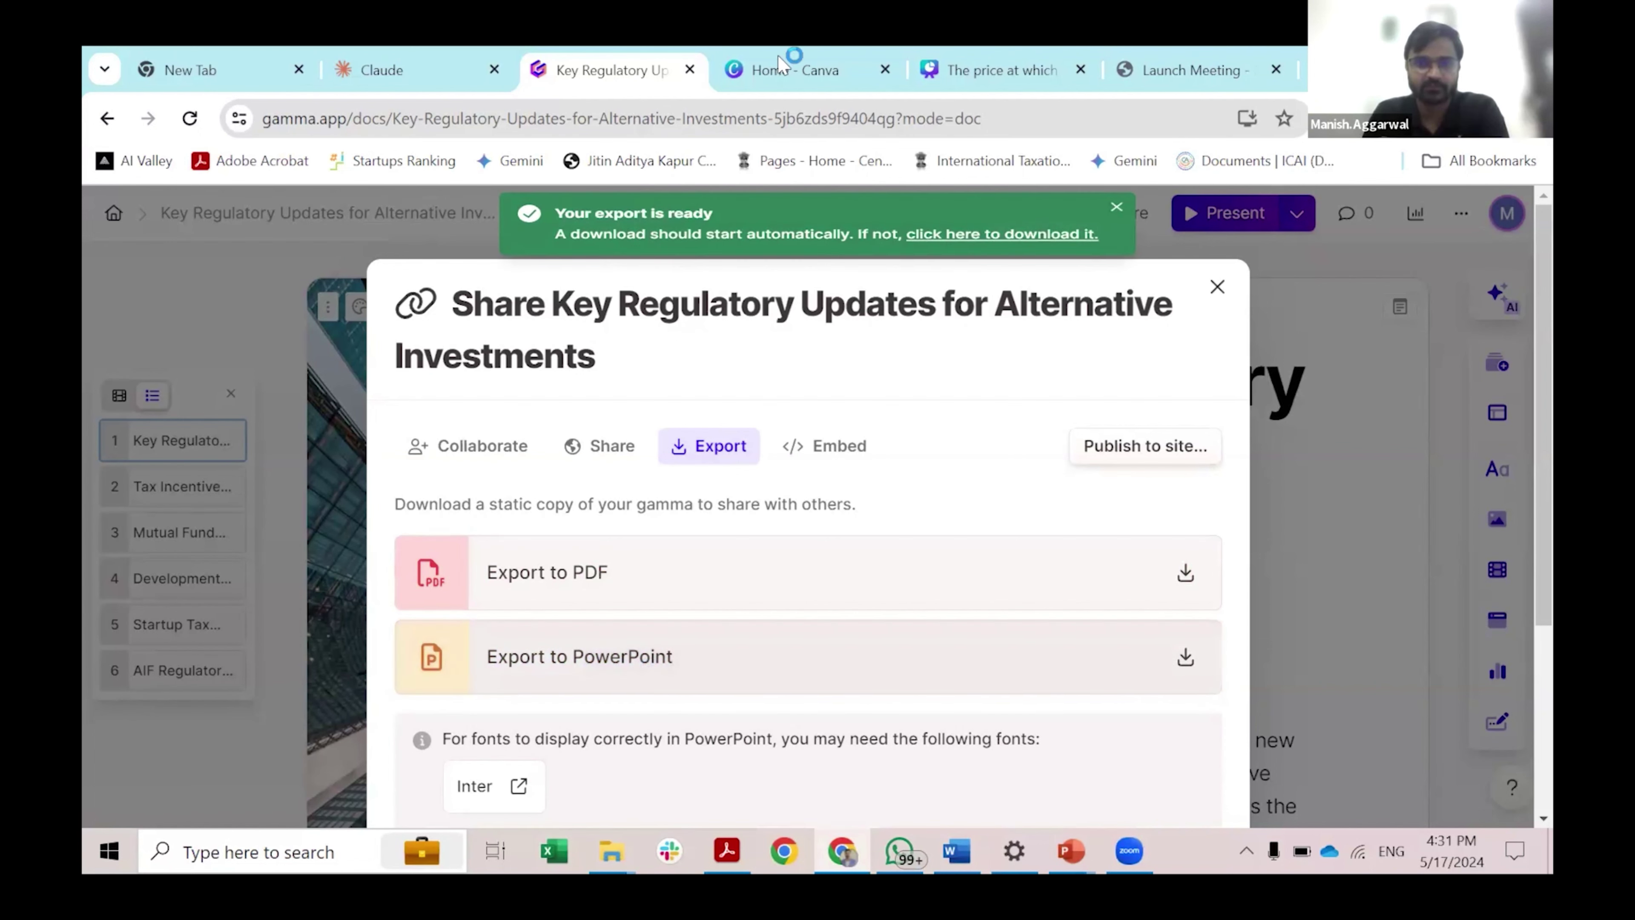
click(714, 854)
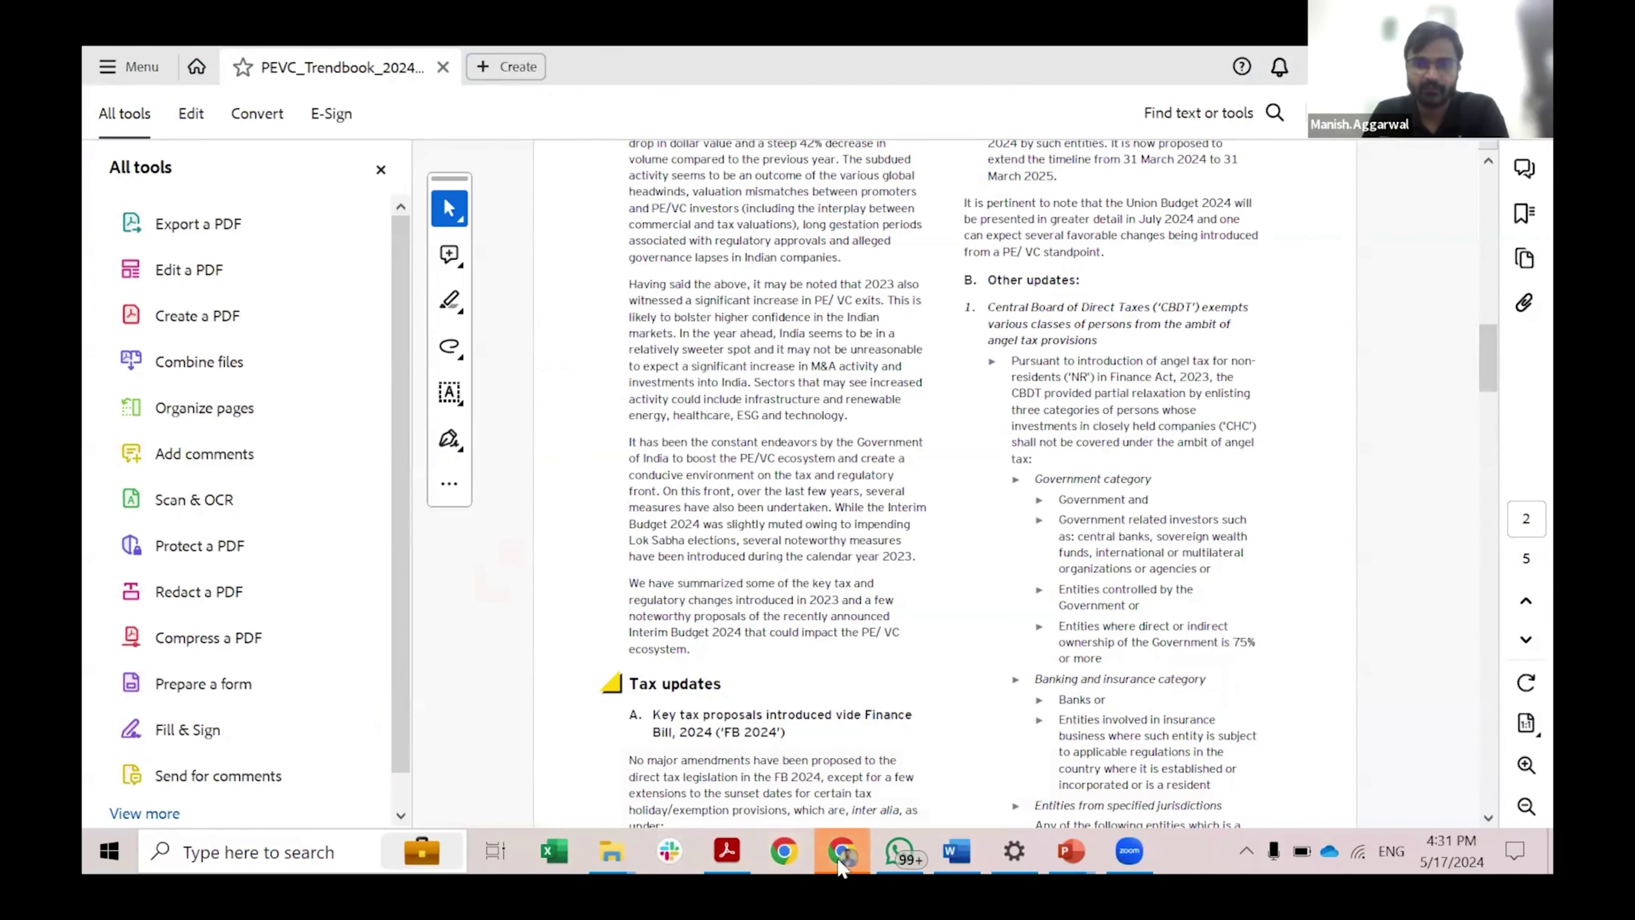
mouse_move(638, 866)
click(489, 740)
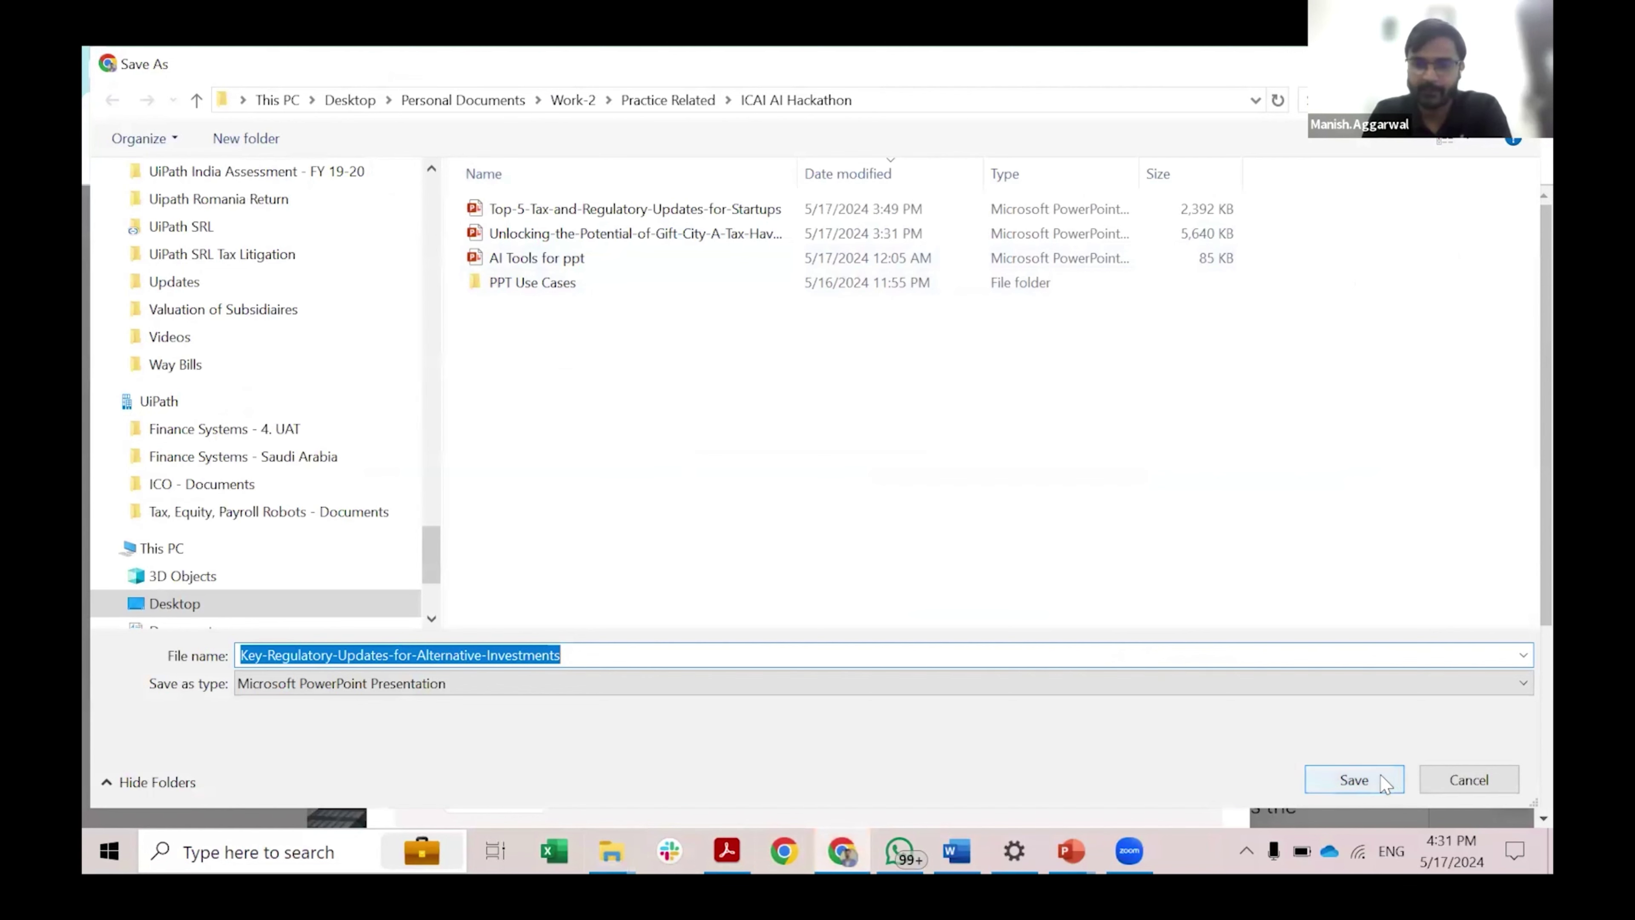
click(1381, 778)
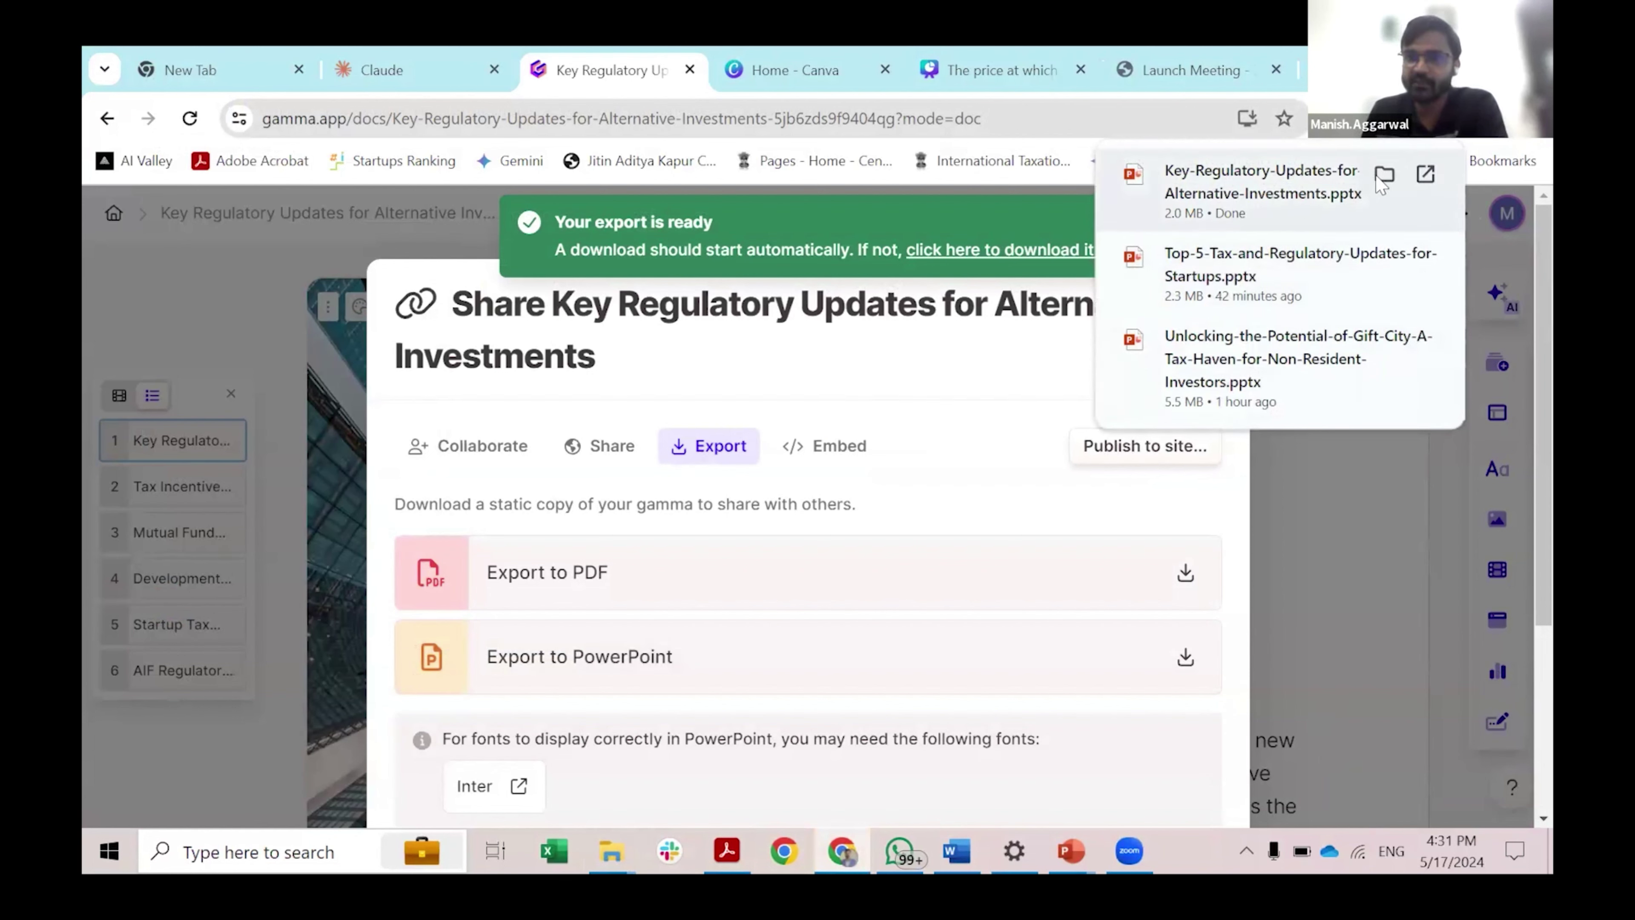
click(1383, 177)
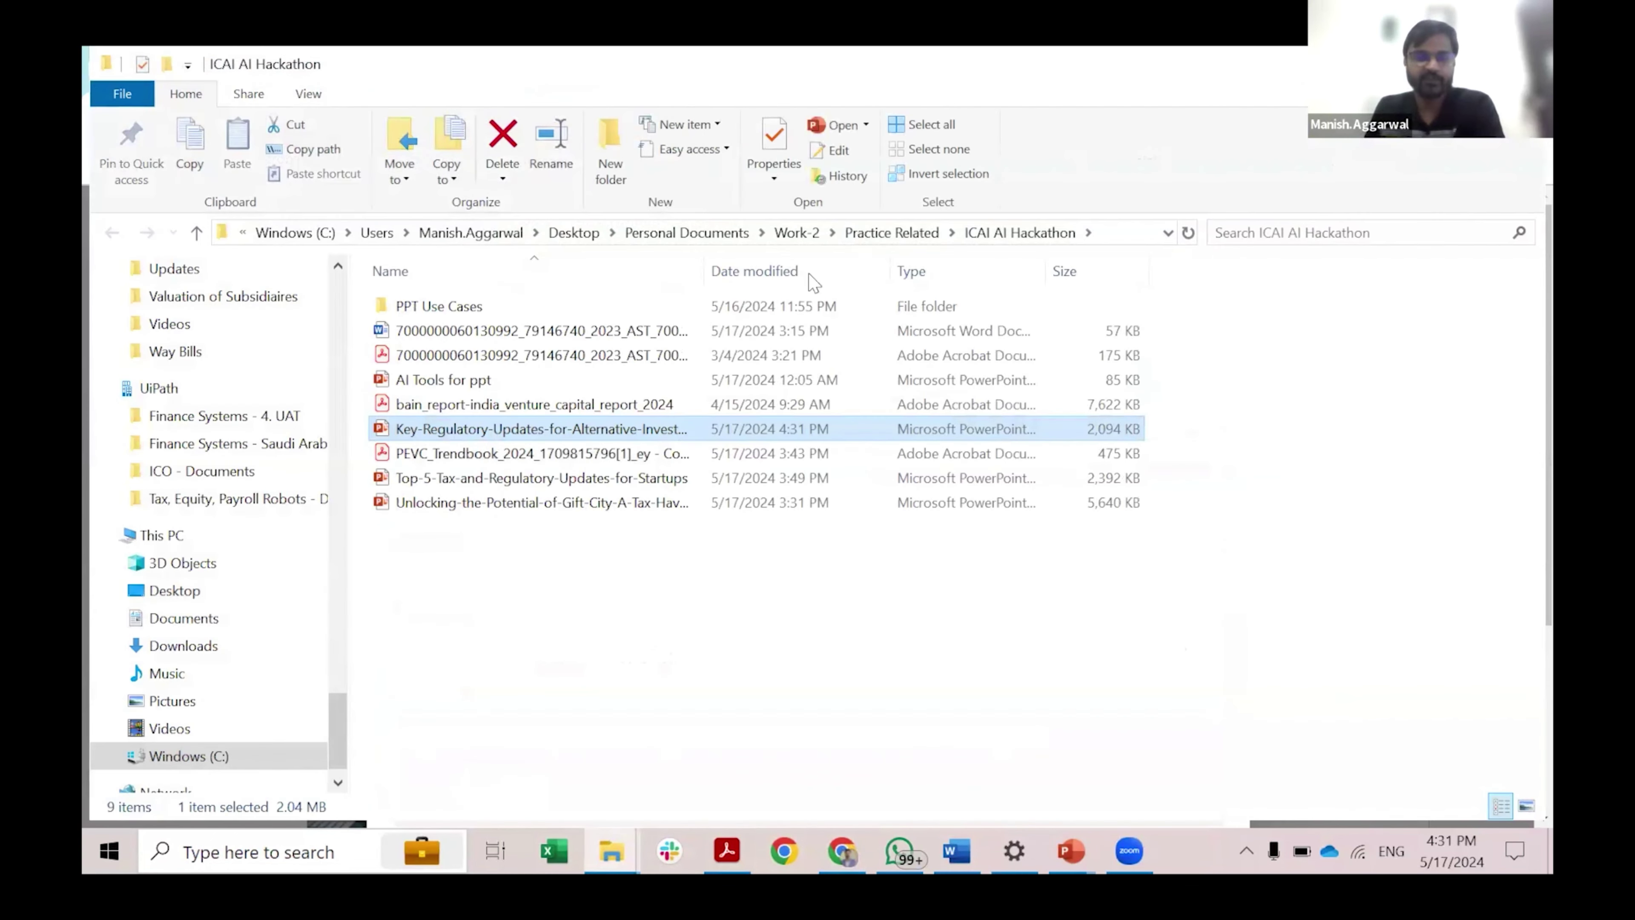
click(773, 280)
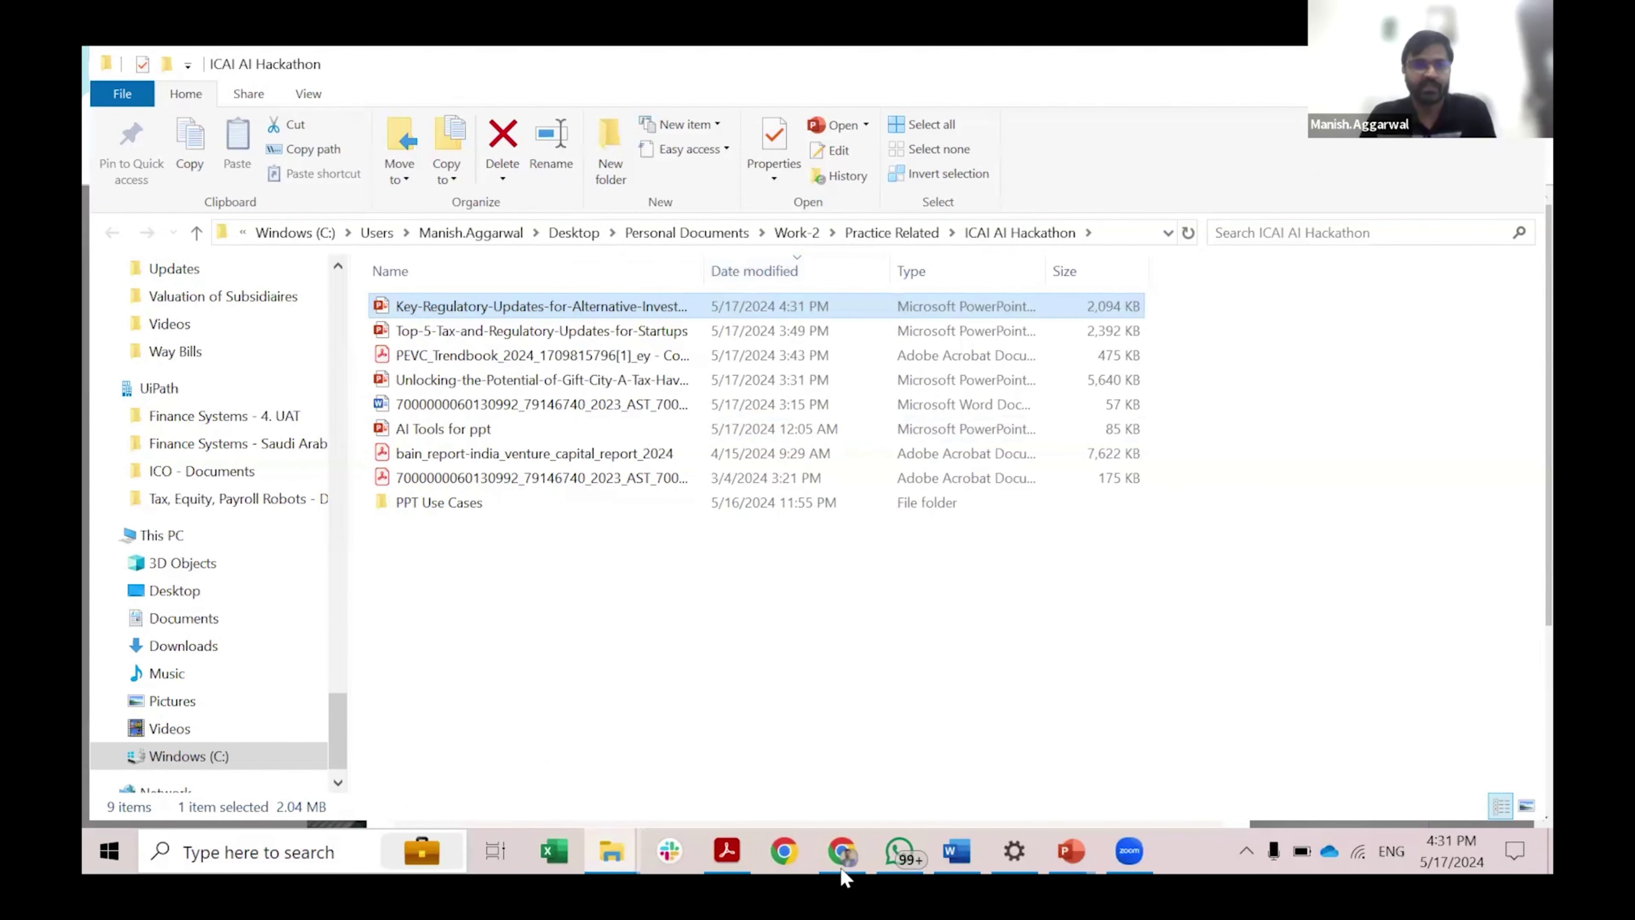
Step: Go to Canva's home page to create a blank Presentation (16:9) design
key(alt+Tab)
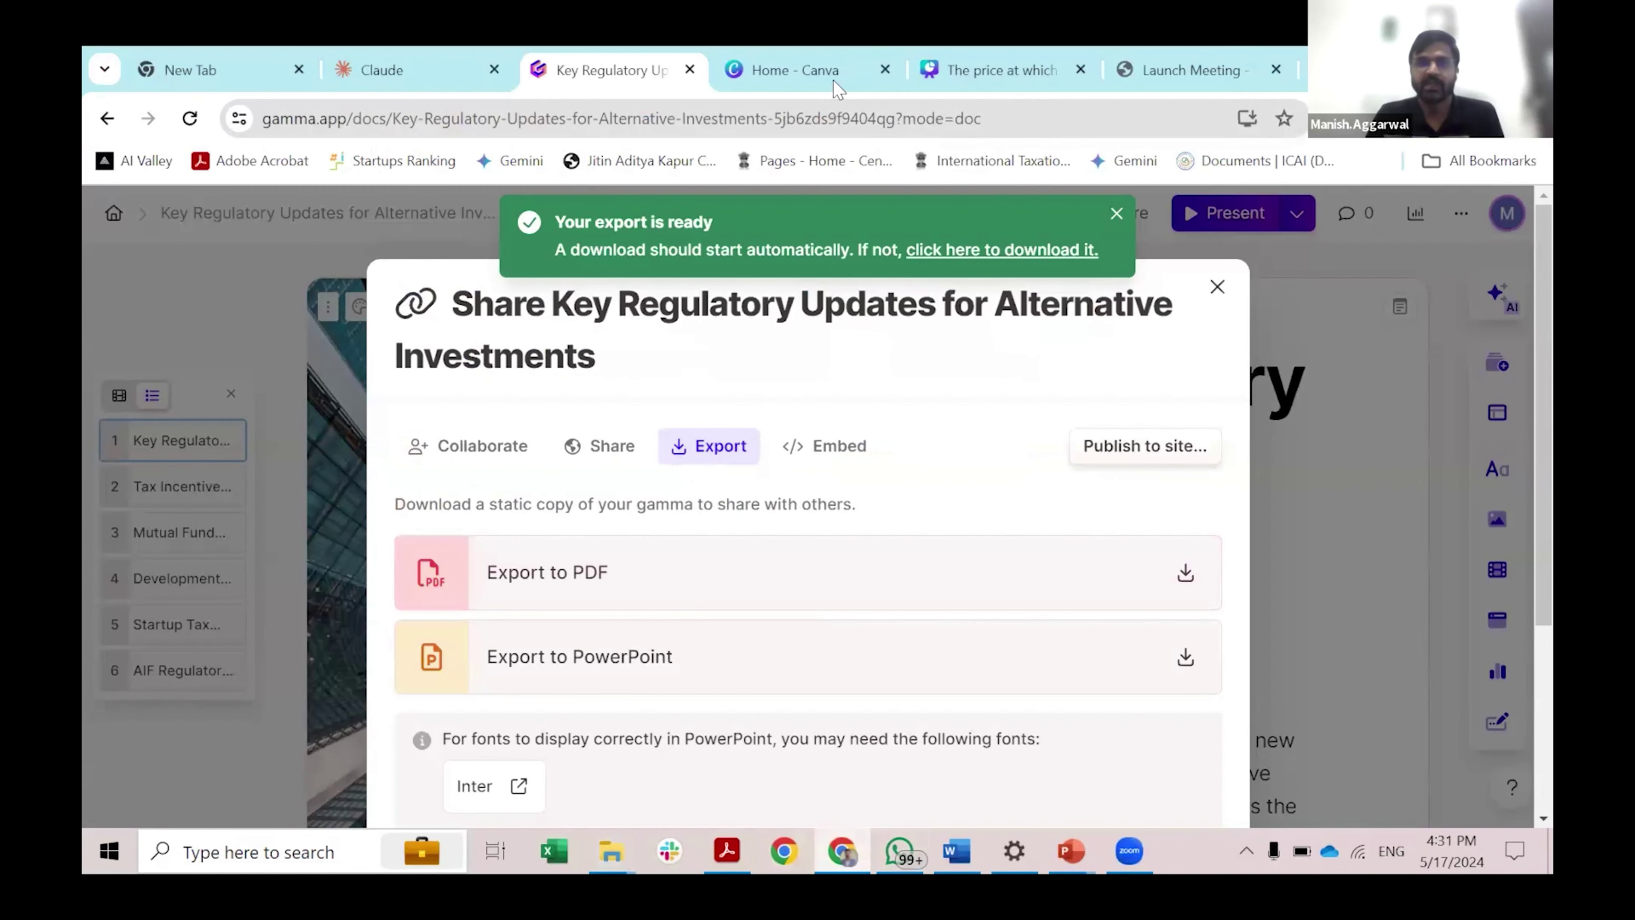
click(832, 75)
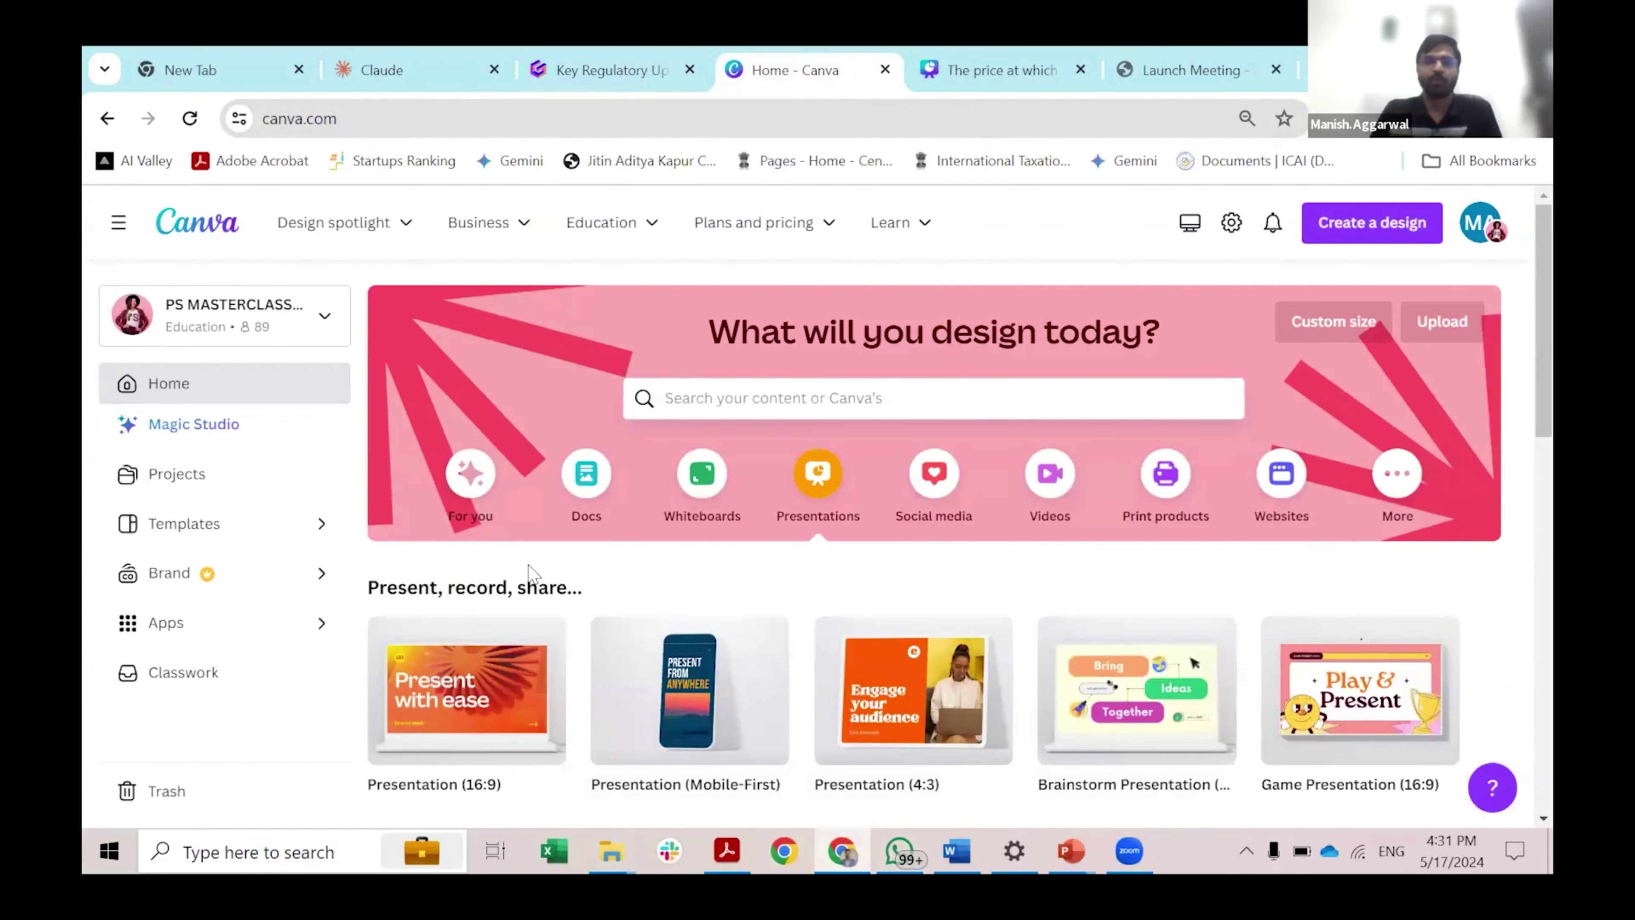
mouse_move(437, 706)
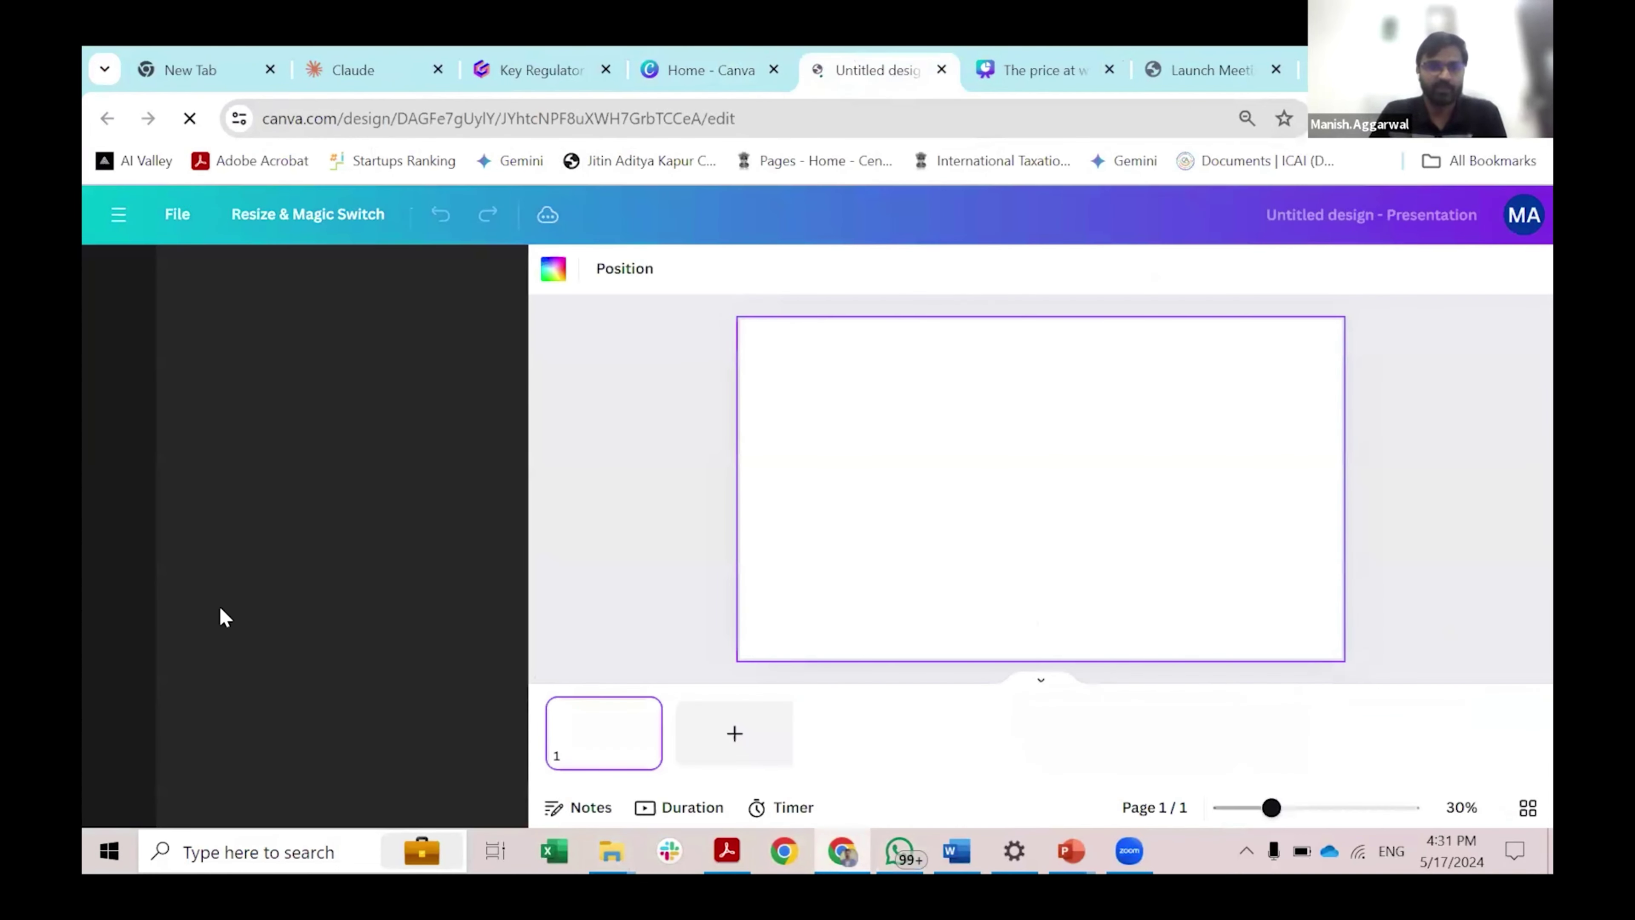
Step: Upload the Key-Regulatory PowerPoint from File Explorer and apply all 6 of its pages to the presentation
click(118, 578)
key(alt+Tab)
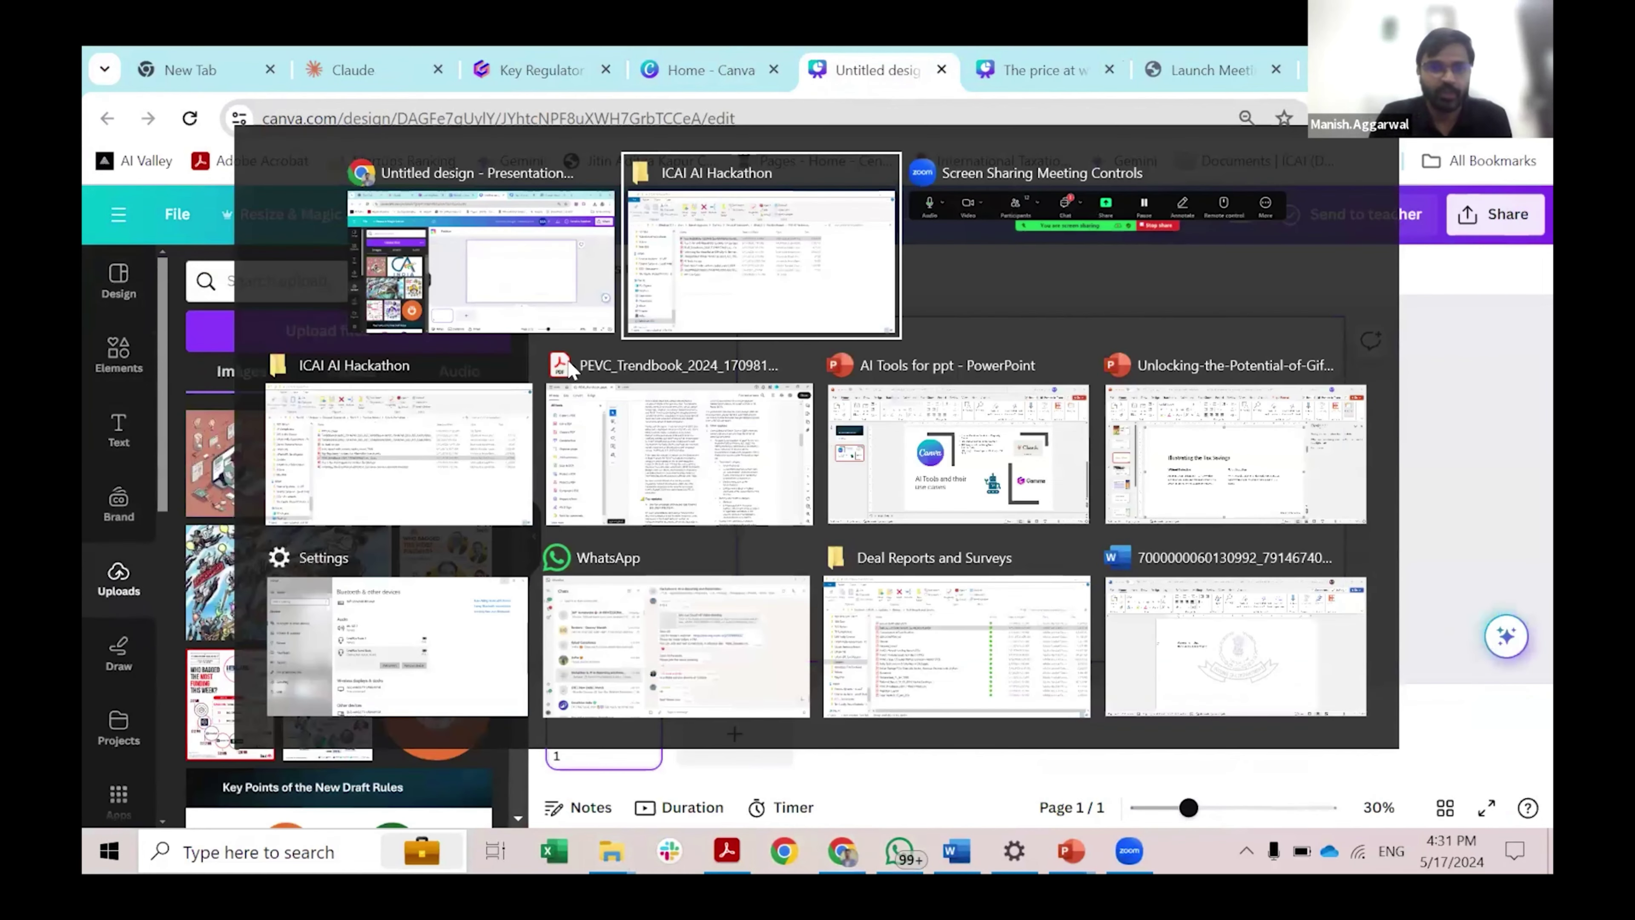
drag(589, 313, 325, 510)
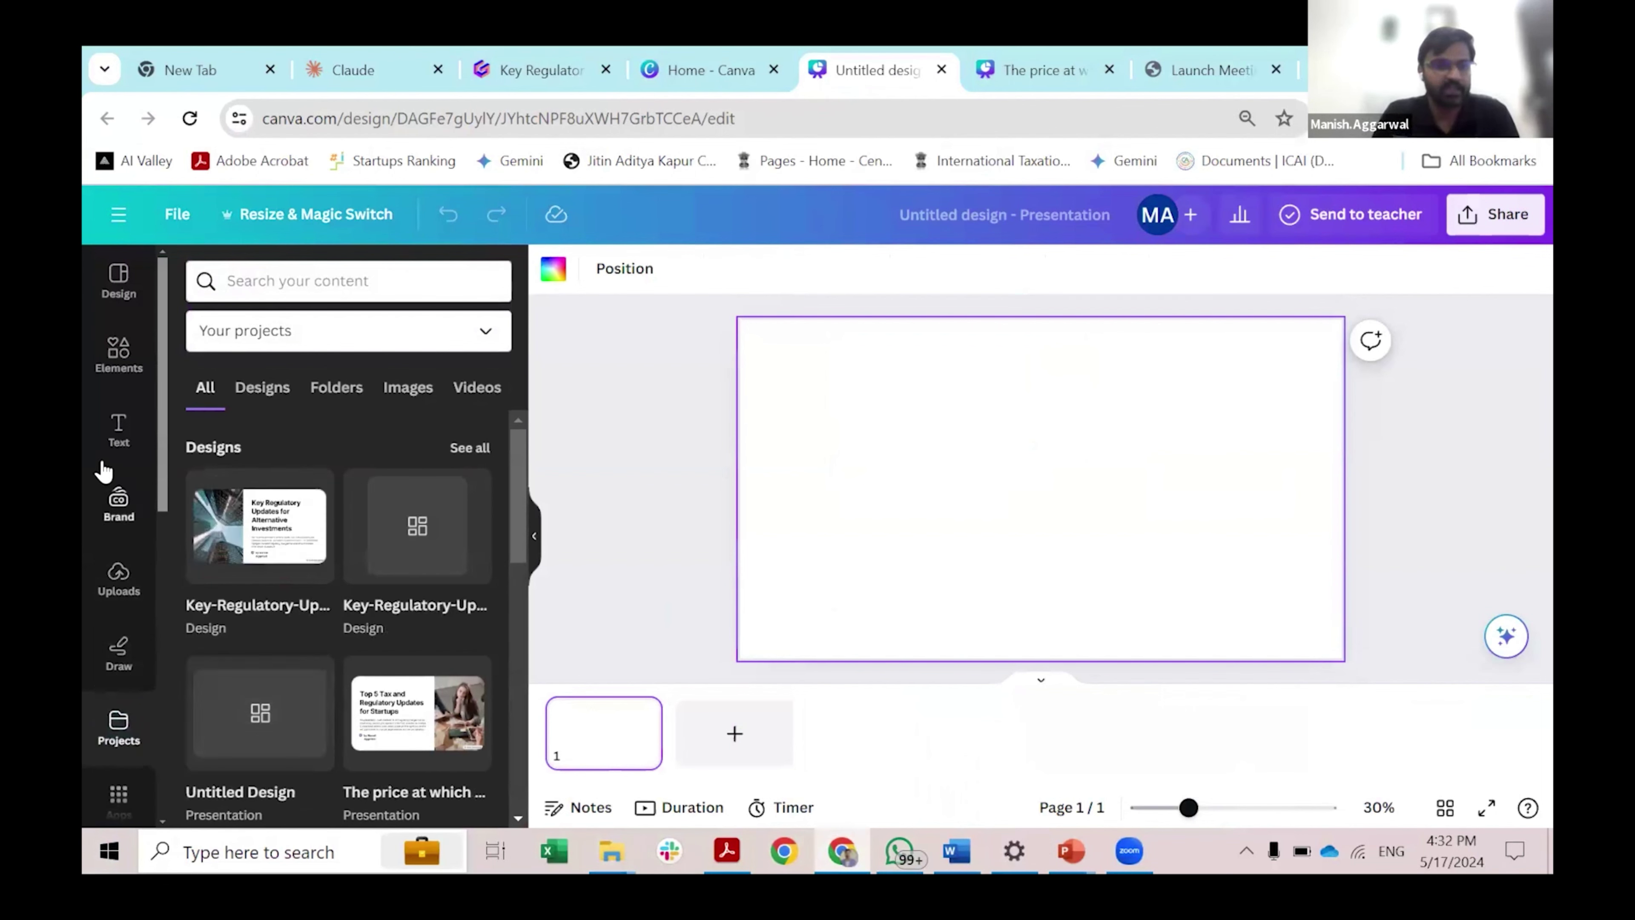
click(209, 519)
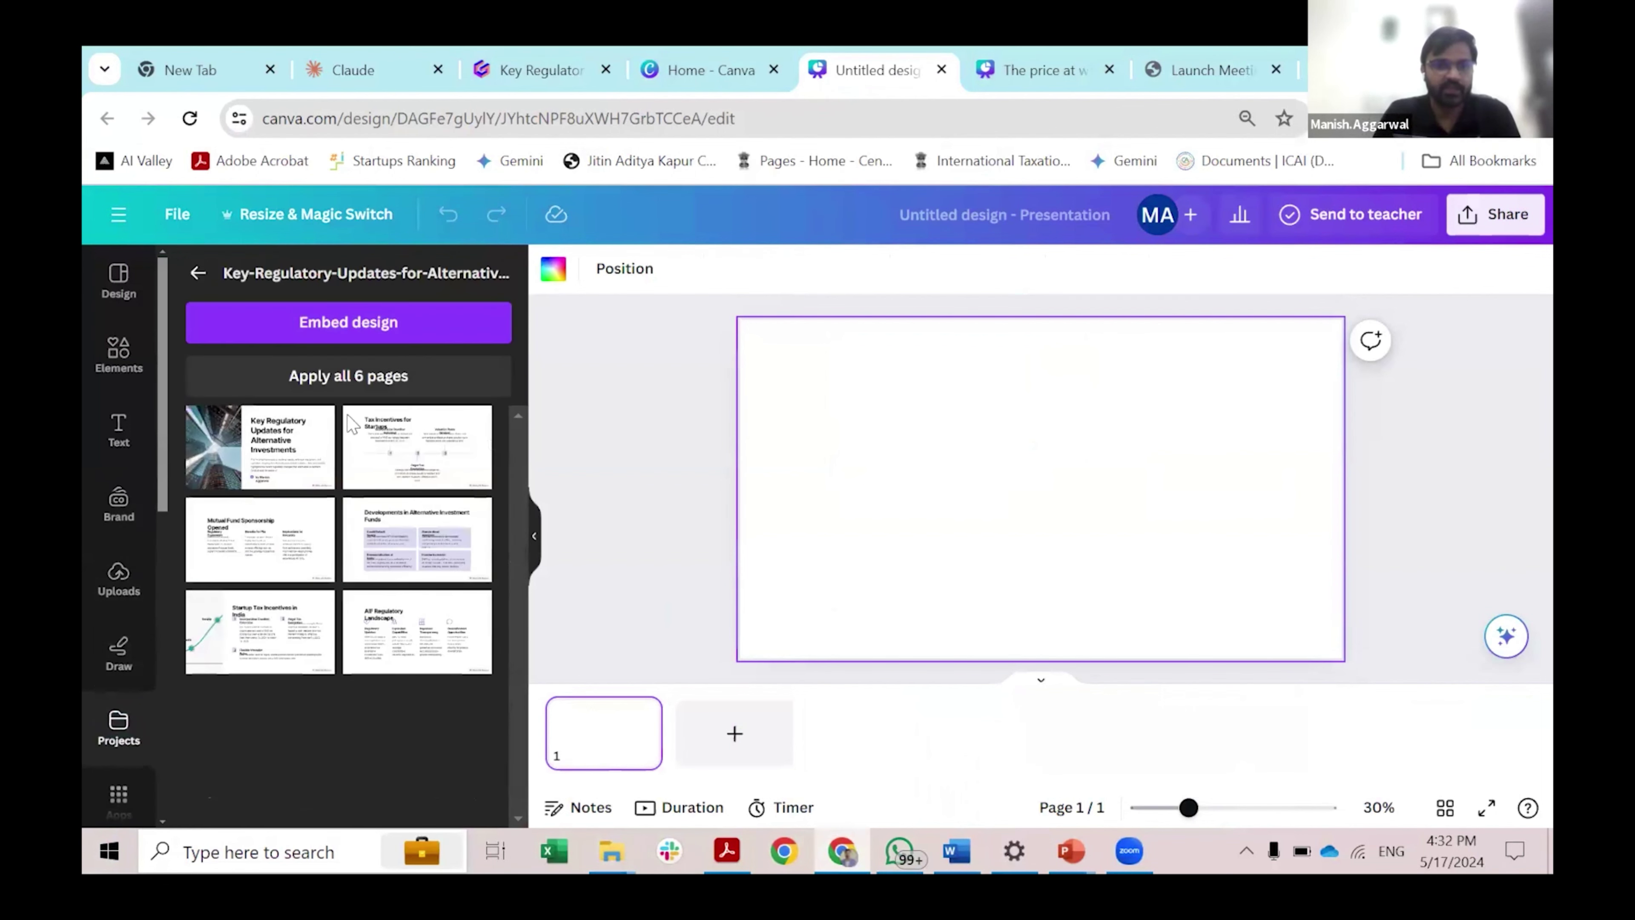
click(384, 376)
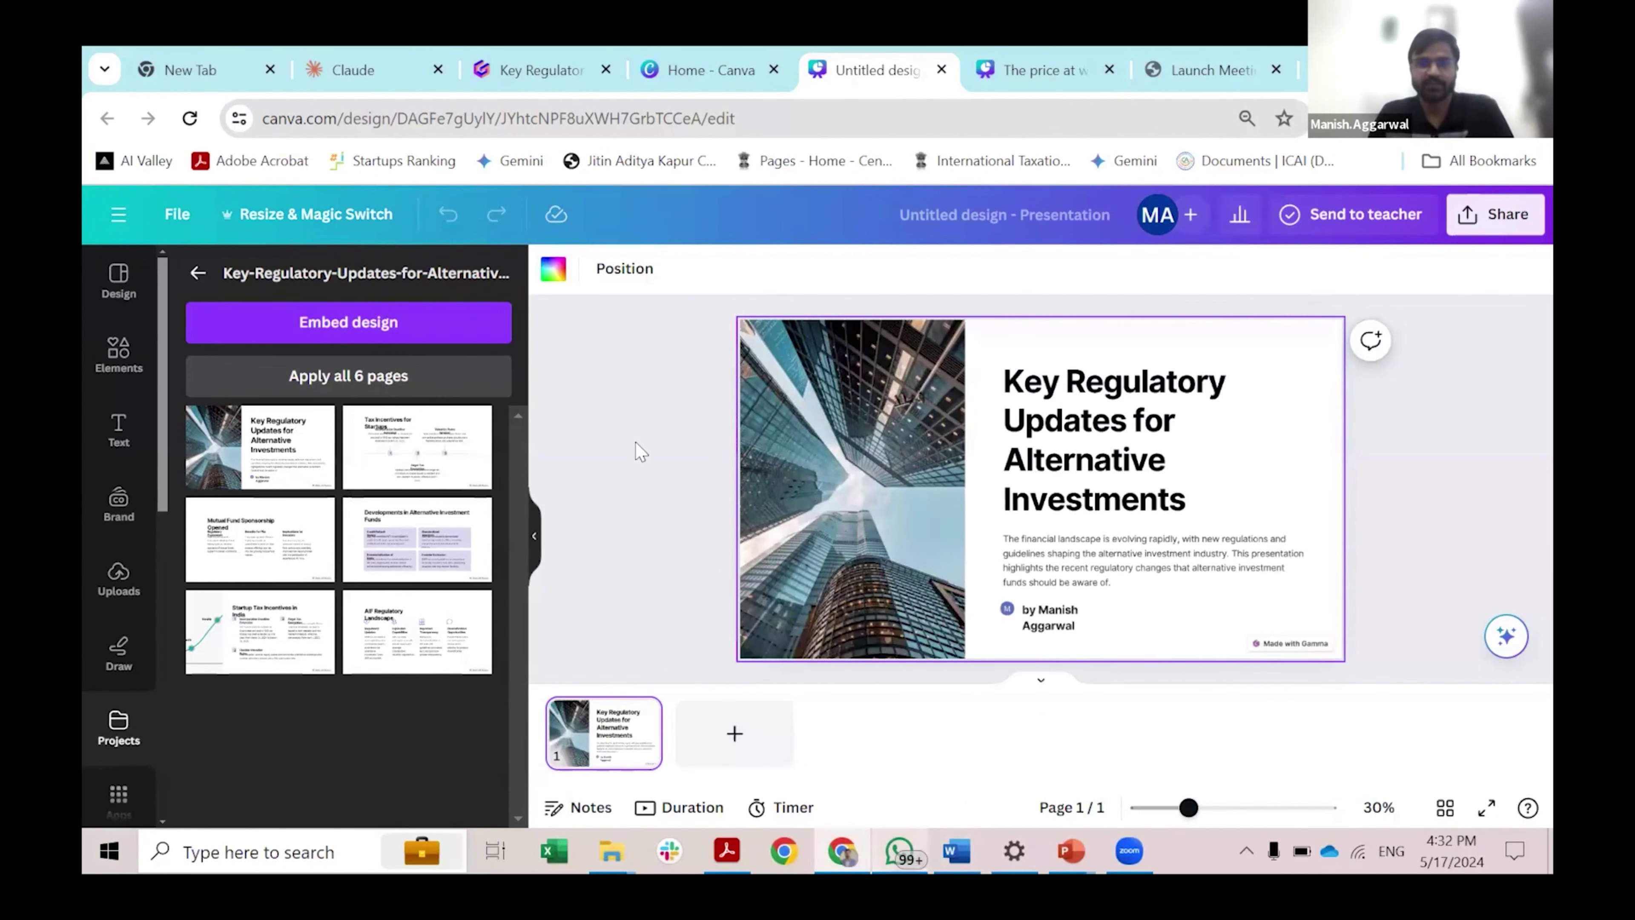
Step: On slide 2, nudge the 'Tax Incentives for Startups' title up-left and select the page
click(537, 546)
click(378, 755)
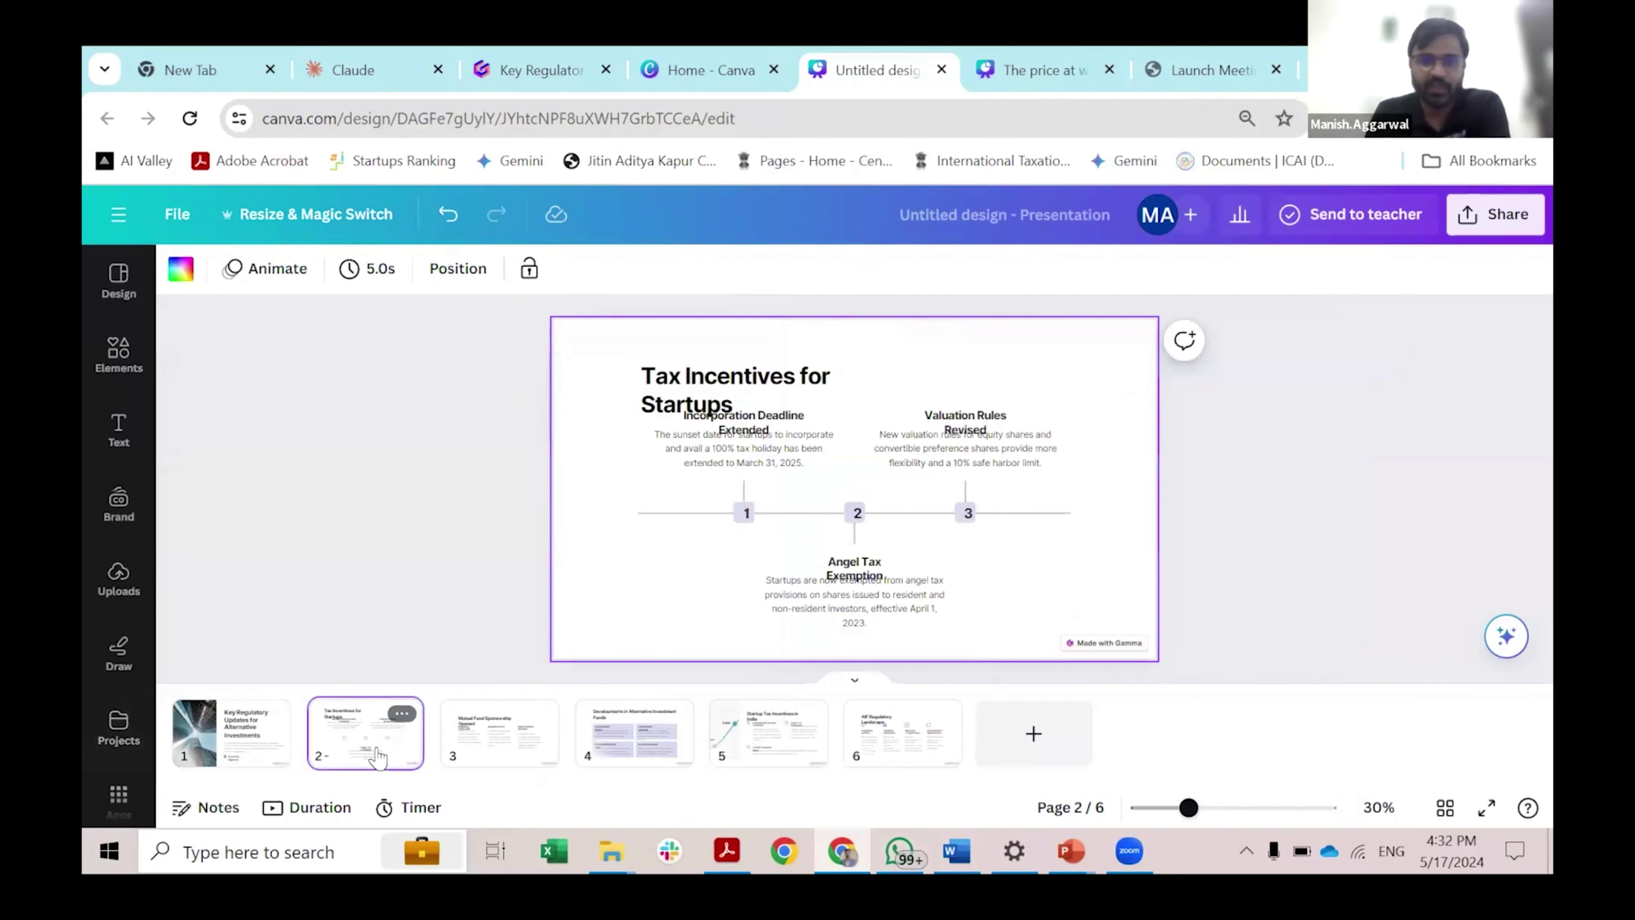
drag(691, 386, 688, 373)
click(1123, 394)
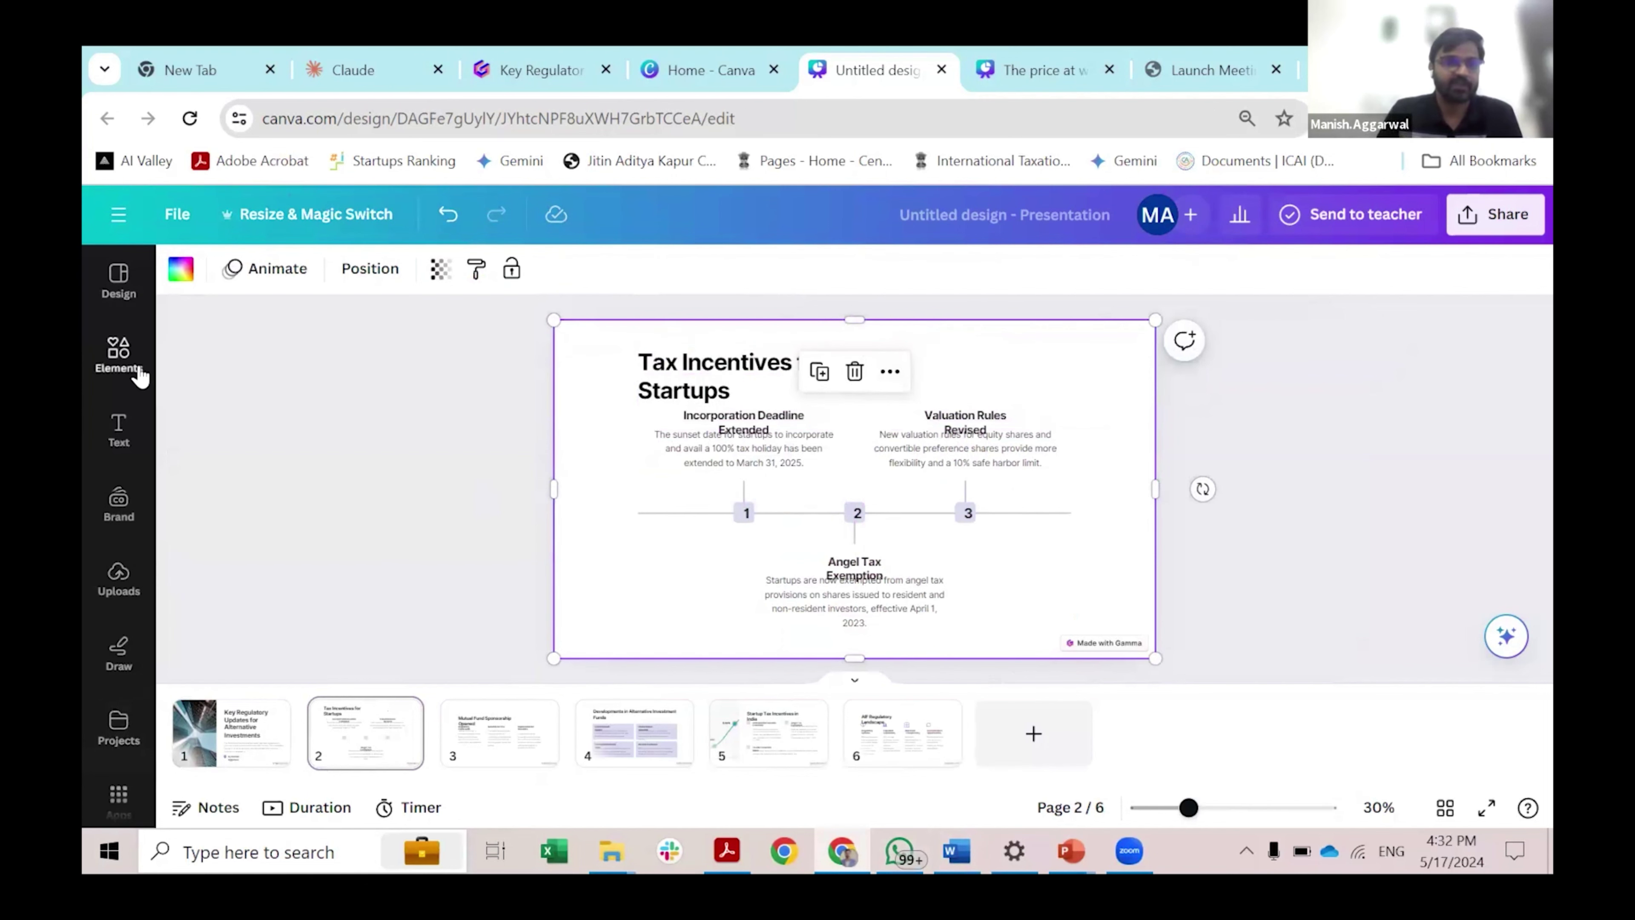
Step: Search Elements for 'startup' and stretch the pink rocket photo to fill slide 2
click(131, 357)
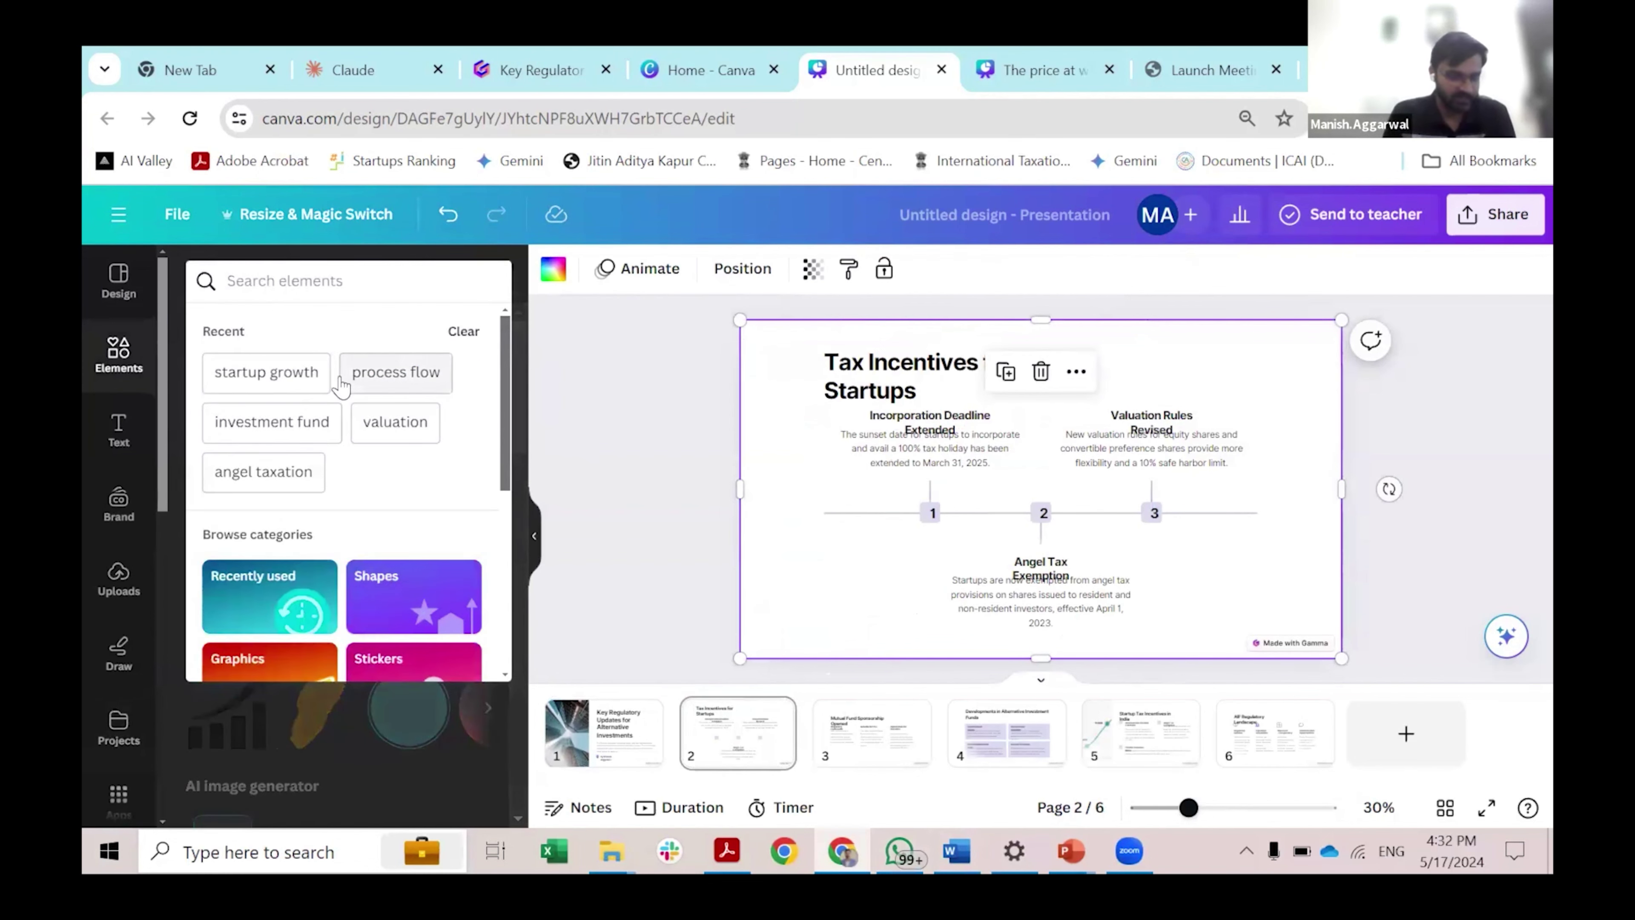
text(startup)
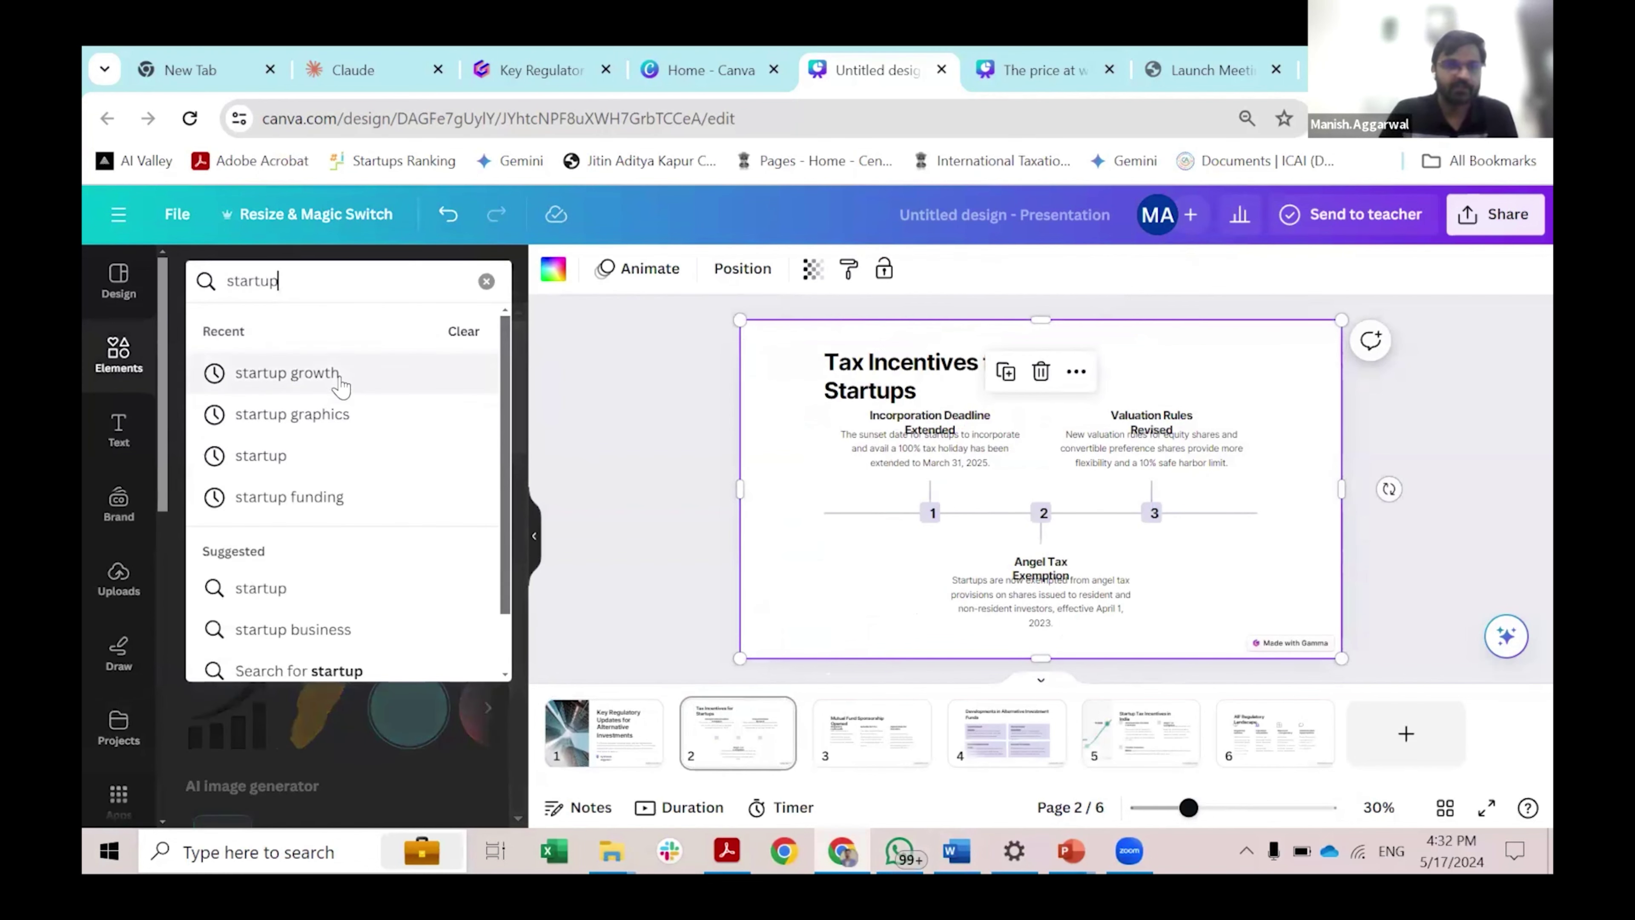
click(327, 416)
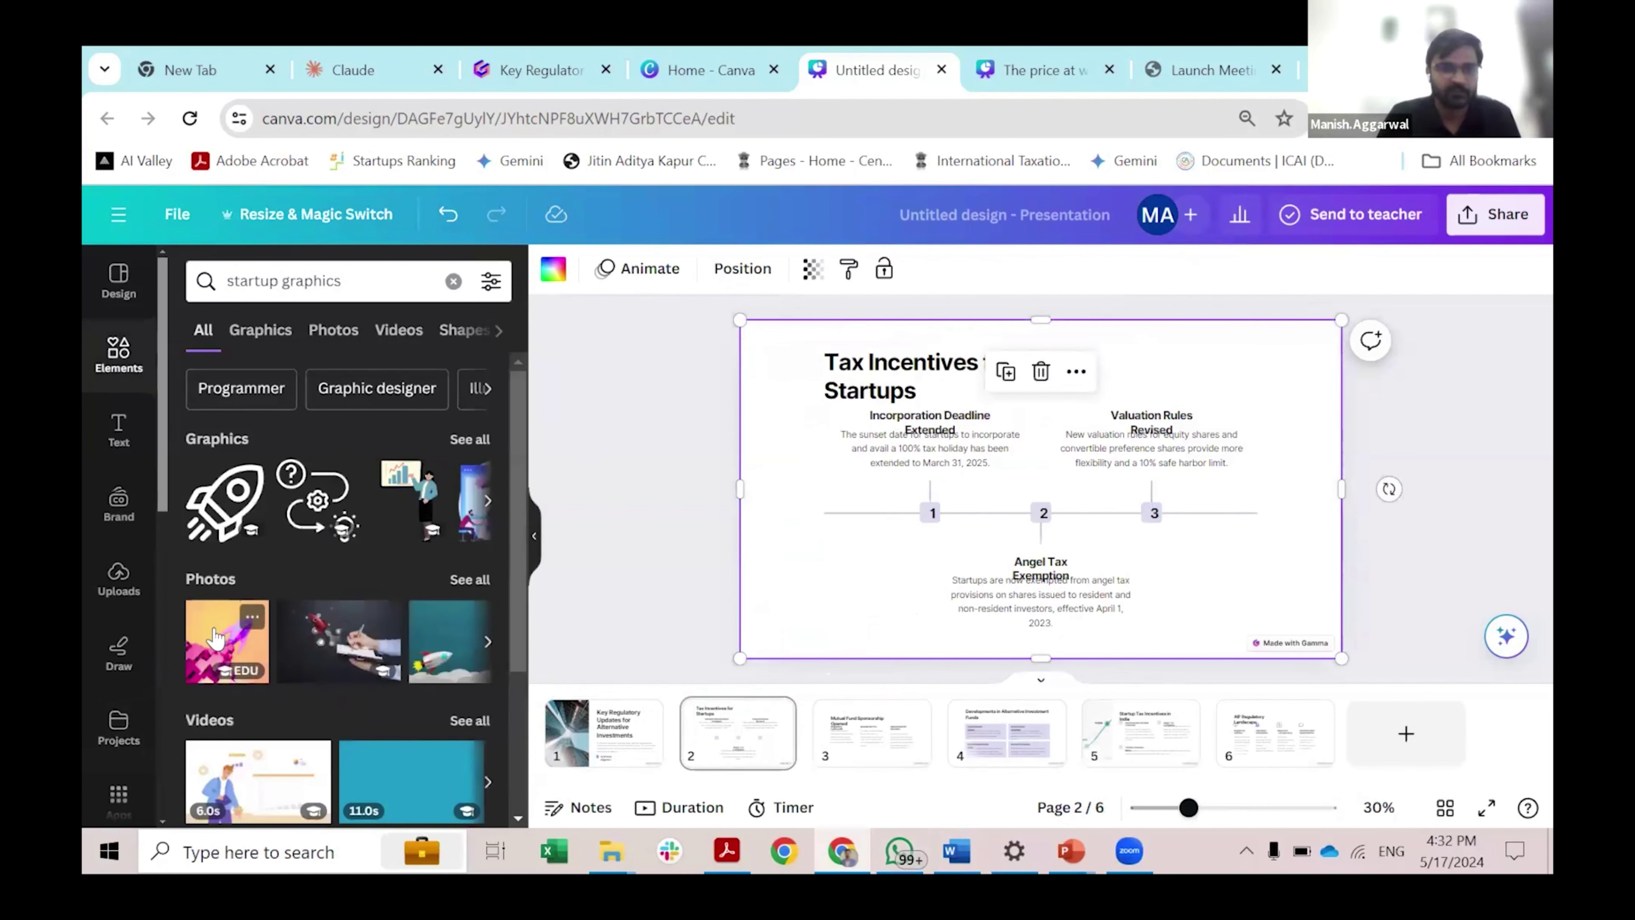
click(216, 637)
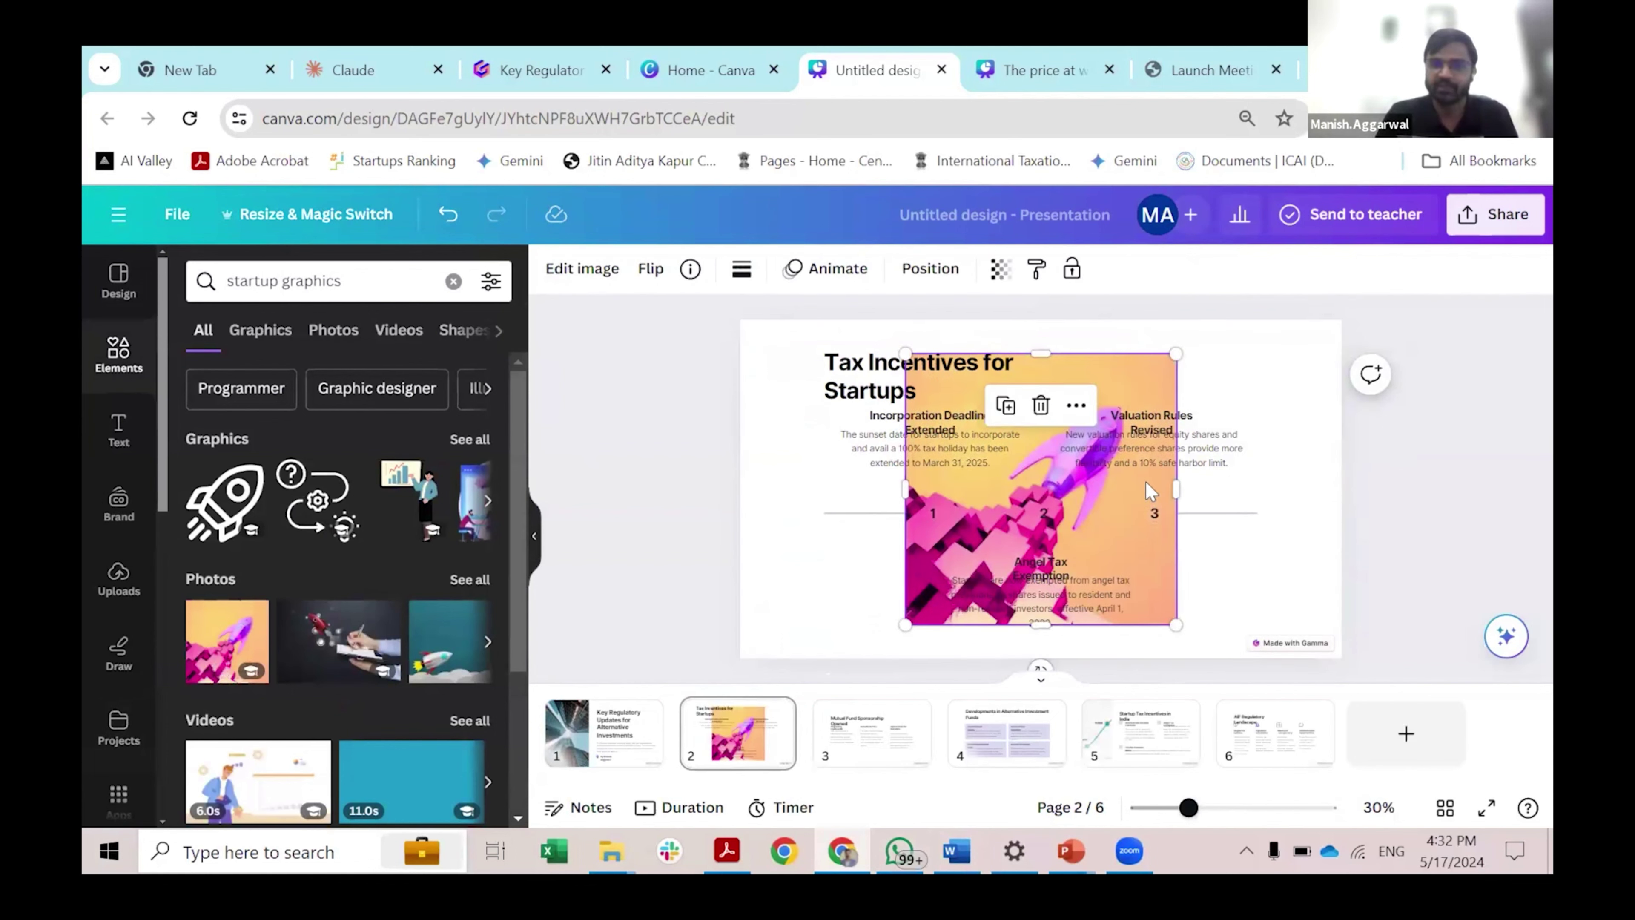
drag(1179, 484, 1342, 486)
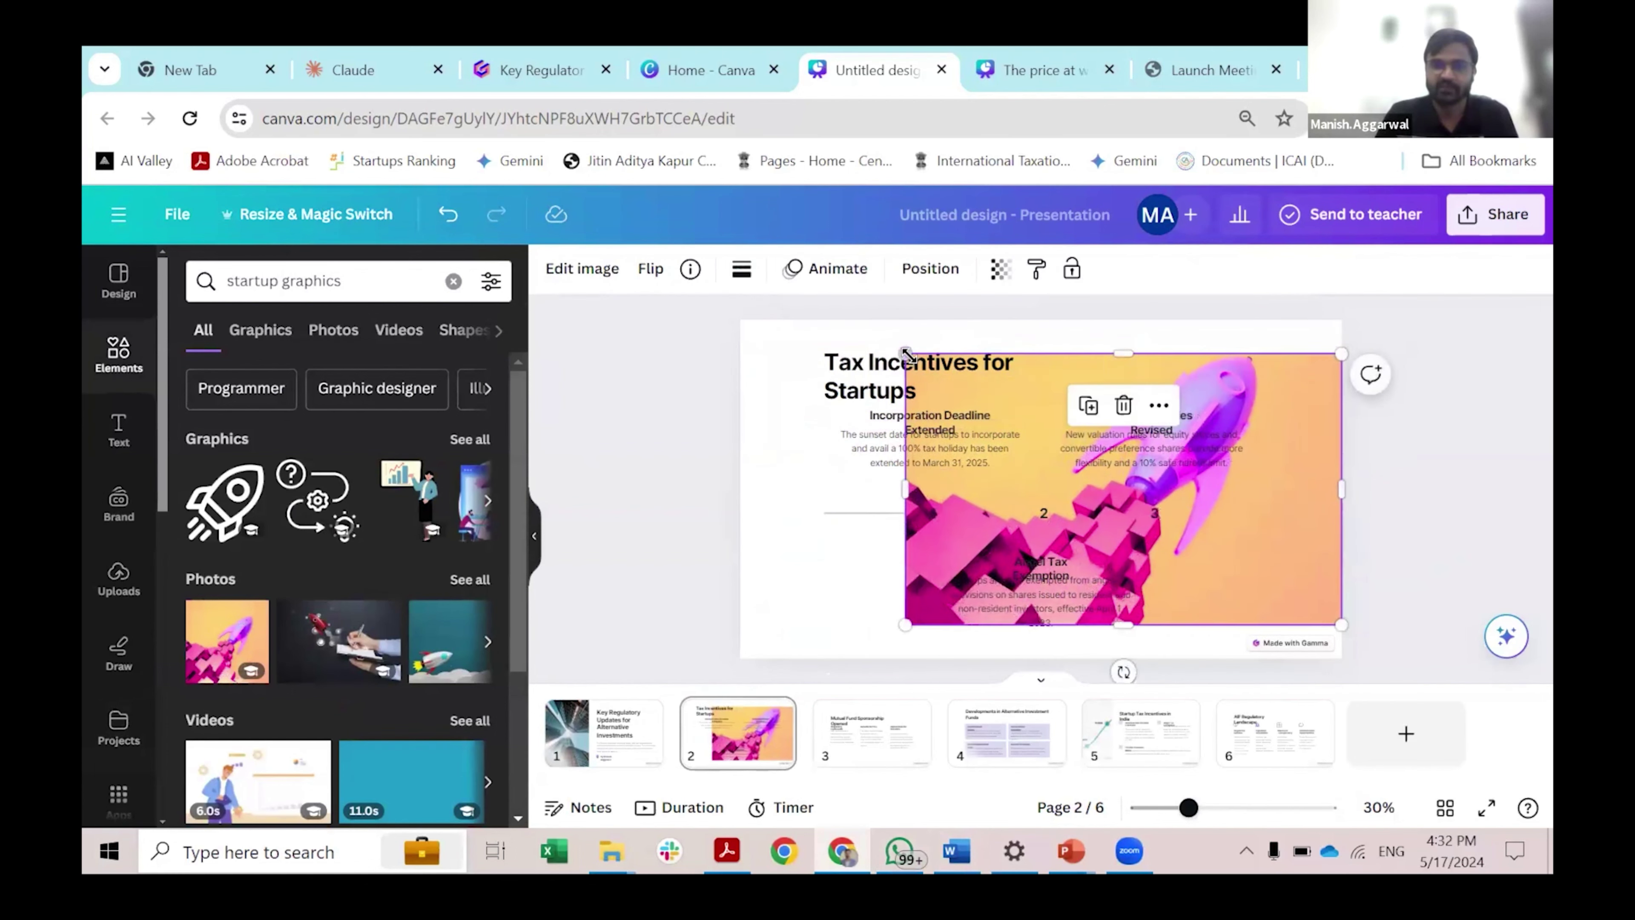
drag(759, 335, 680, 329)
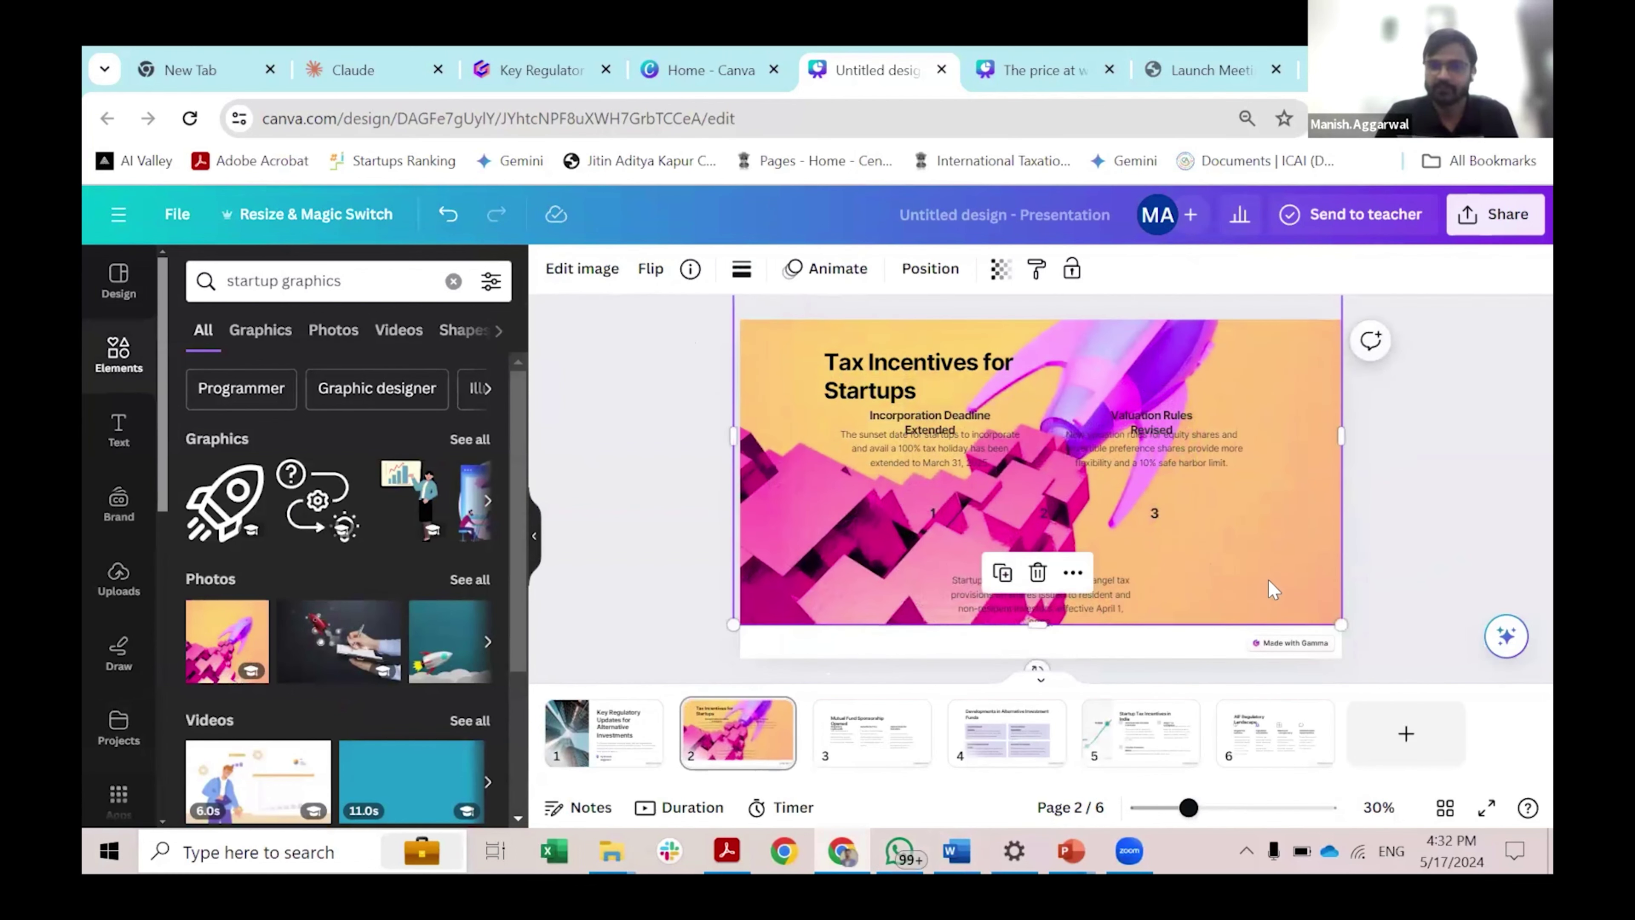
Step: Fade the rocket image to transparency 28
right_click(1268, 599)
key(Escape)
click(998, 272)
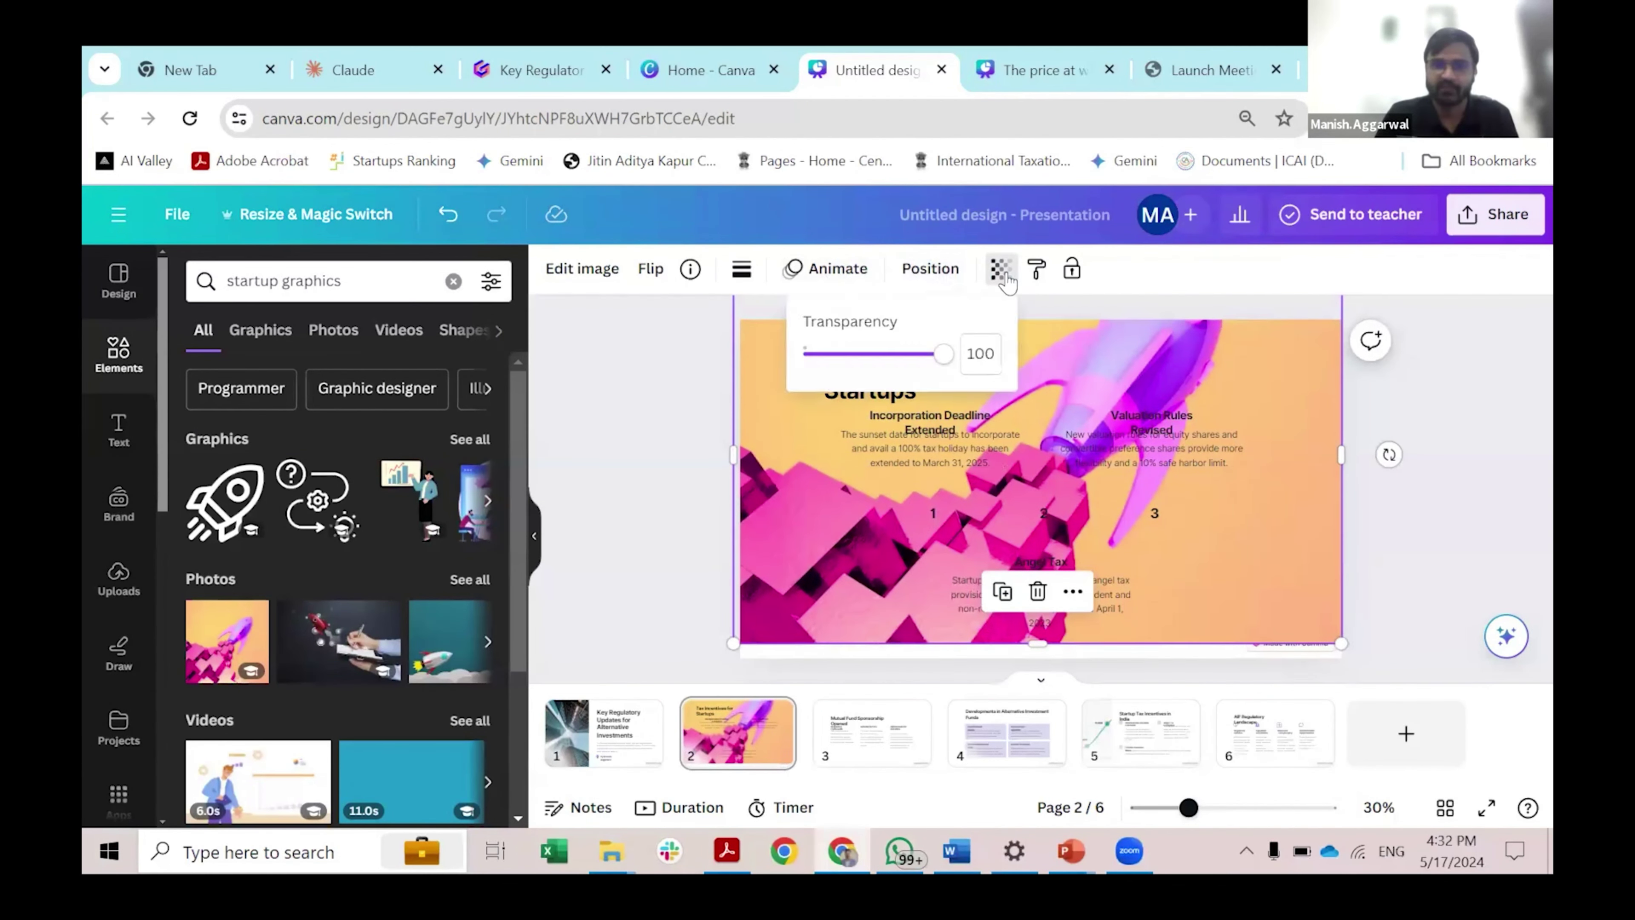
mouse_move(865, 362)
mouse_down()
mouse_move(814, 360)
mouse_move(843, 361)
mouse_up()
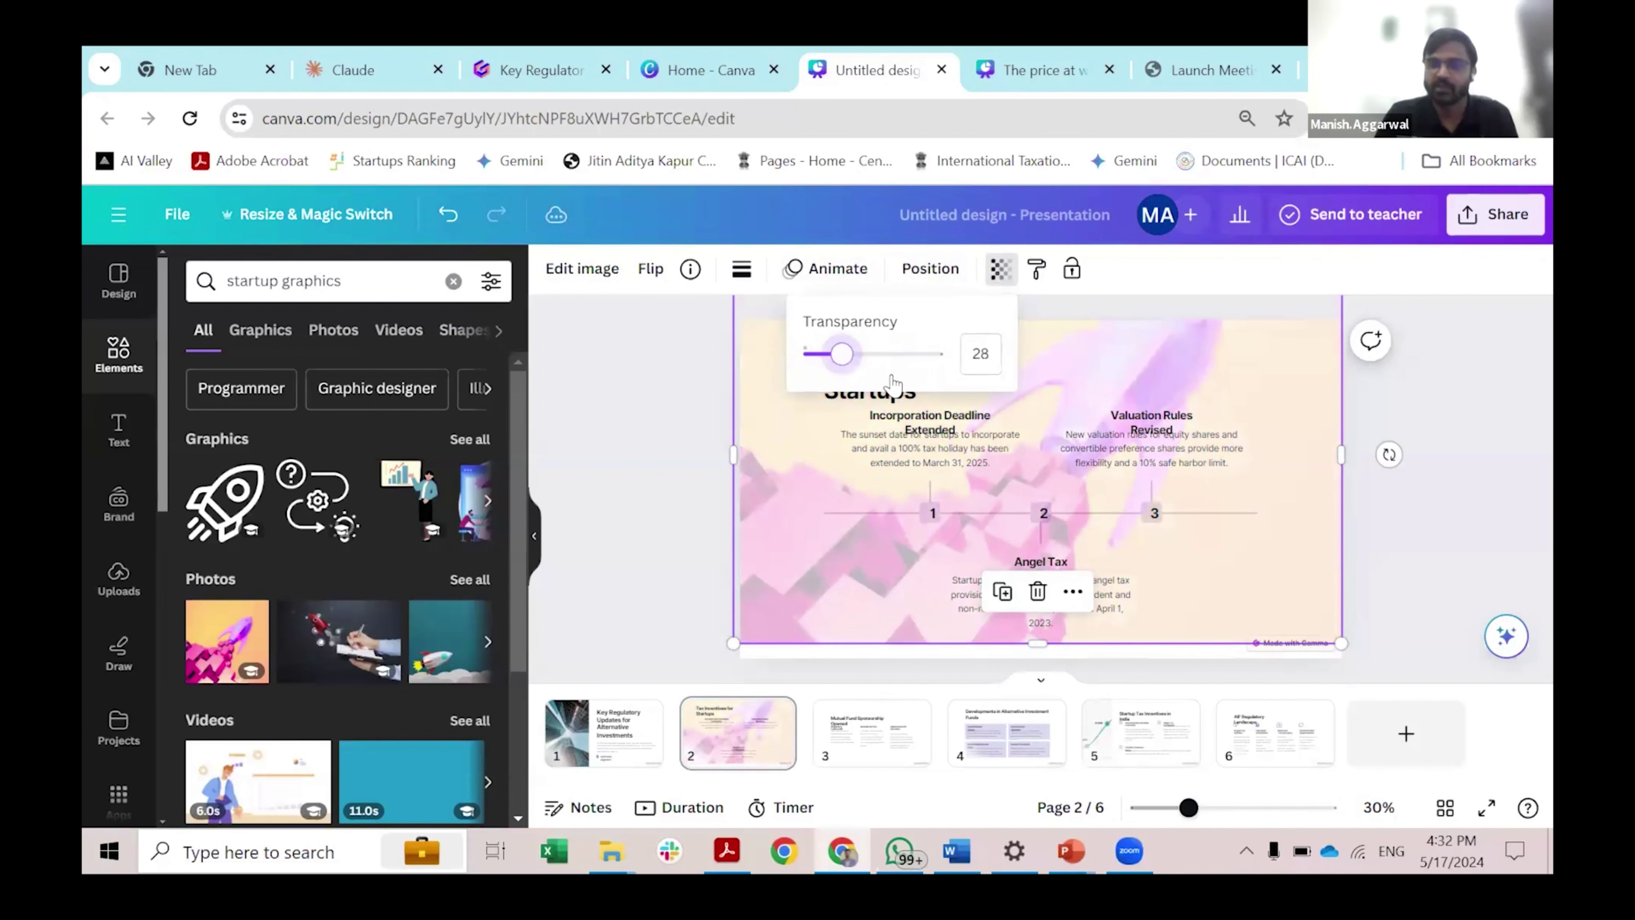
click(1220, 538)
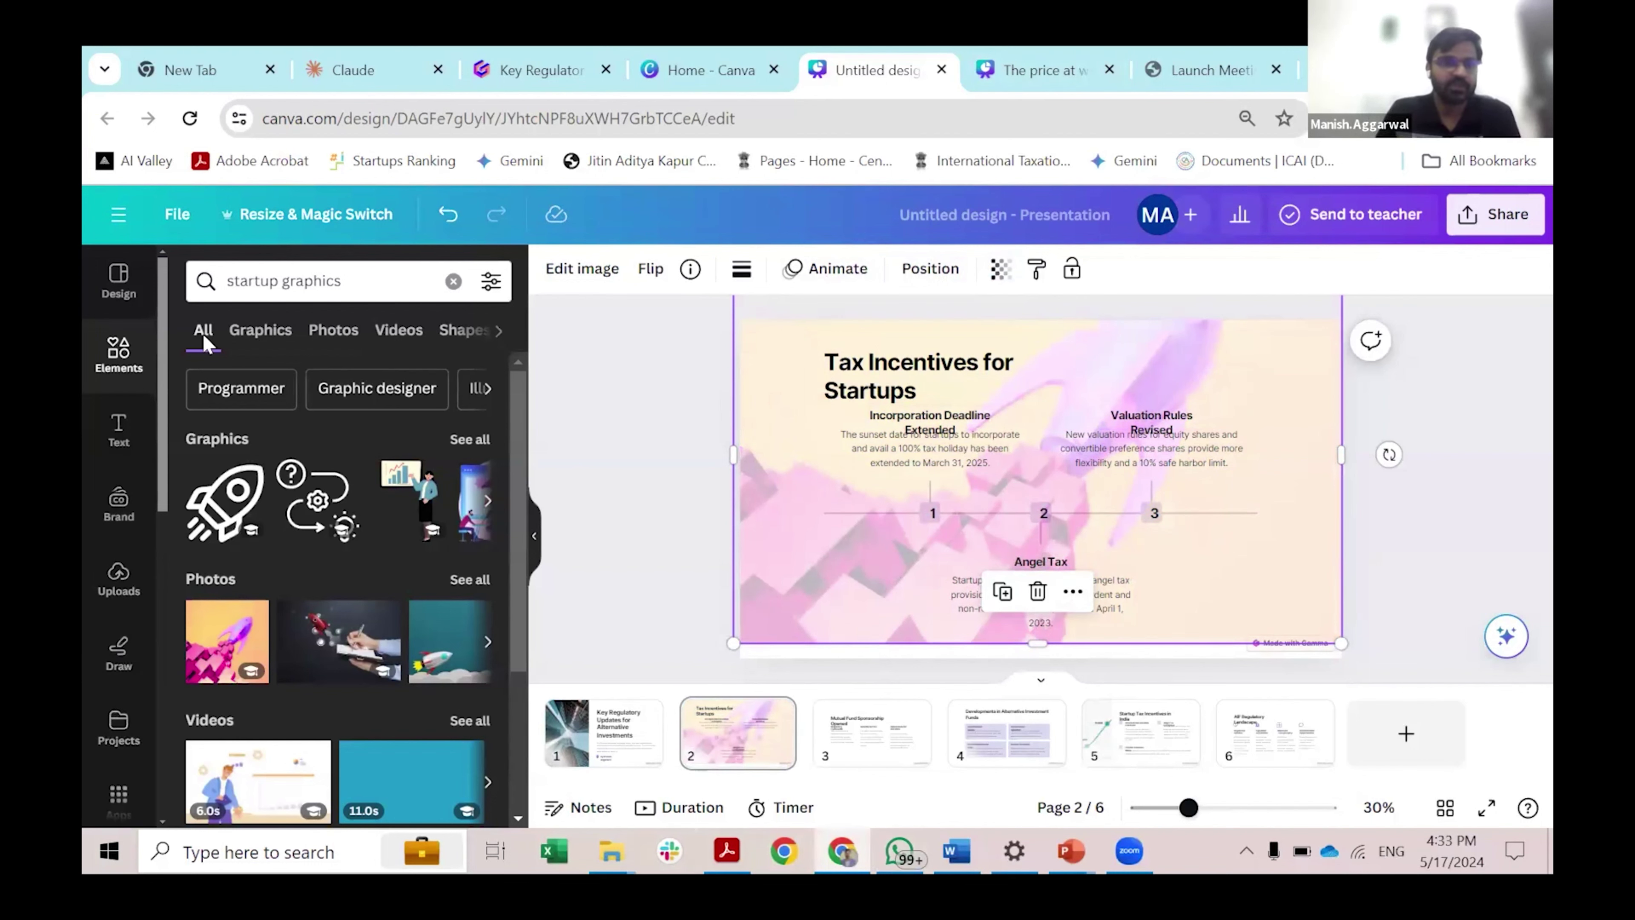
Step: In the AI image generator, generate images for 'Create an image of startup founder receiving funding from venture capitalists'
click(126, 357)
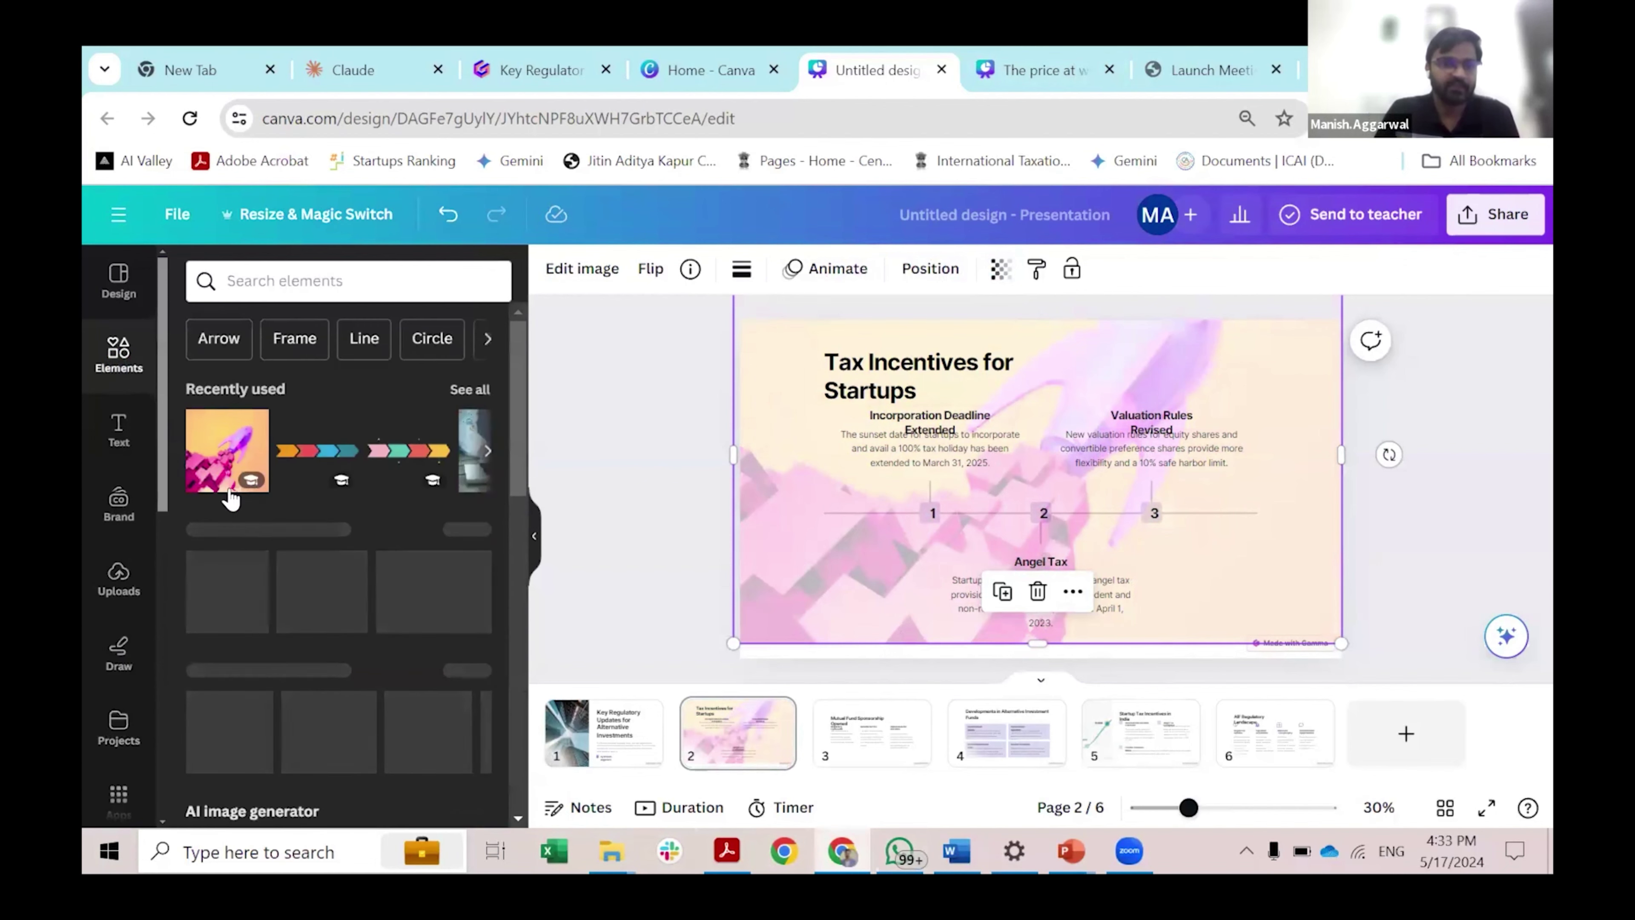
scroll(296, 657, down, 2)
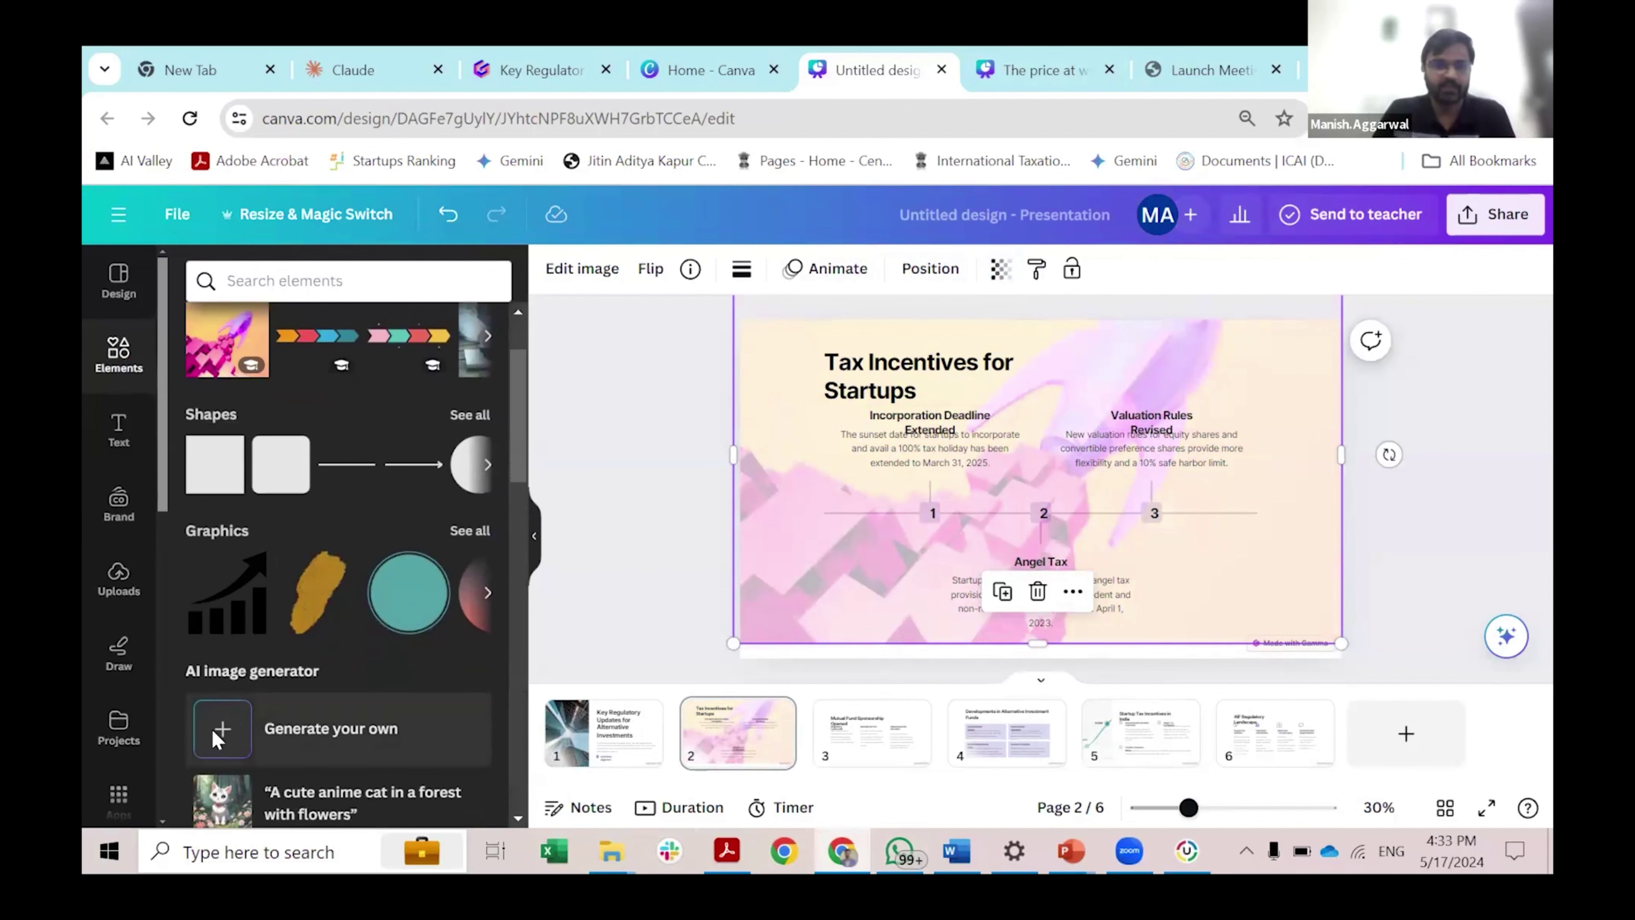
click(217, 734)
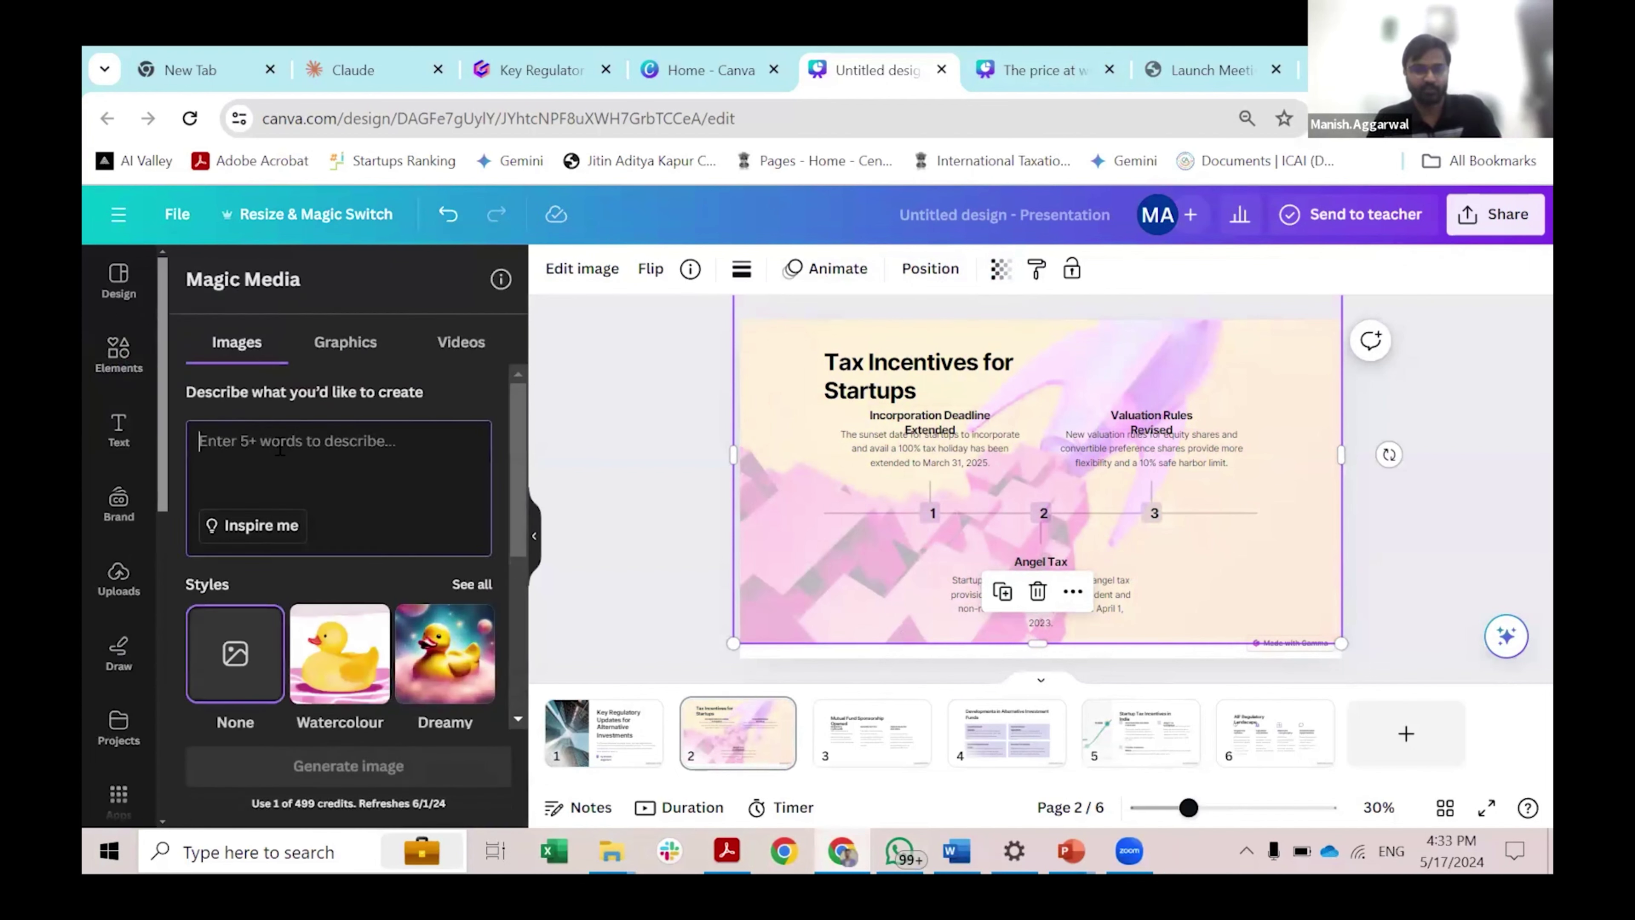
text(Create )
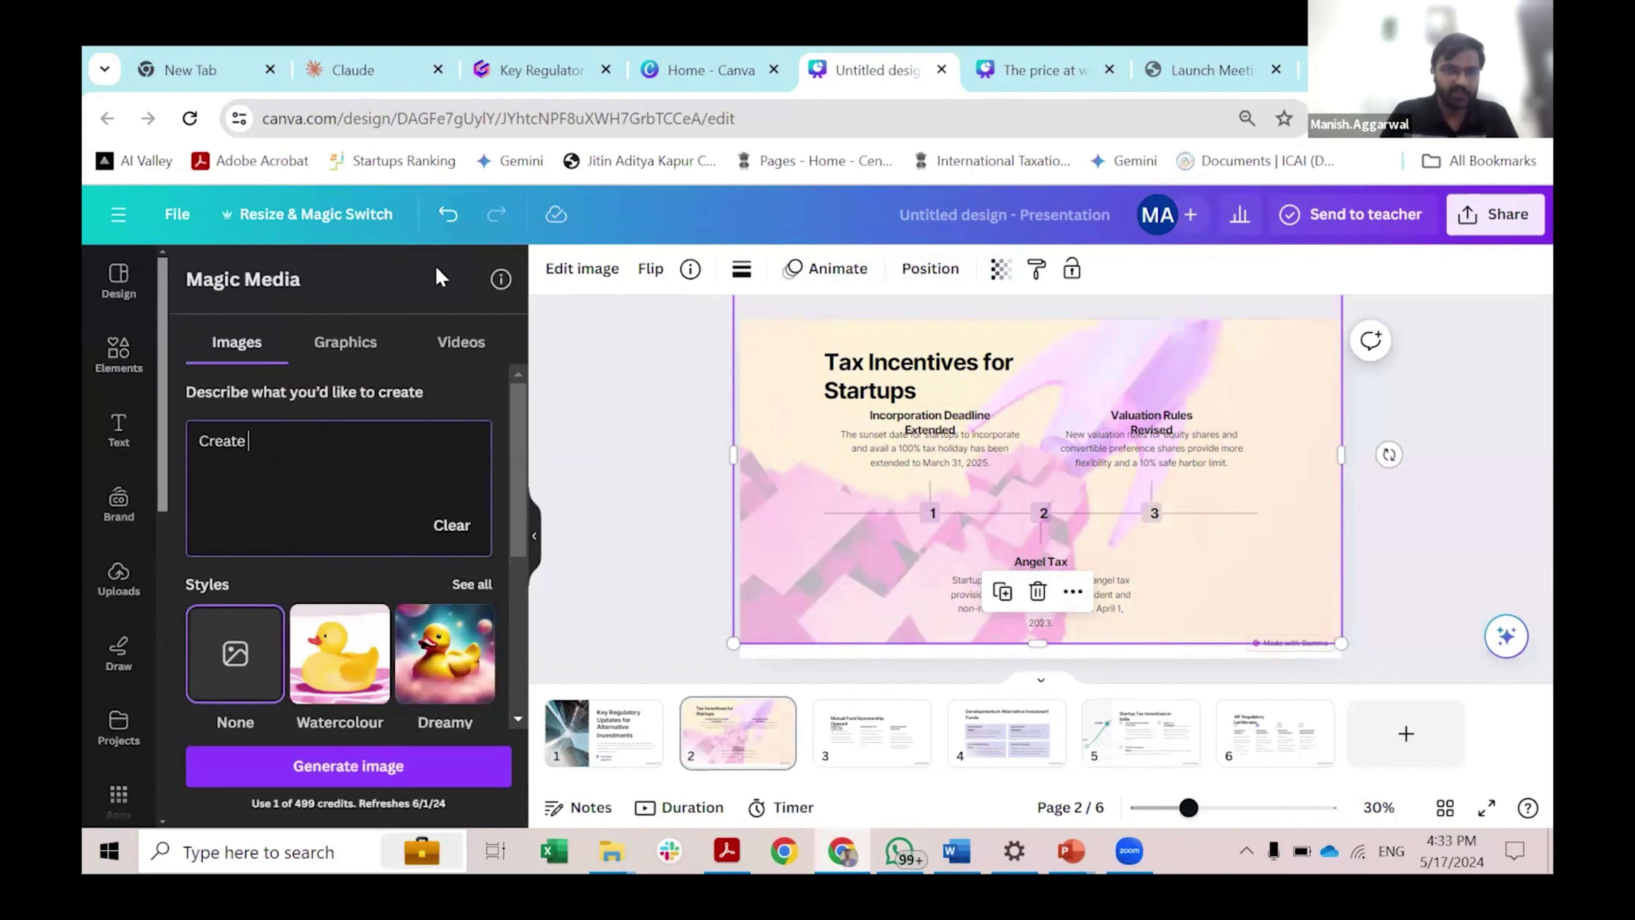
text(an image of)
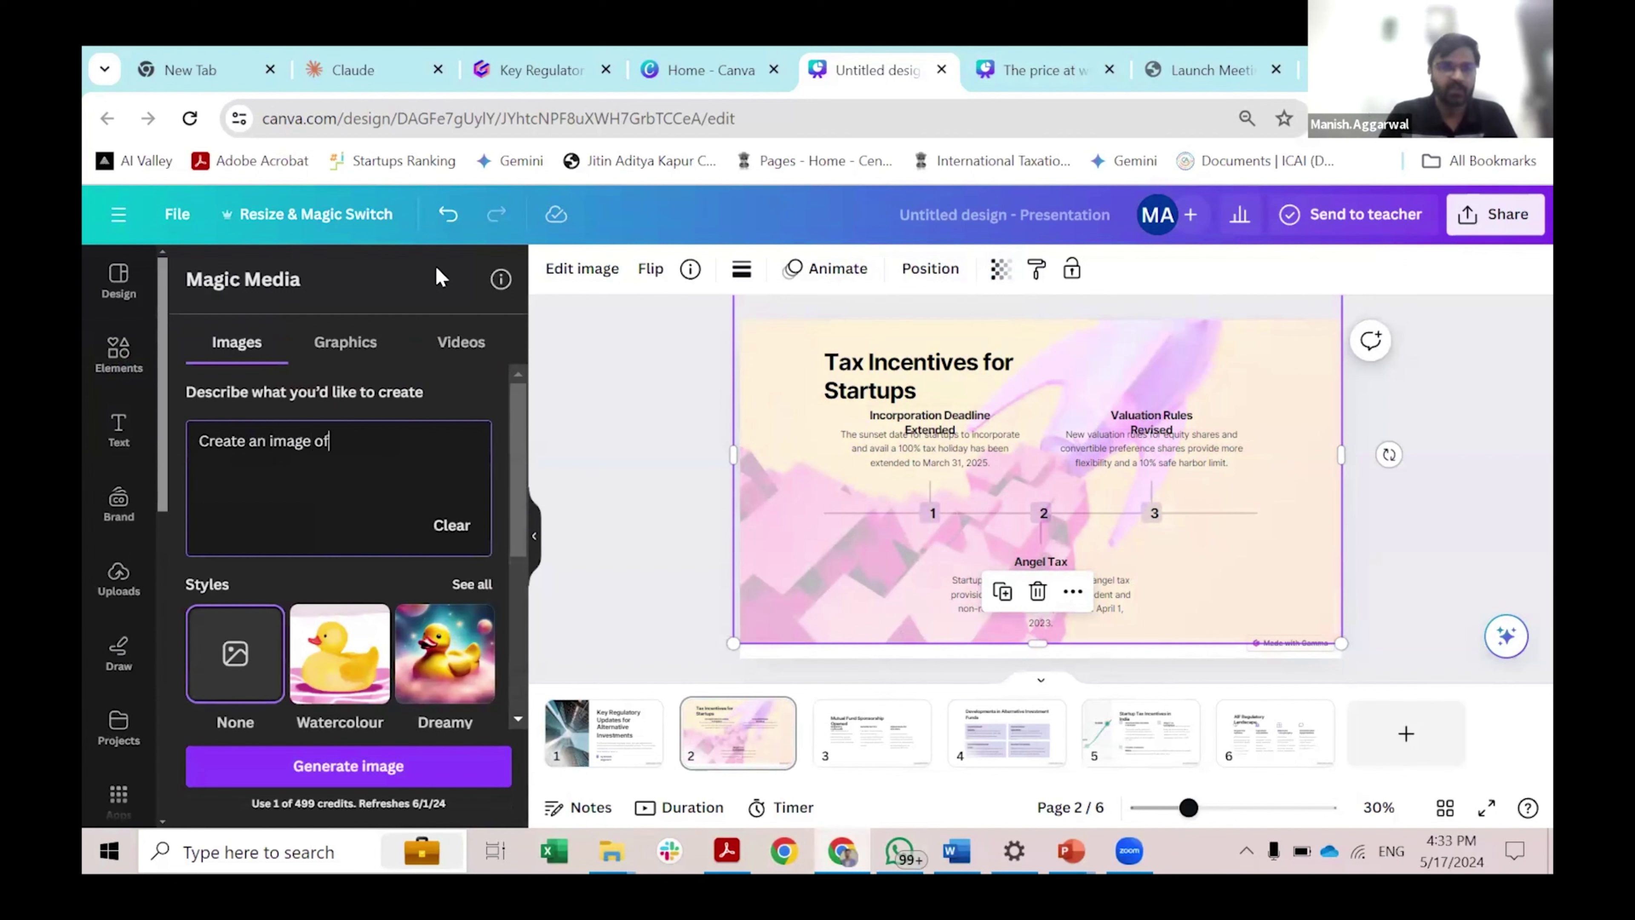
text( startup)
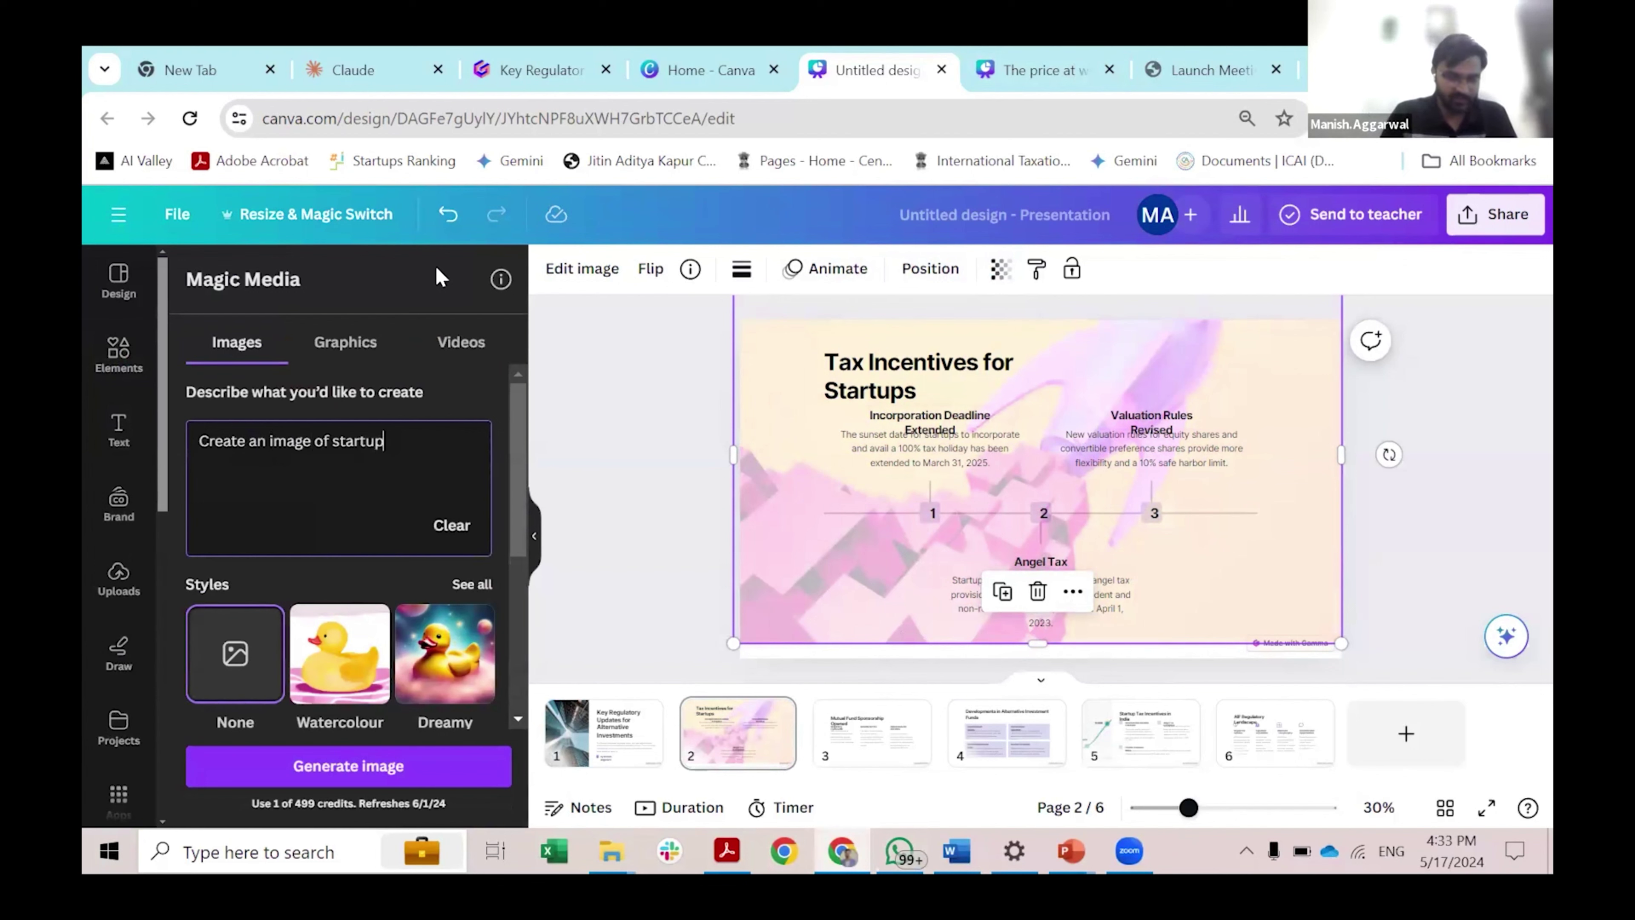
text( founder rece)
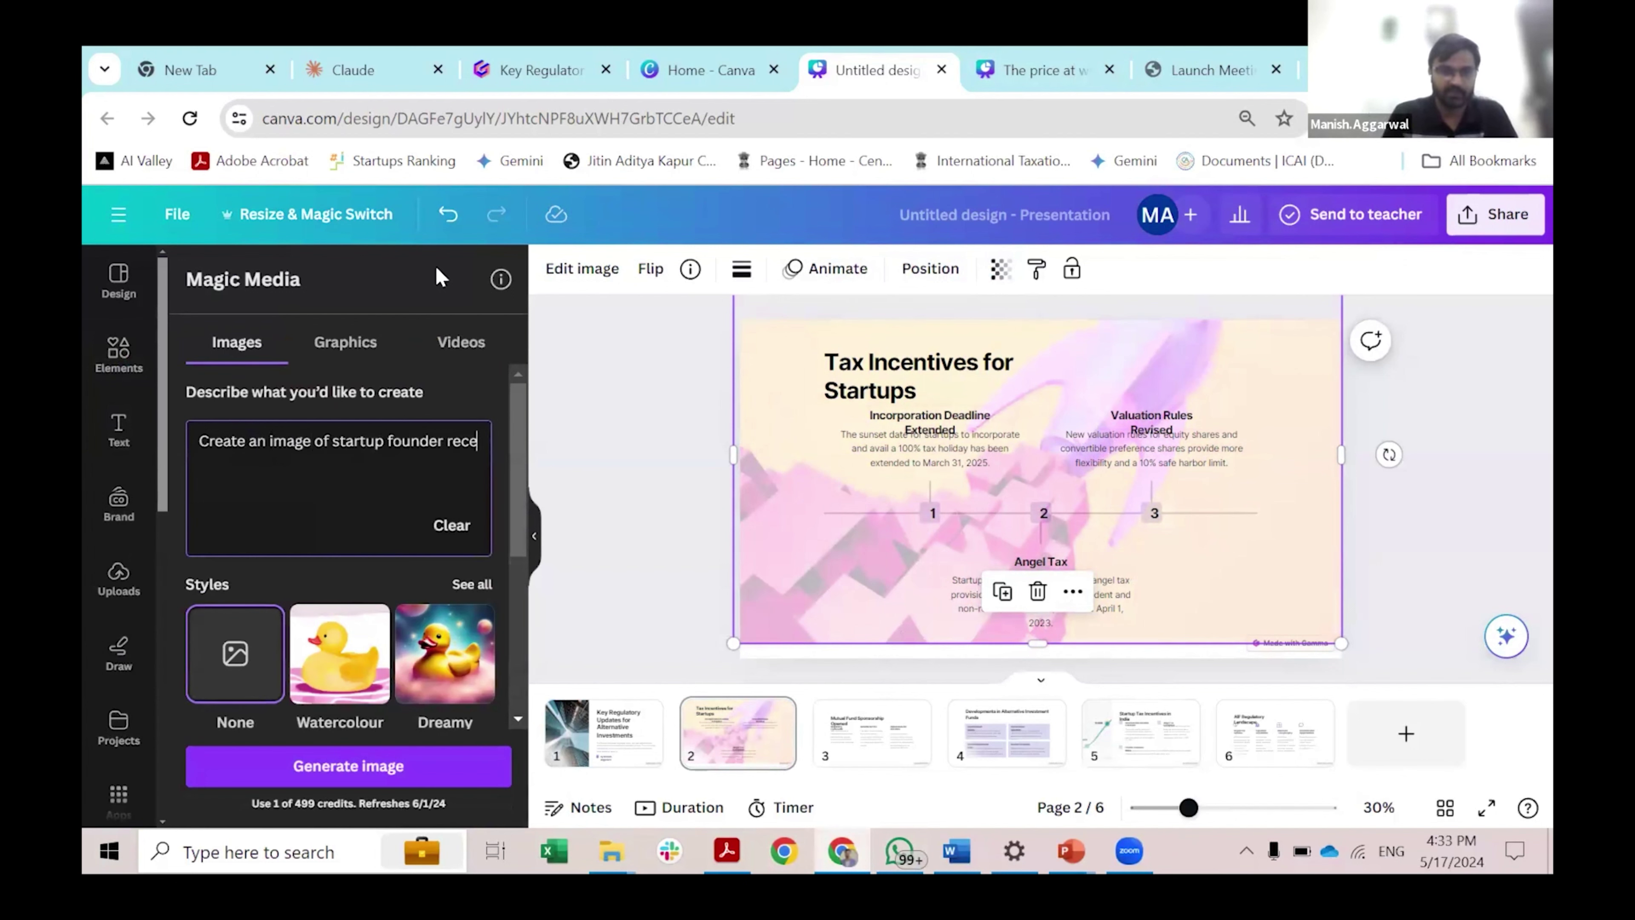
text(iving fund)
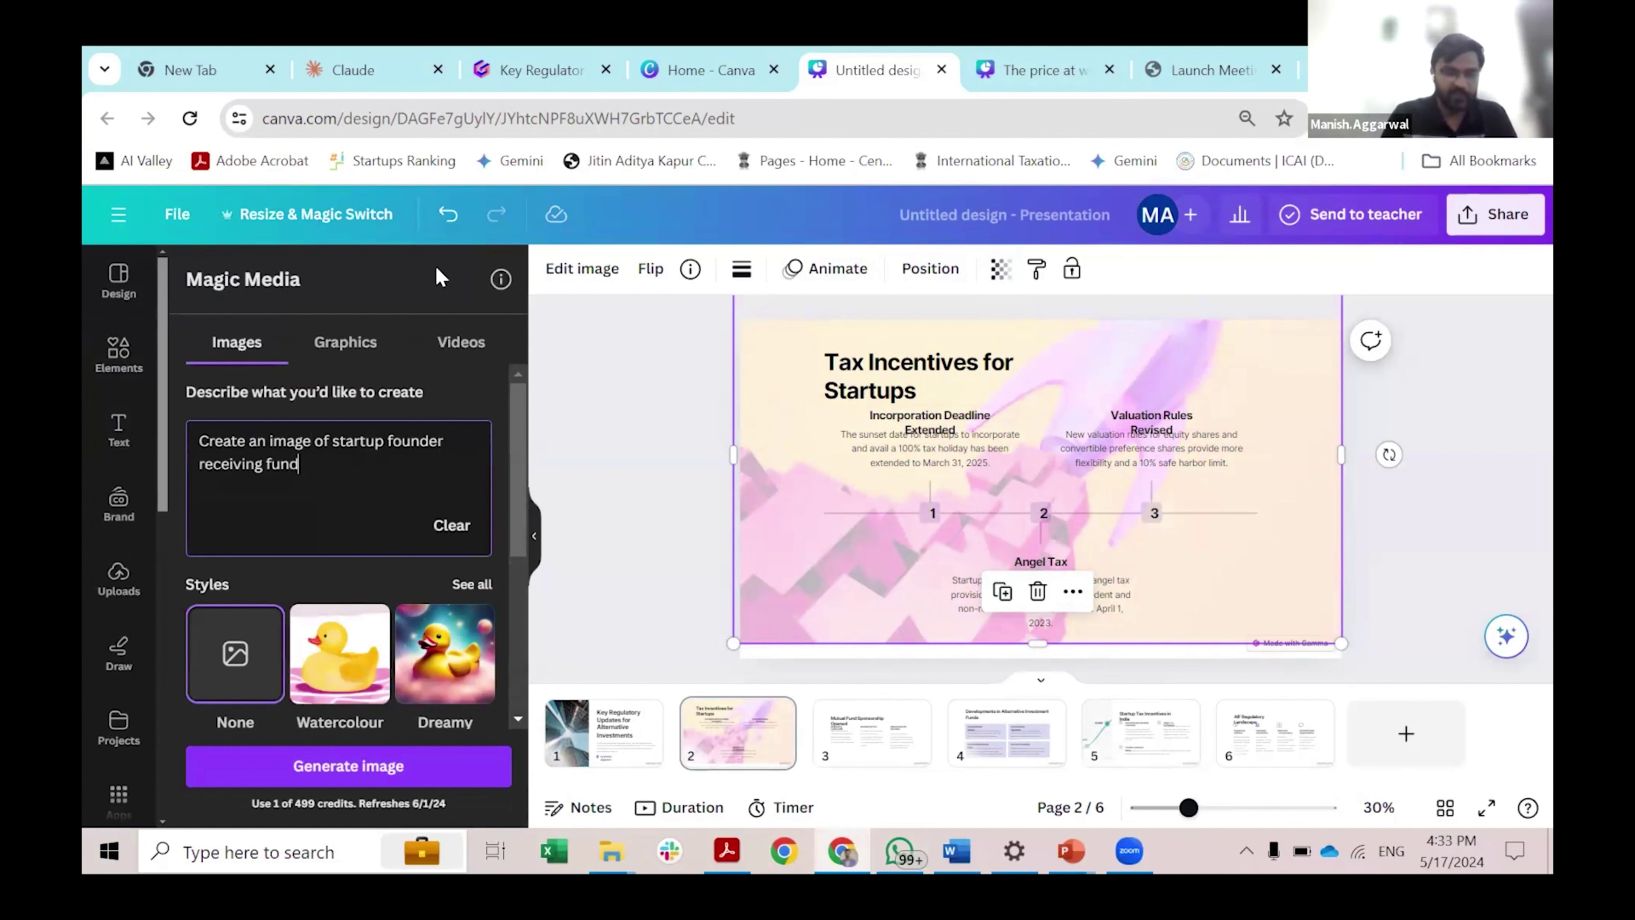
text(ing from ventute)
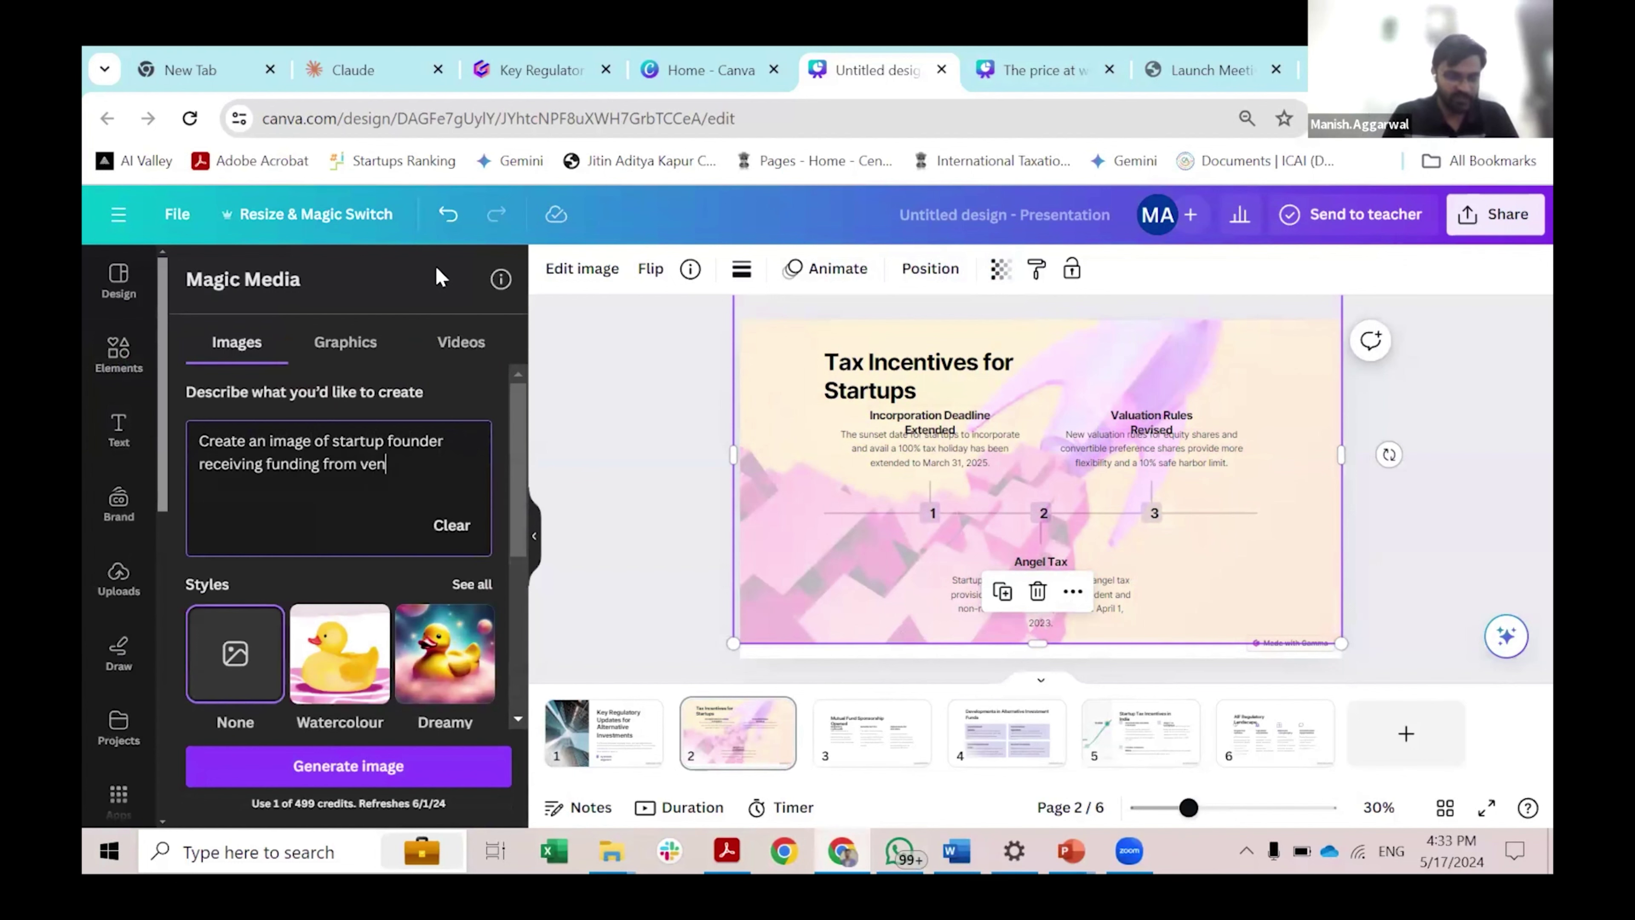
key(BackSpace)
key(BackSpace)
text(re )
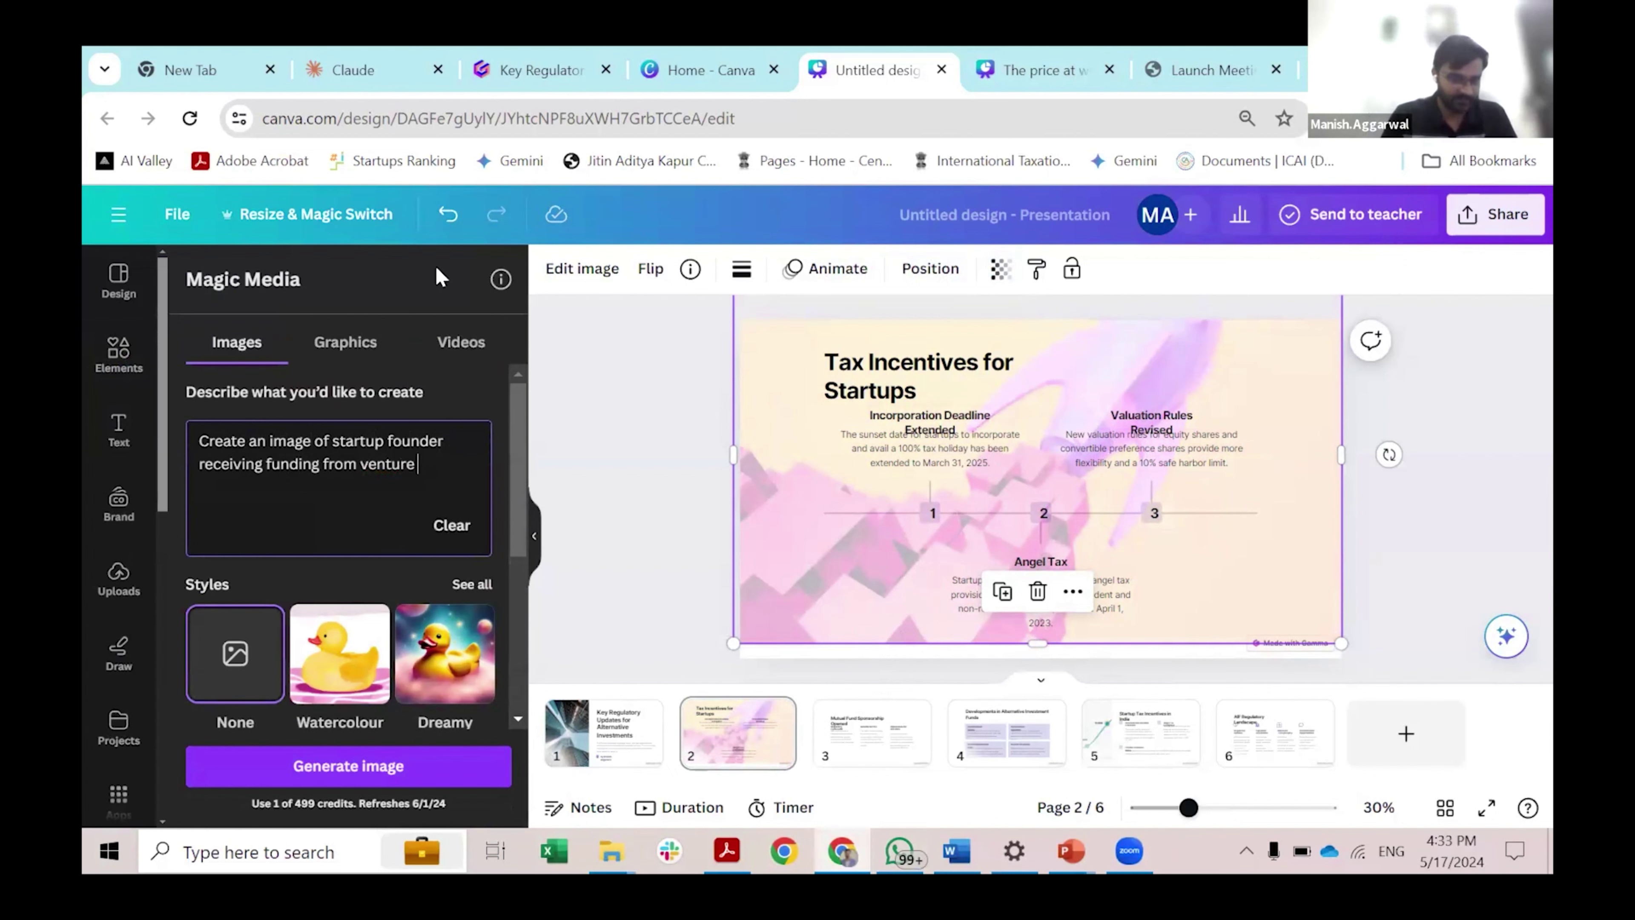
text(capitalists)
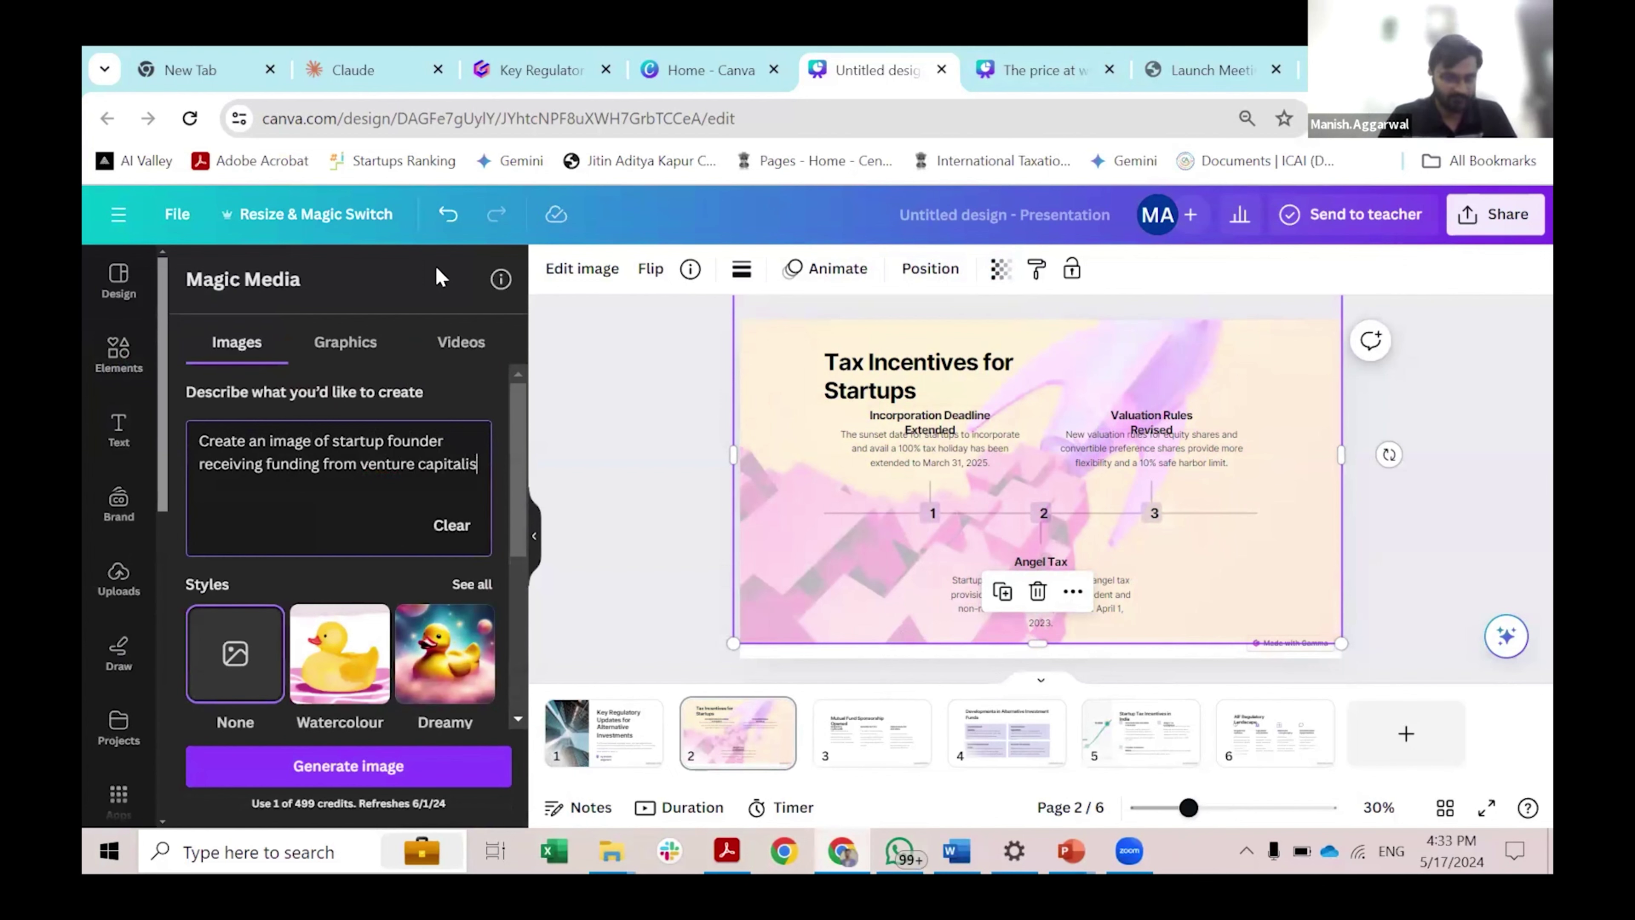
key(Return)
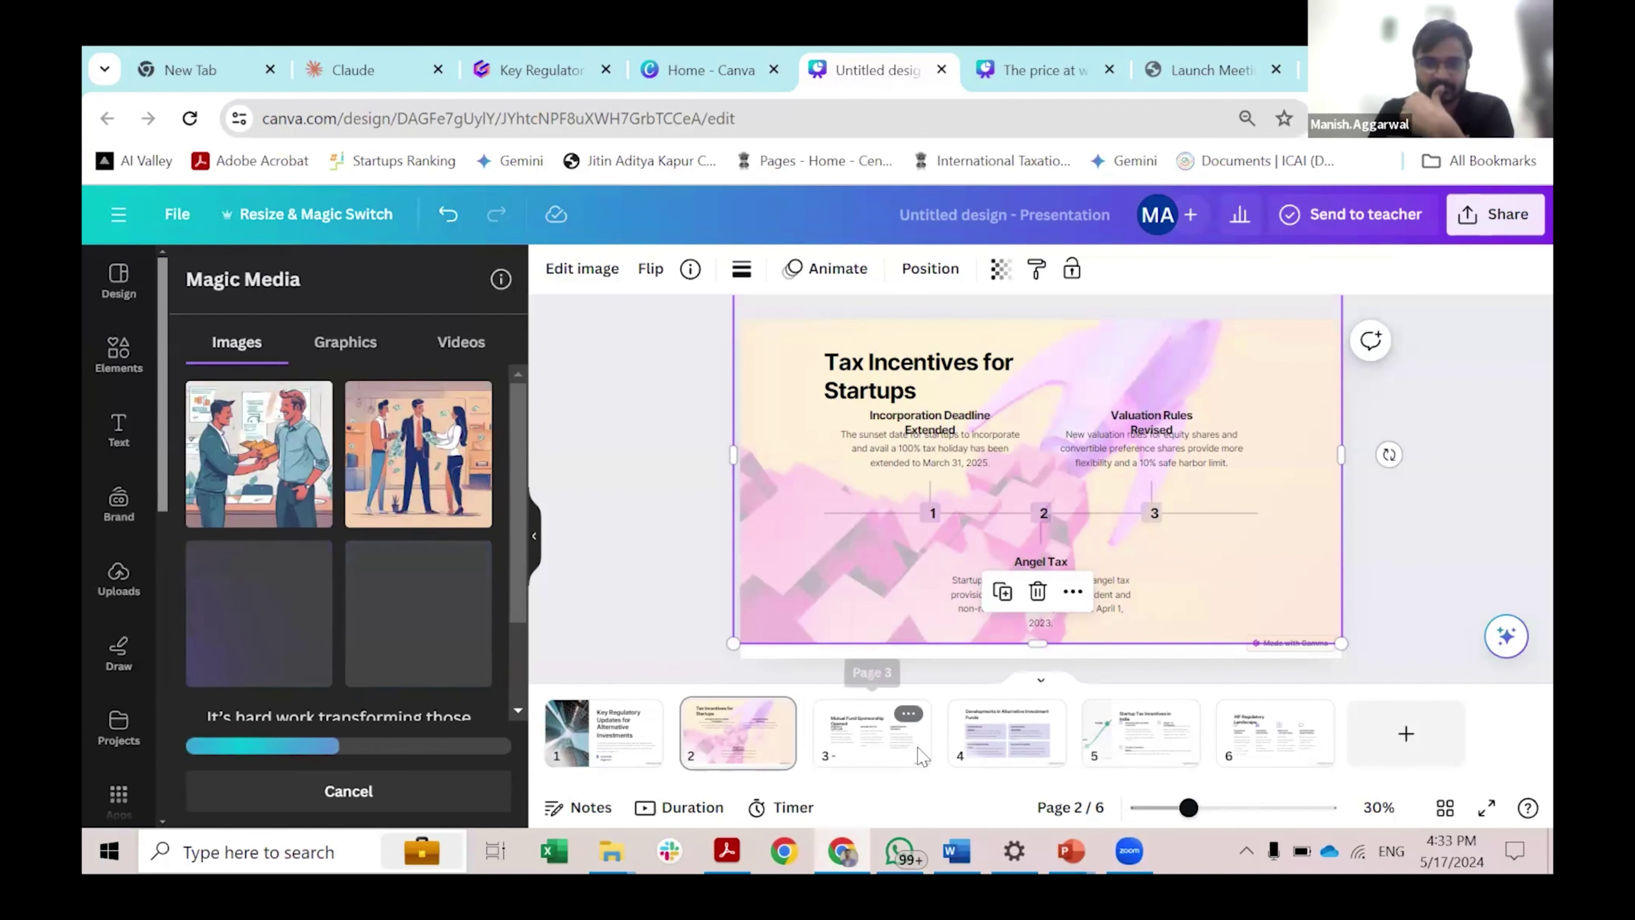
Step: Place a generated handshake image on slide 6, 'AIF Regulatory Landscape', and delete the duplicate copy
click(893, 758)
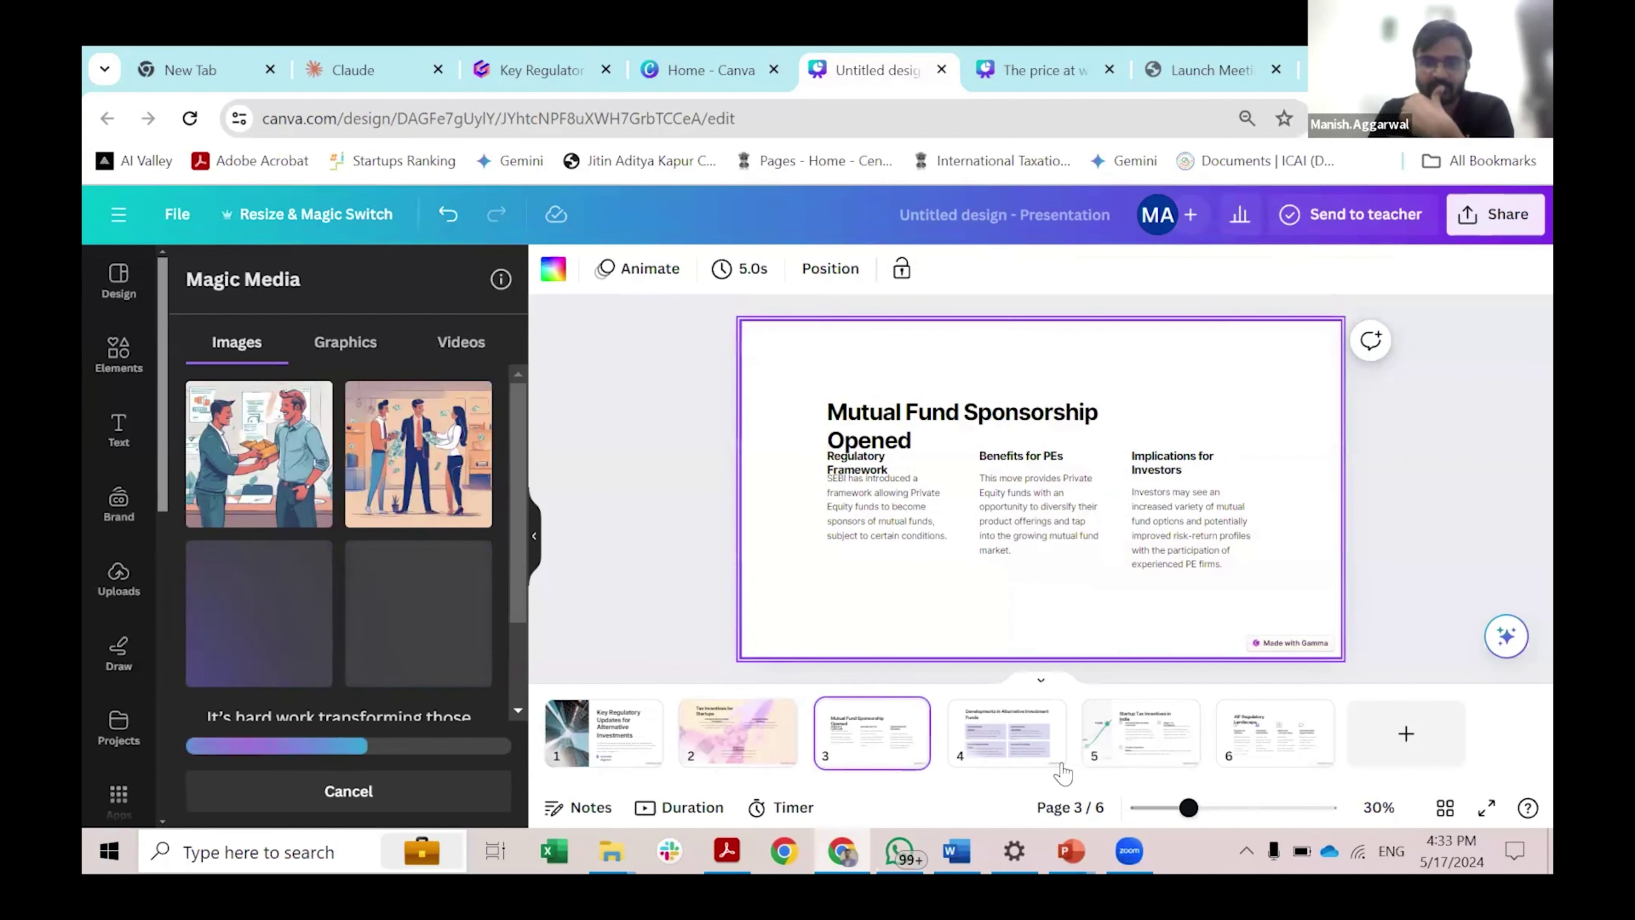
click(1135, 743)
click(1008, 740)
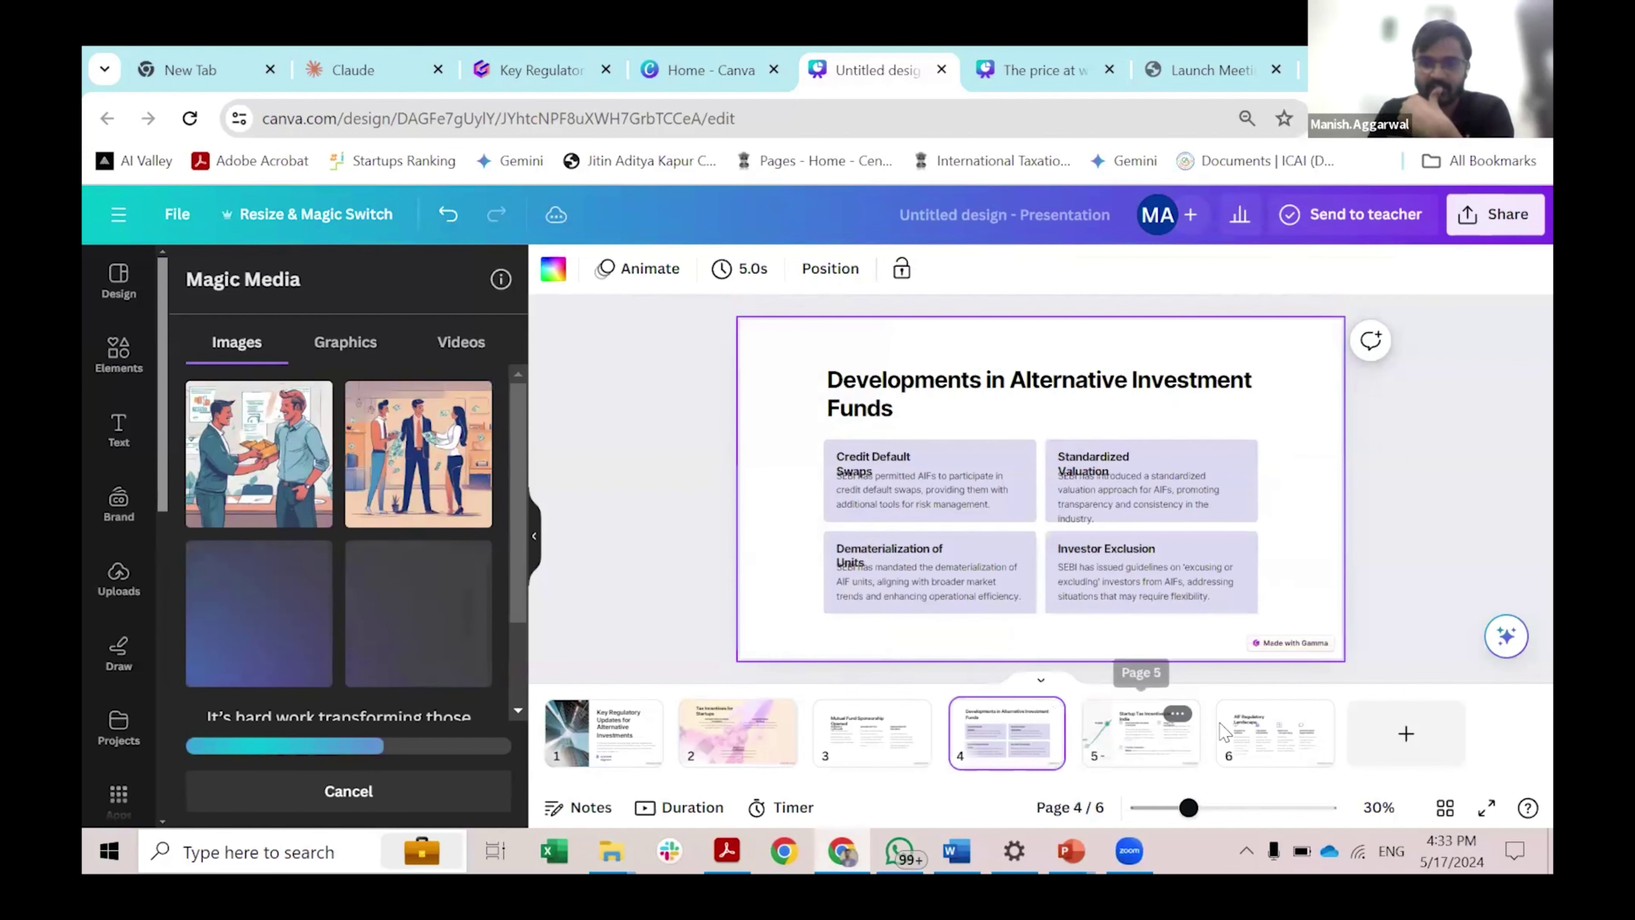
click(1260, 740)
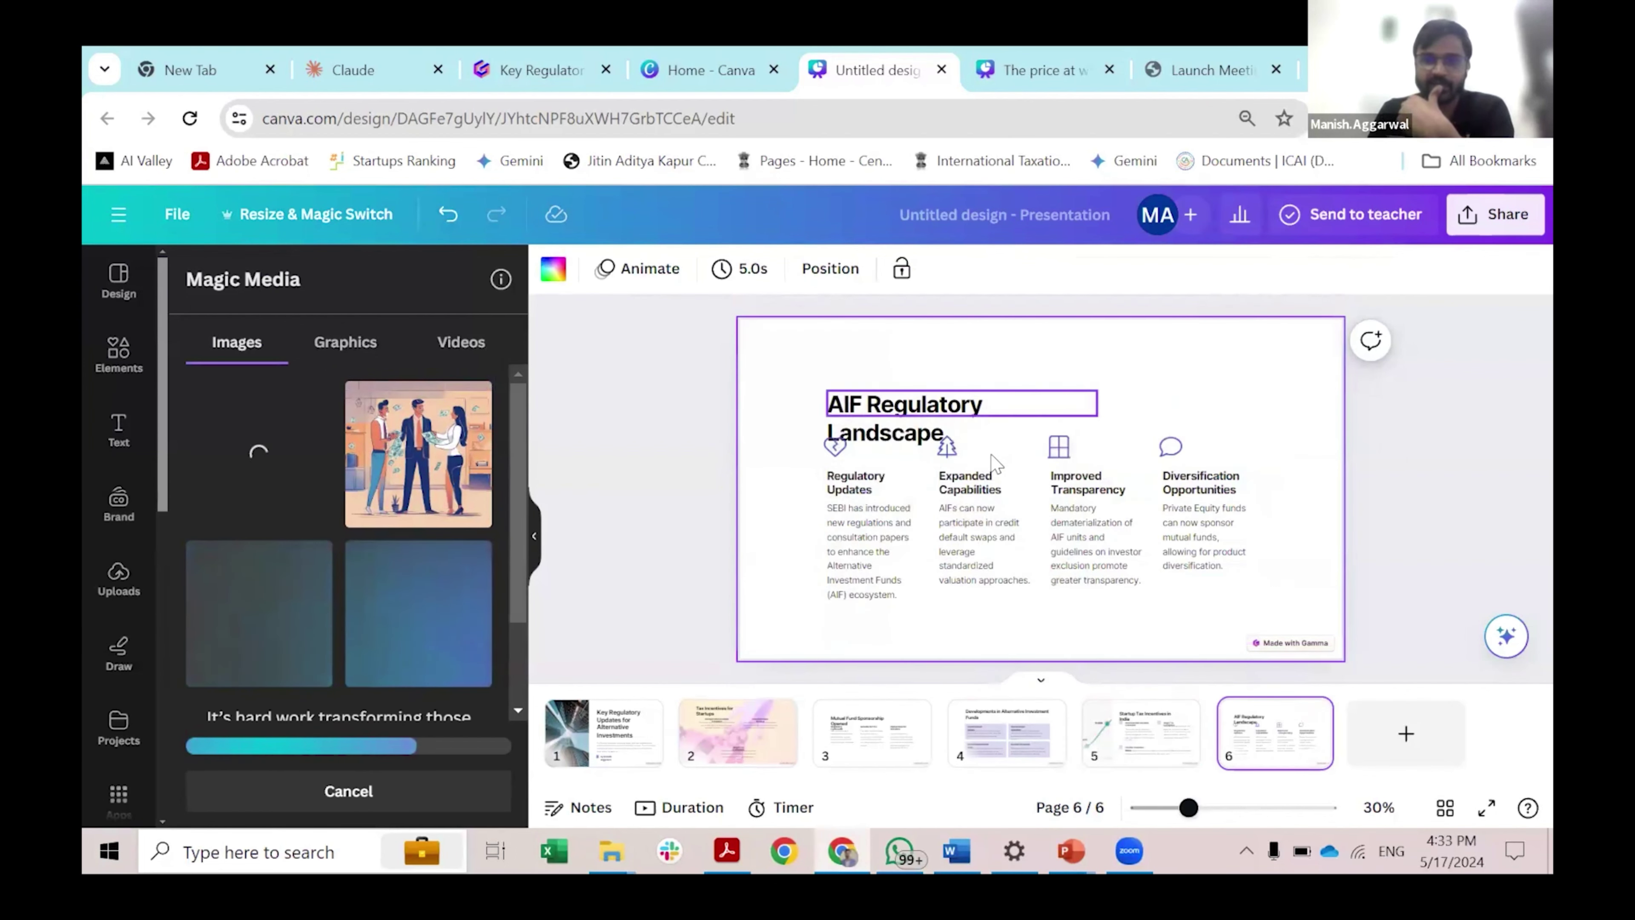
drag(375, 471, 841, 428)
drag(1076, 427, 1050, 419)
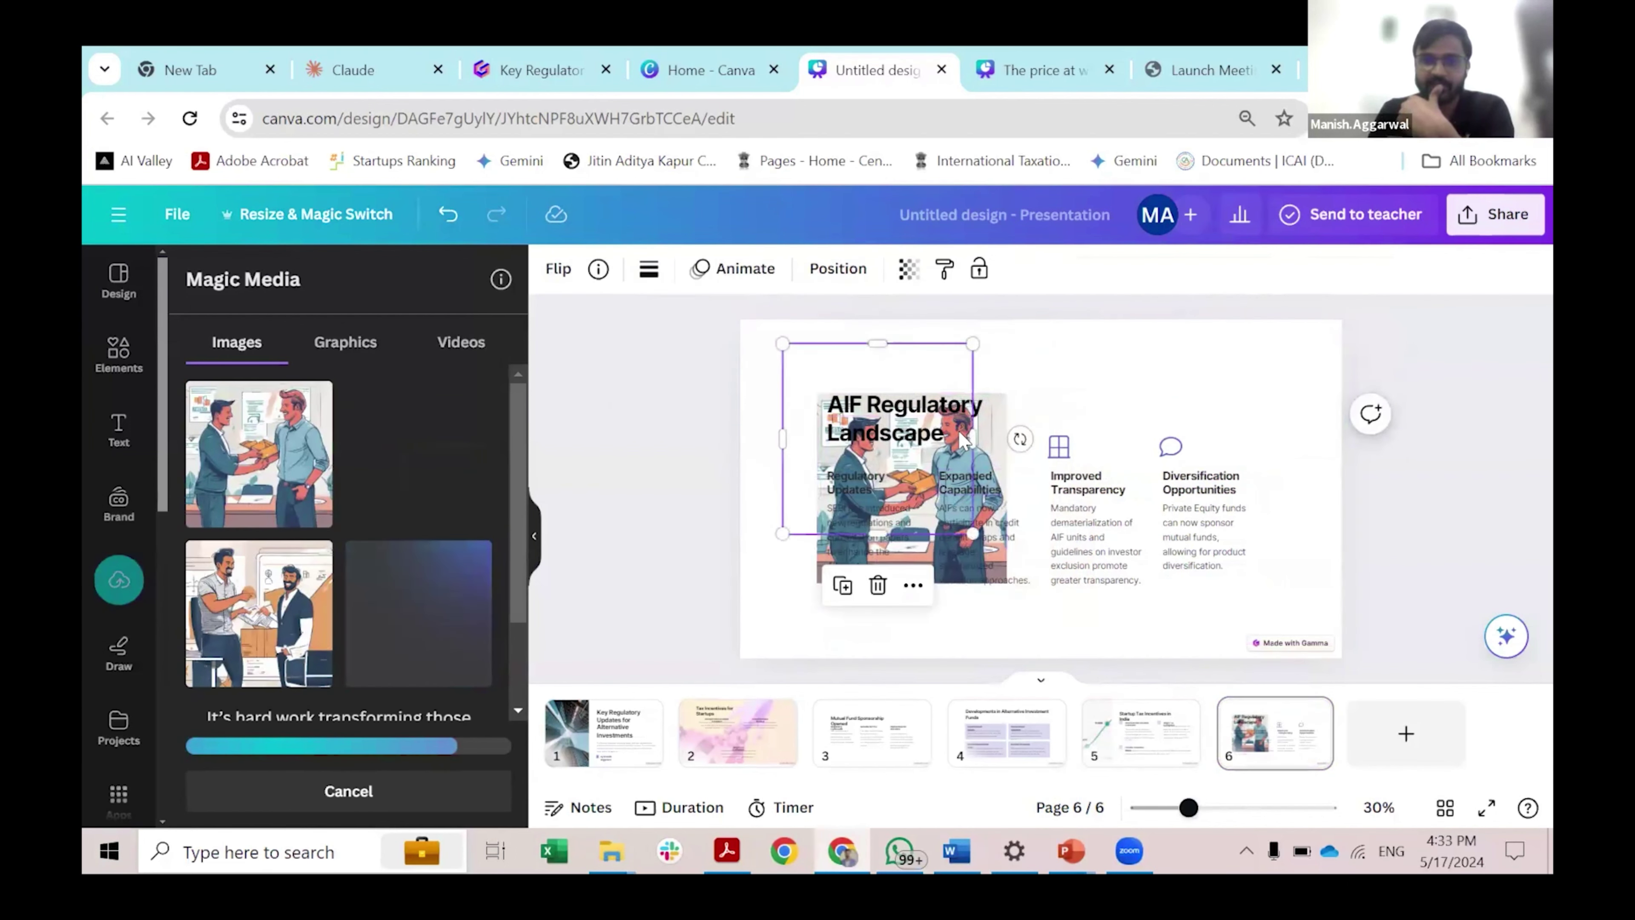
click(931, 433)
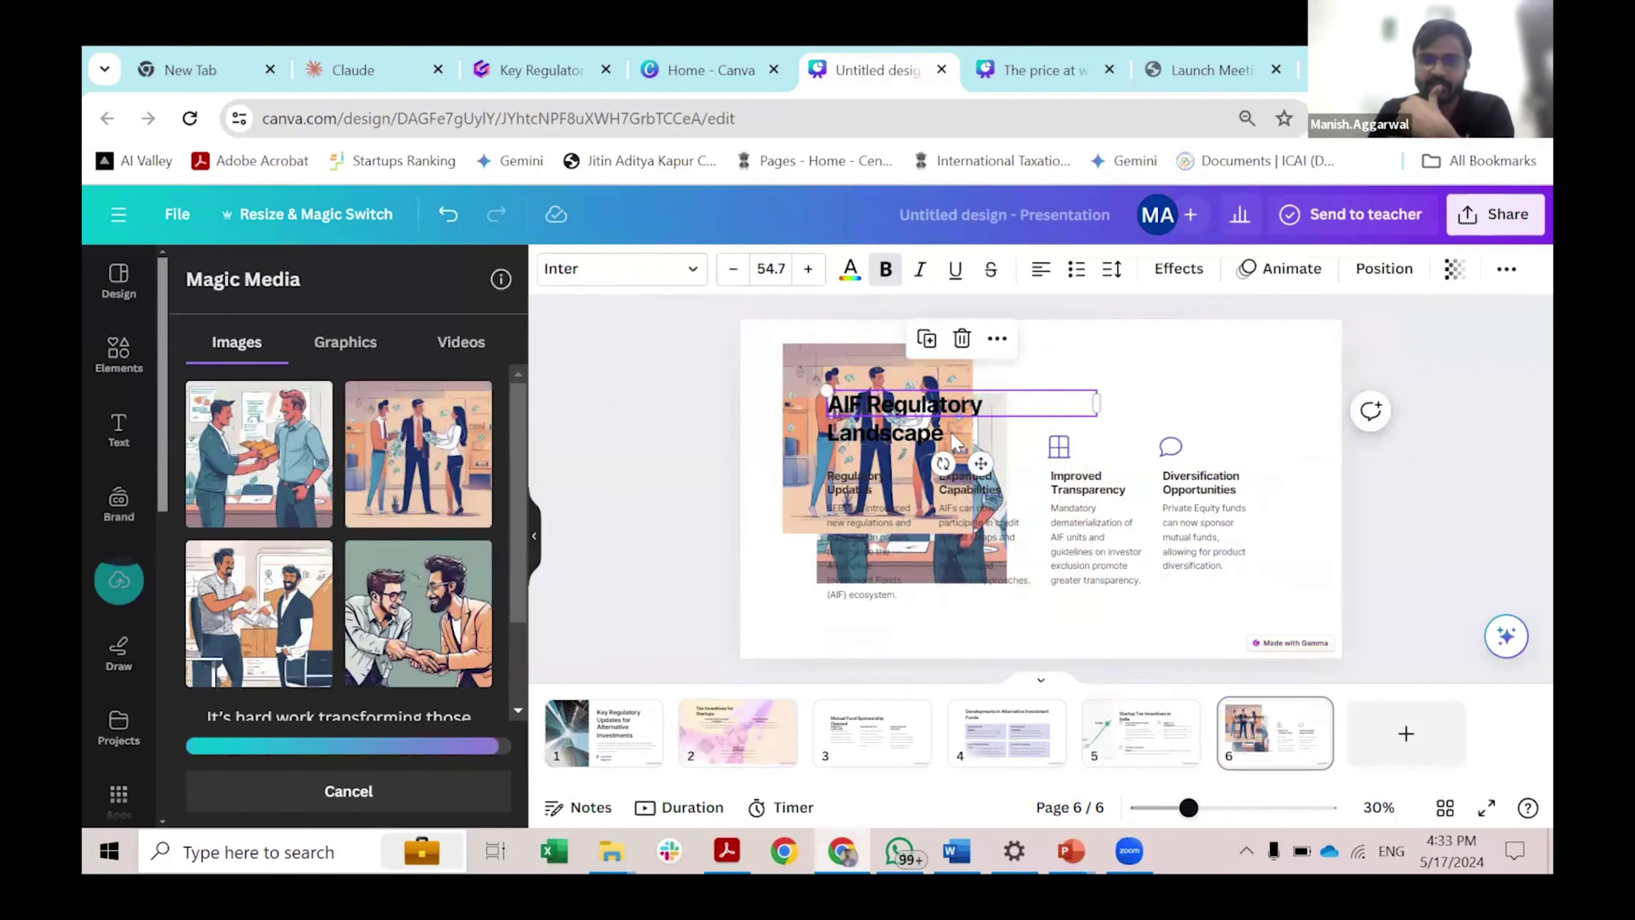
click(923, 404)
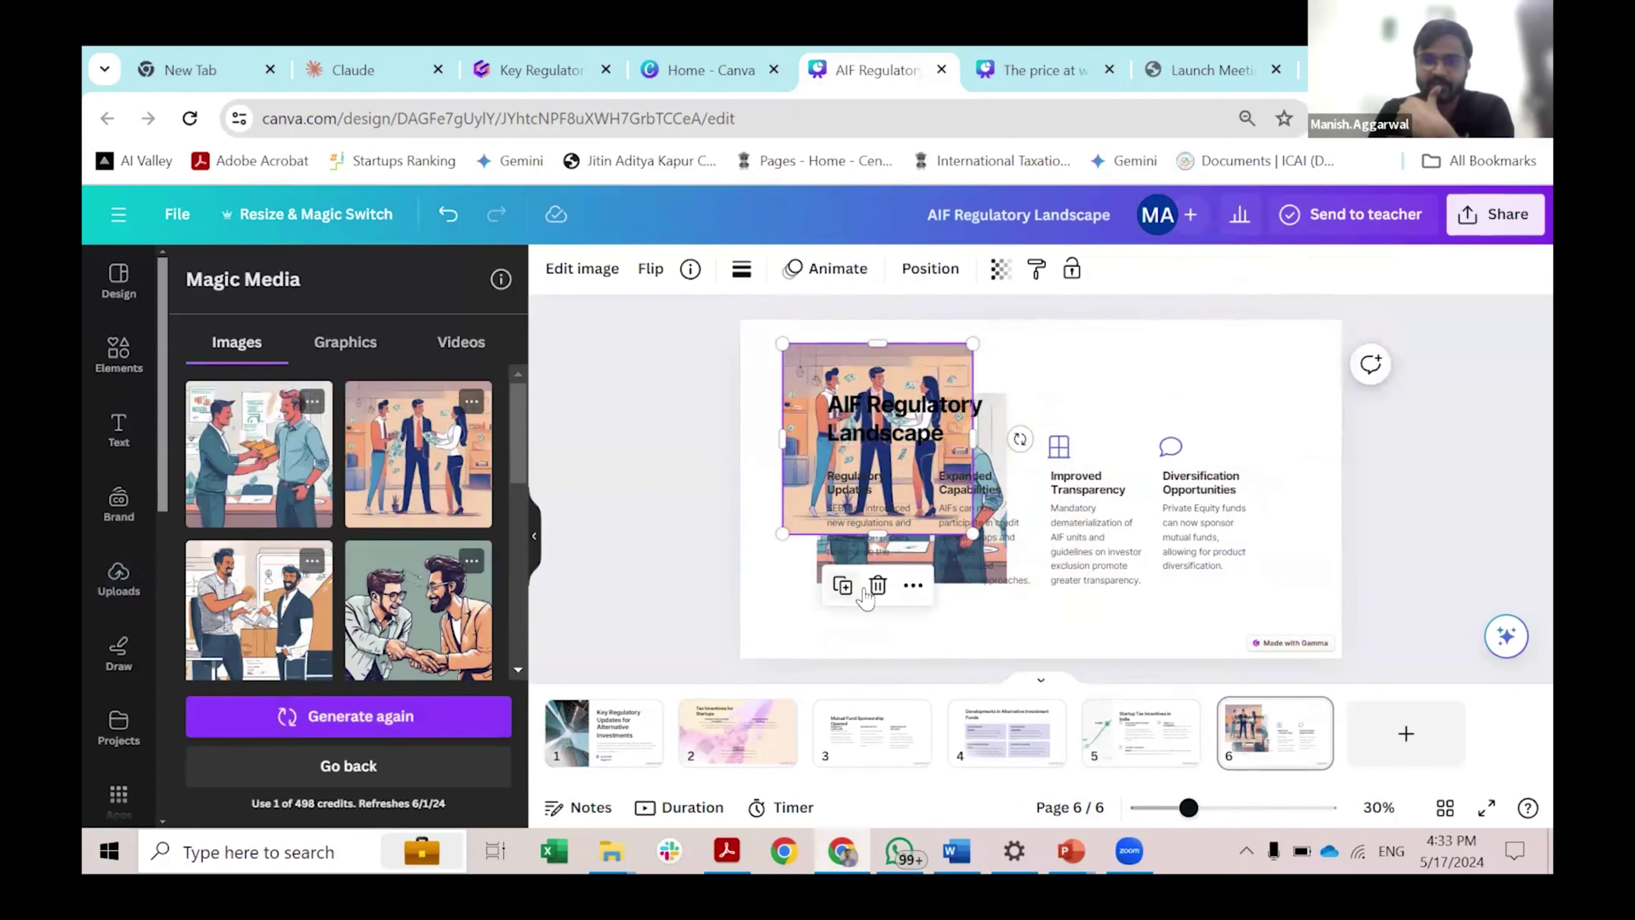
click(878, 585)
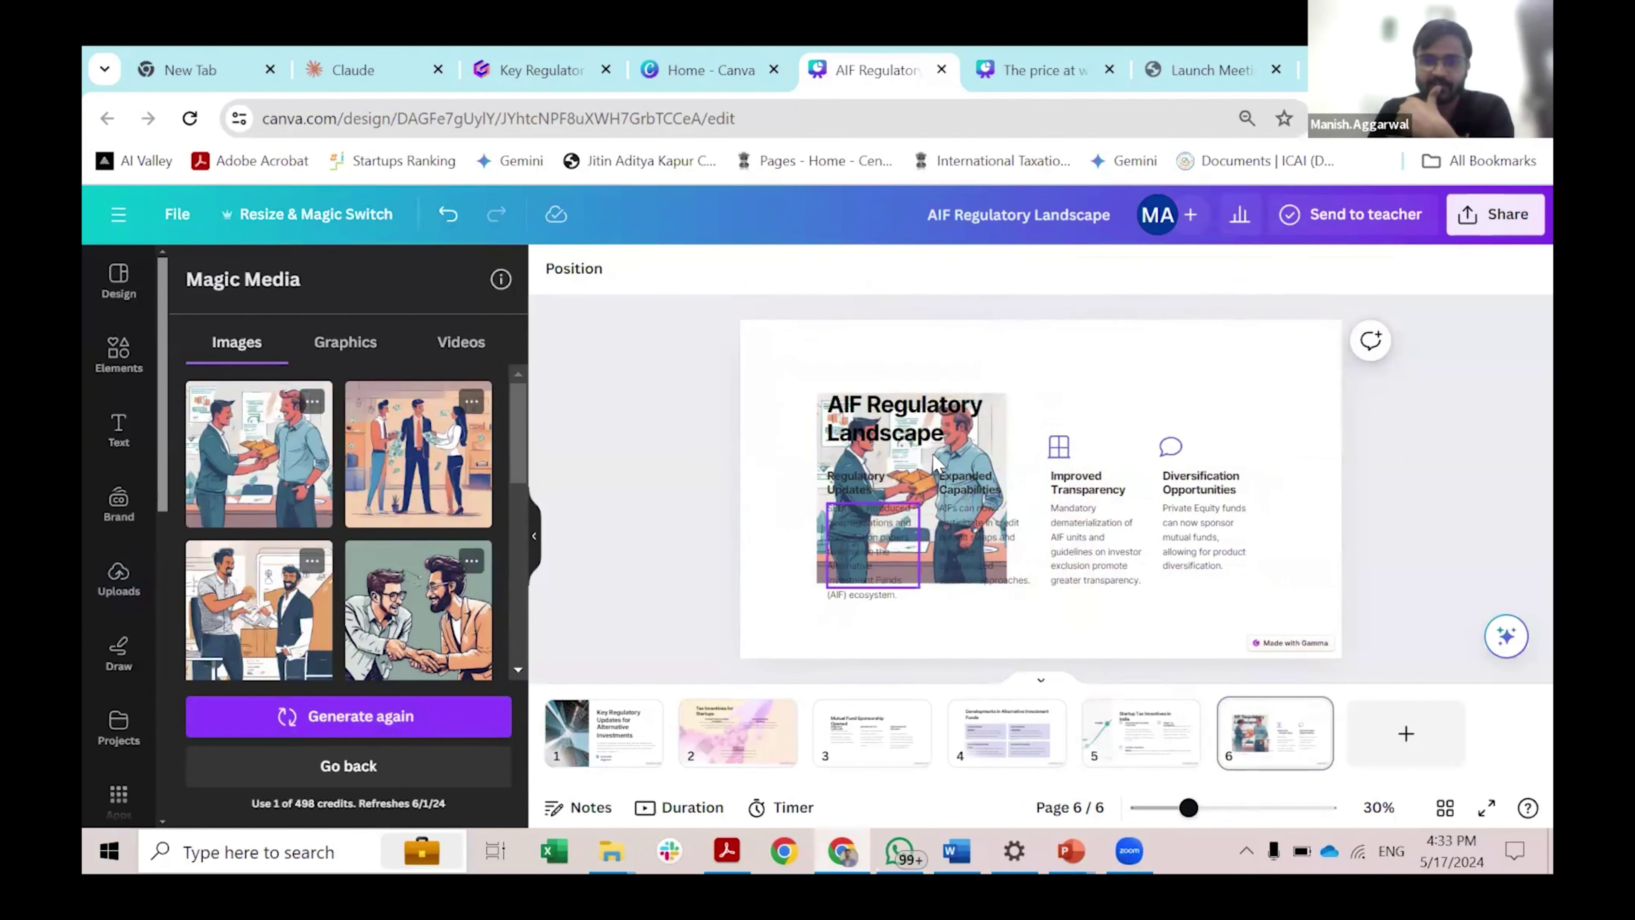
Step: Enlarge the handshake image to cover slide 6 and fade it to transparency 31
click(982, 473)
drag(1002, 579, 1184, 693)
drag(1181, 393, 1330, 277)
drag(817, 502, 697, 503)
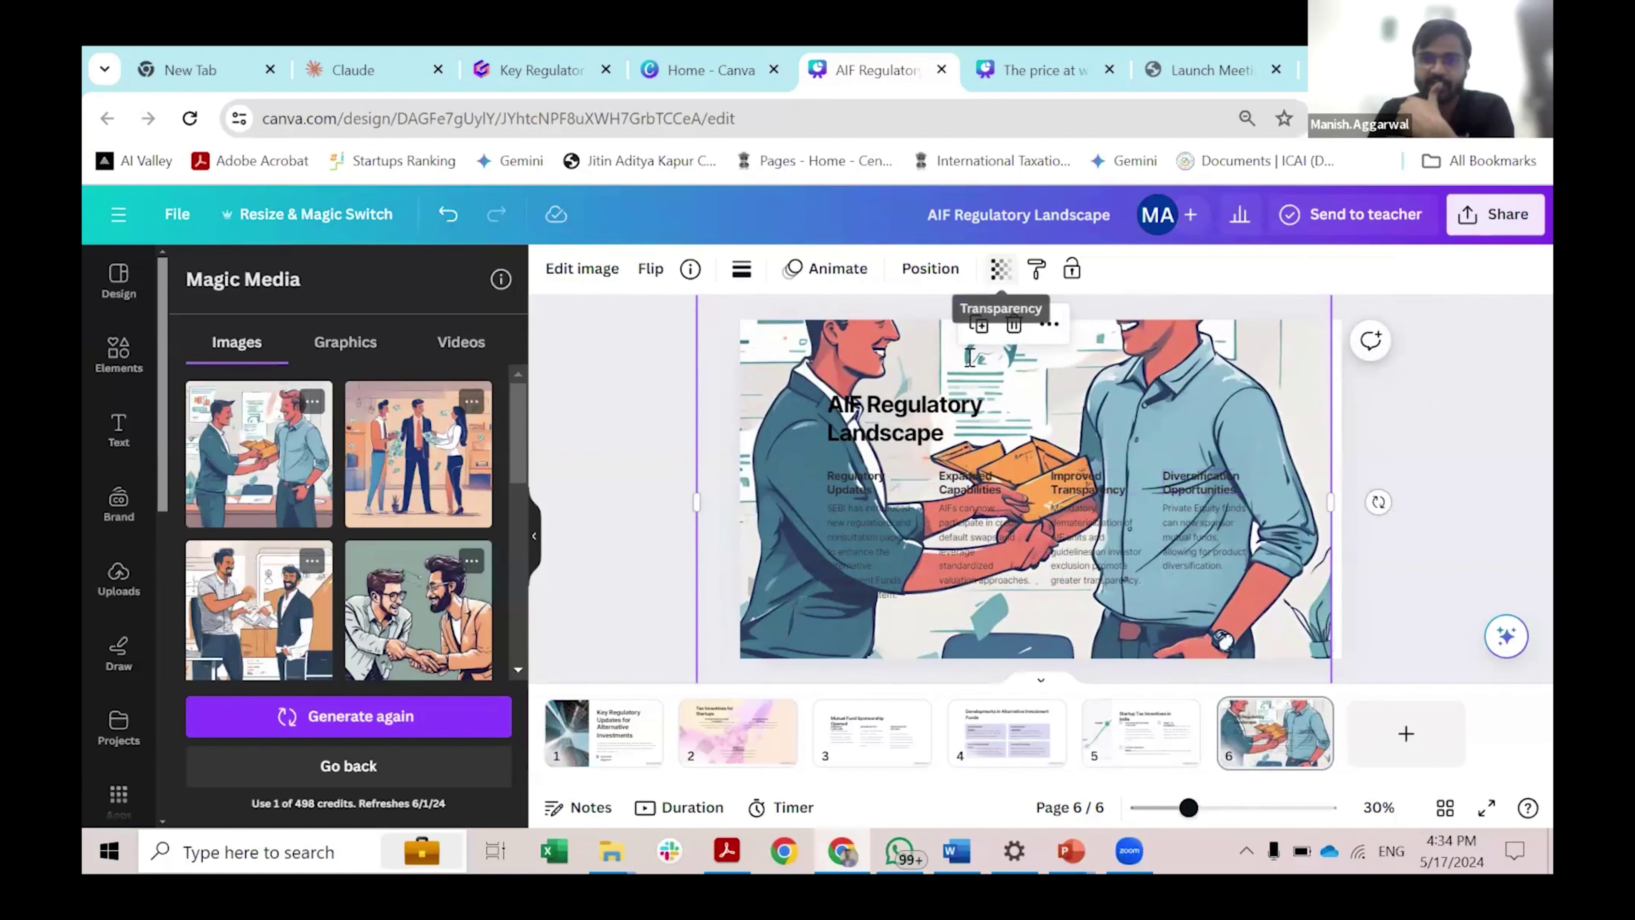
click(1000, 269)
drag(941, 354, 864, 373)
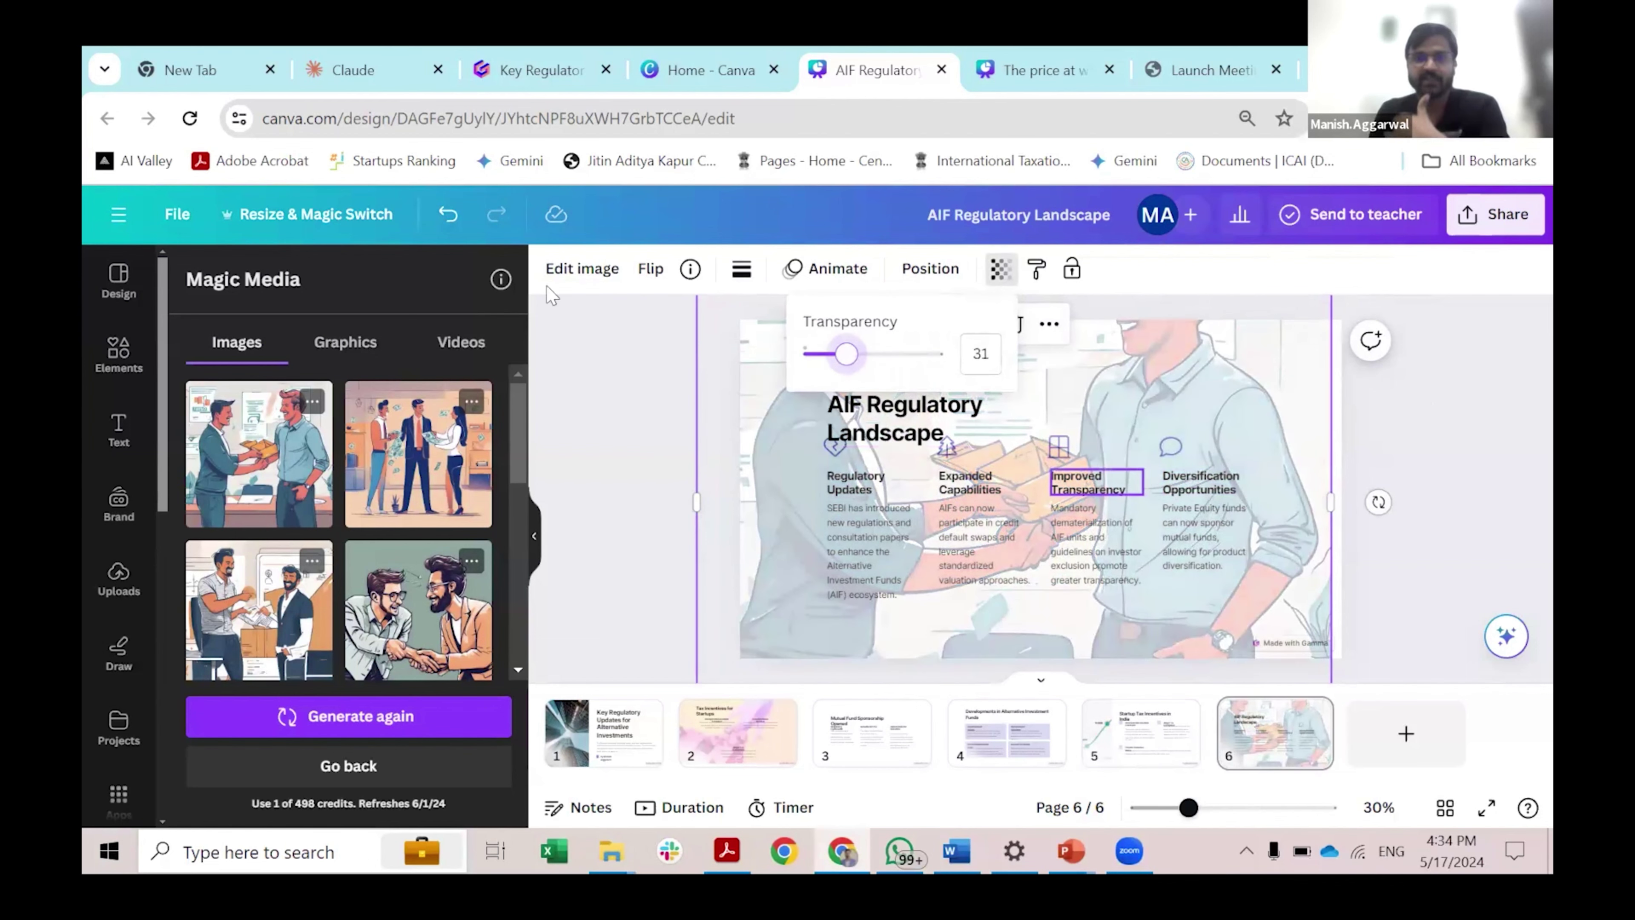